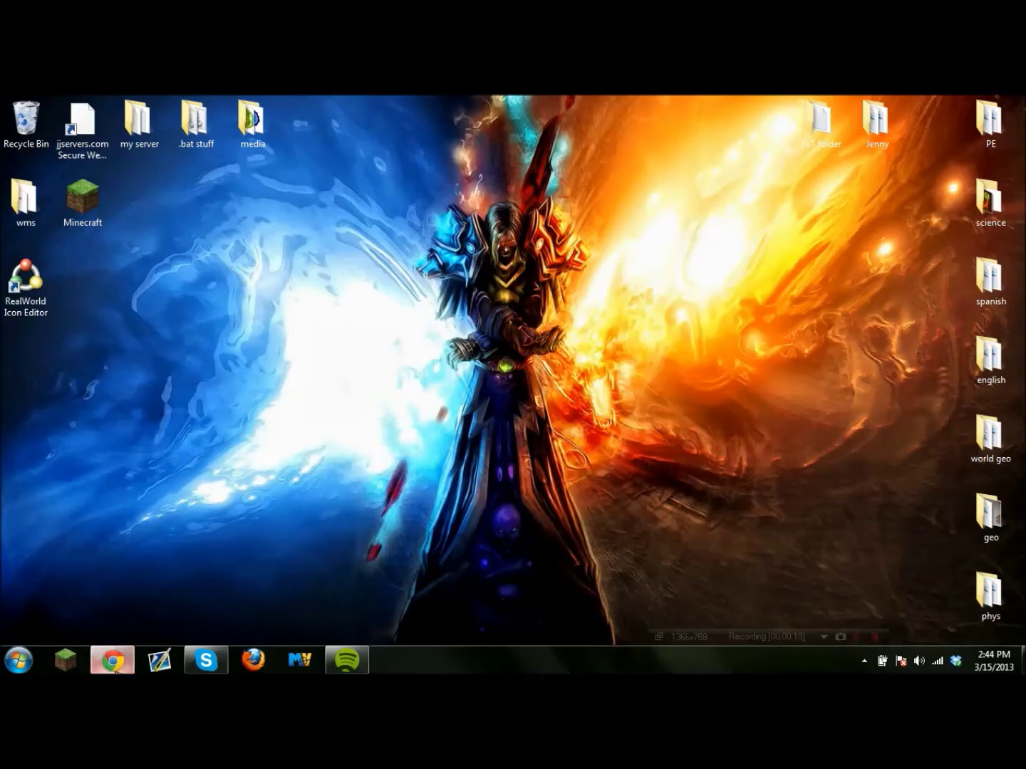
Restore the Chrome window showing minecraft.net from the taskbar.
click(112, 661)
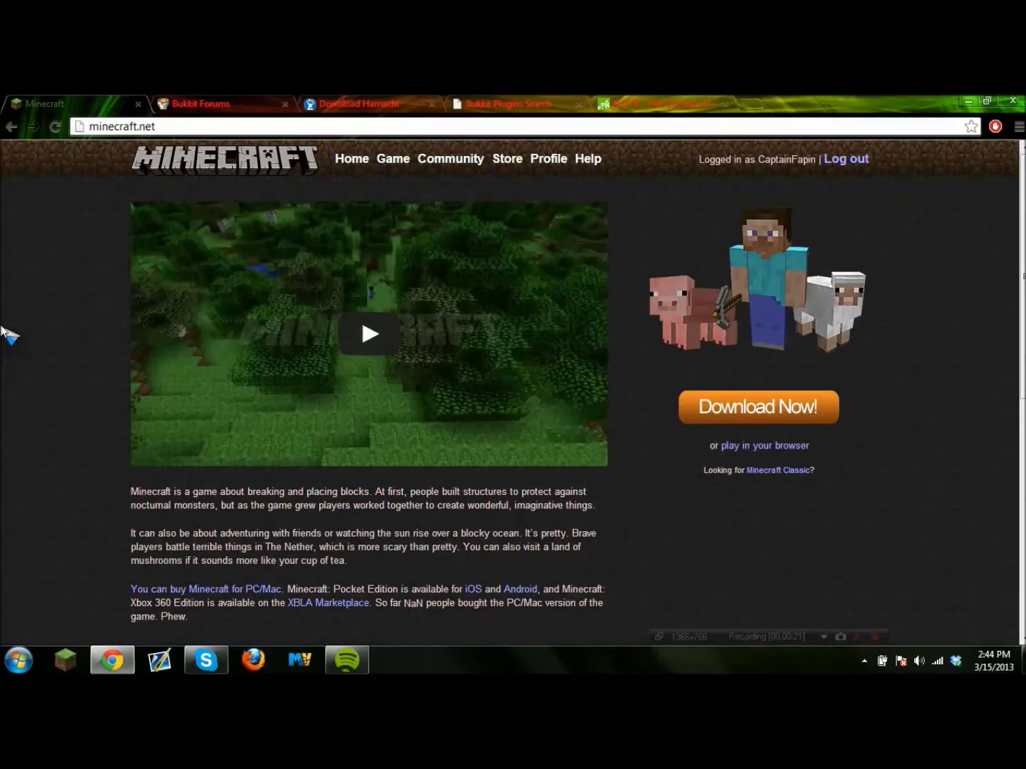
Download Minecraft_Server.exe from minecraft.net and drag it onto the desktop.
click(812, 406)
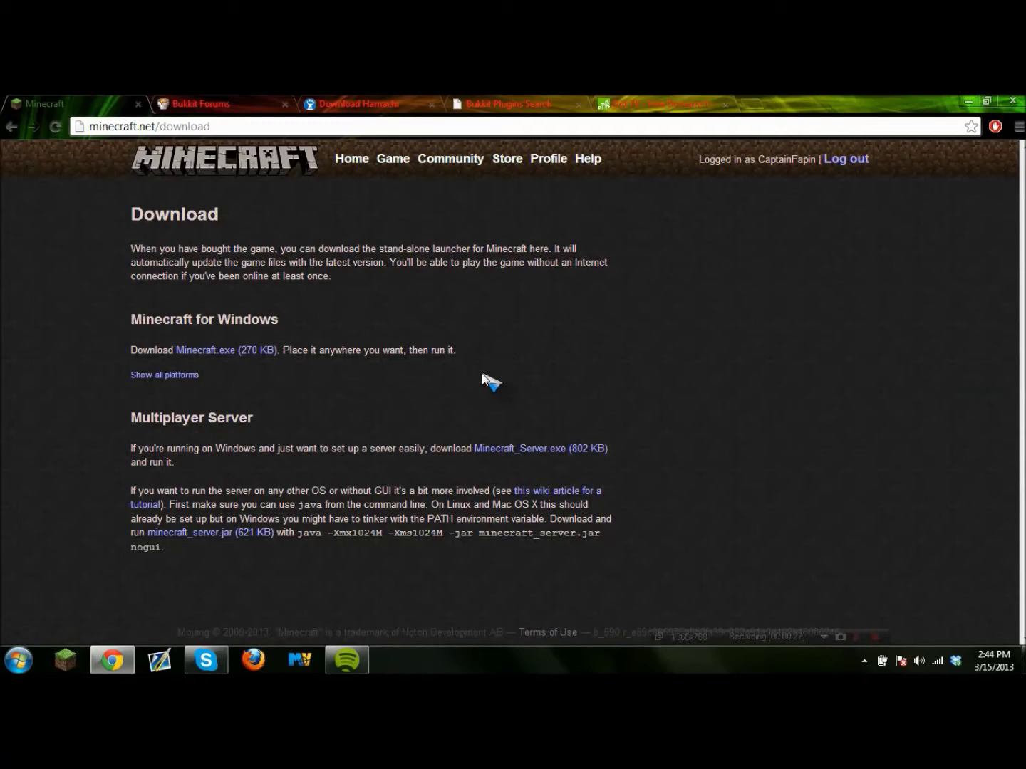
click(534, 454)
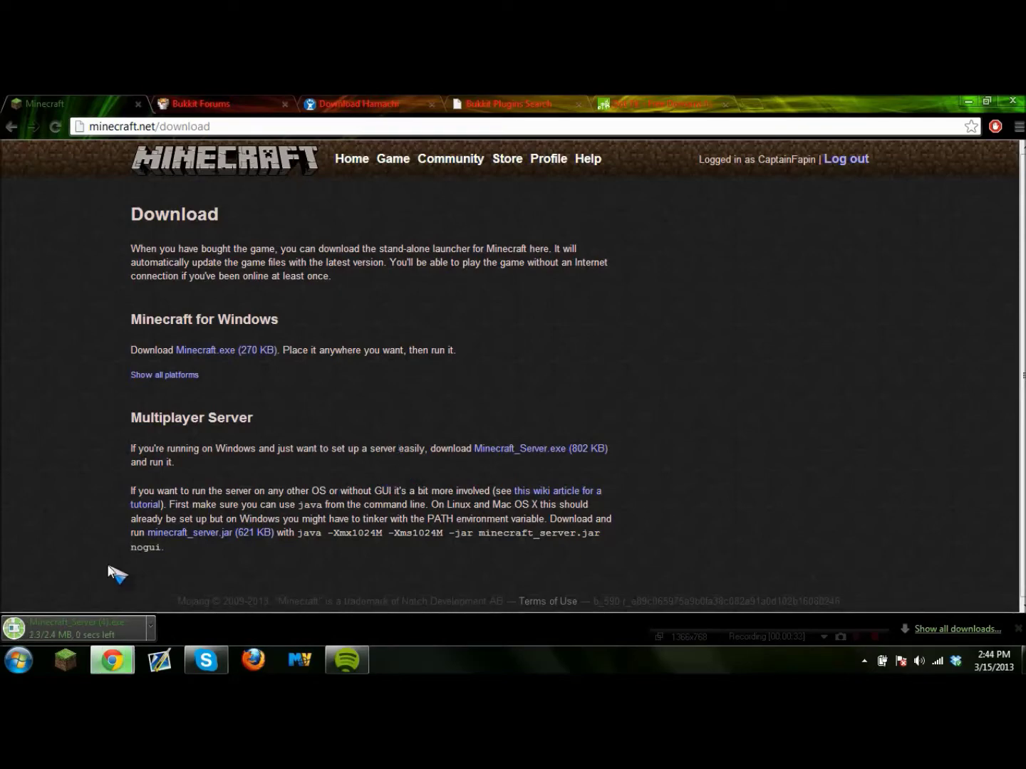
drag(76, 627, 299, 562)
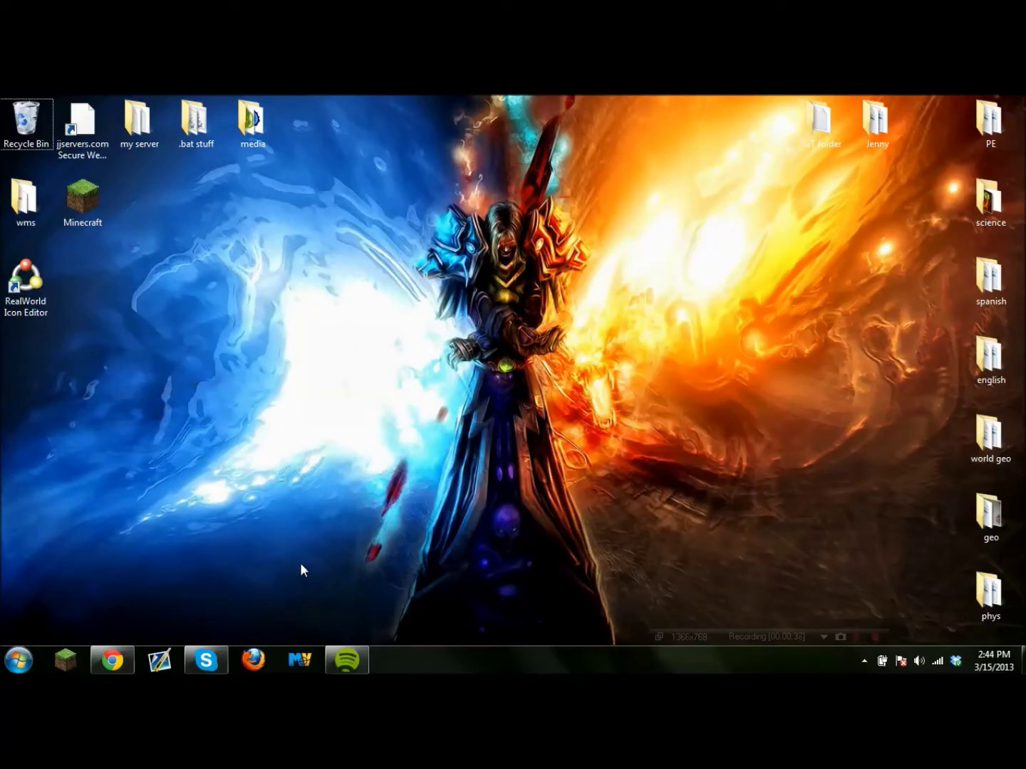
Create a new desktop folder named Minecraft.
right_click(436, 513)
mouse_move(579, 443)
click(678, 449)
text(Minecraft)
key(Return)
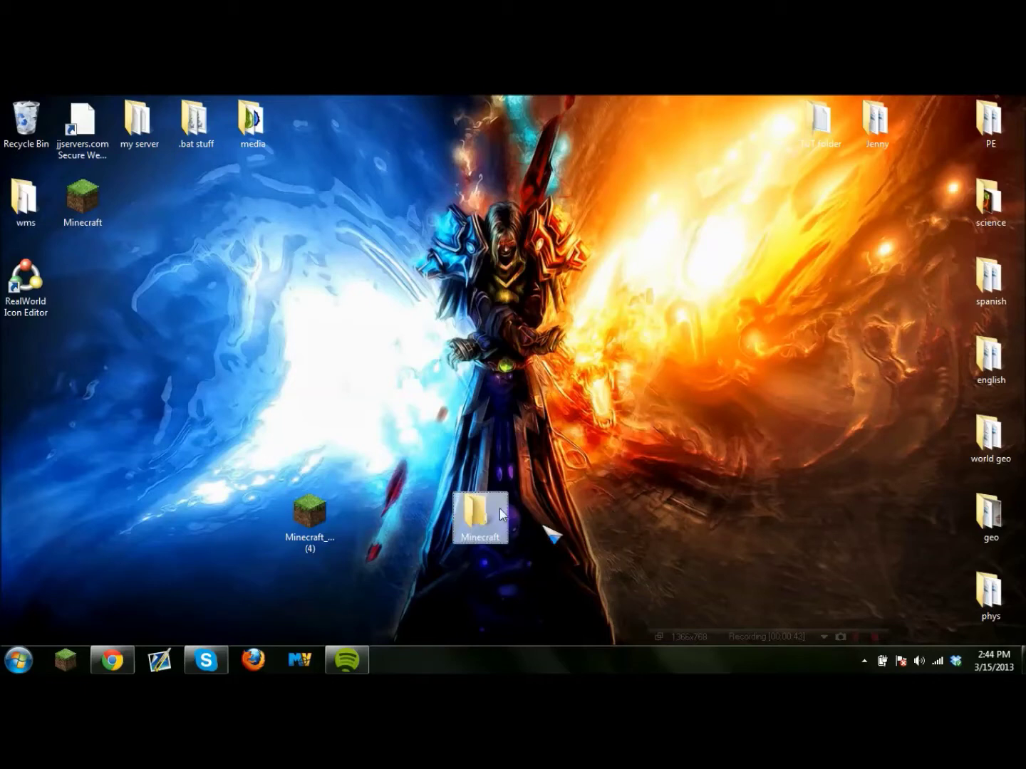
drag(501, 514, 442, 518)
Move Minecraft_Server (4) into the Minecraft folder, open it, and return to Chrome.
click(317, 521)
drag(324, 527, 427, 521)
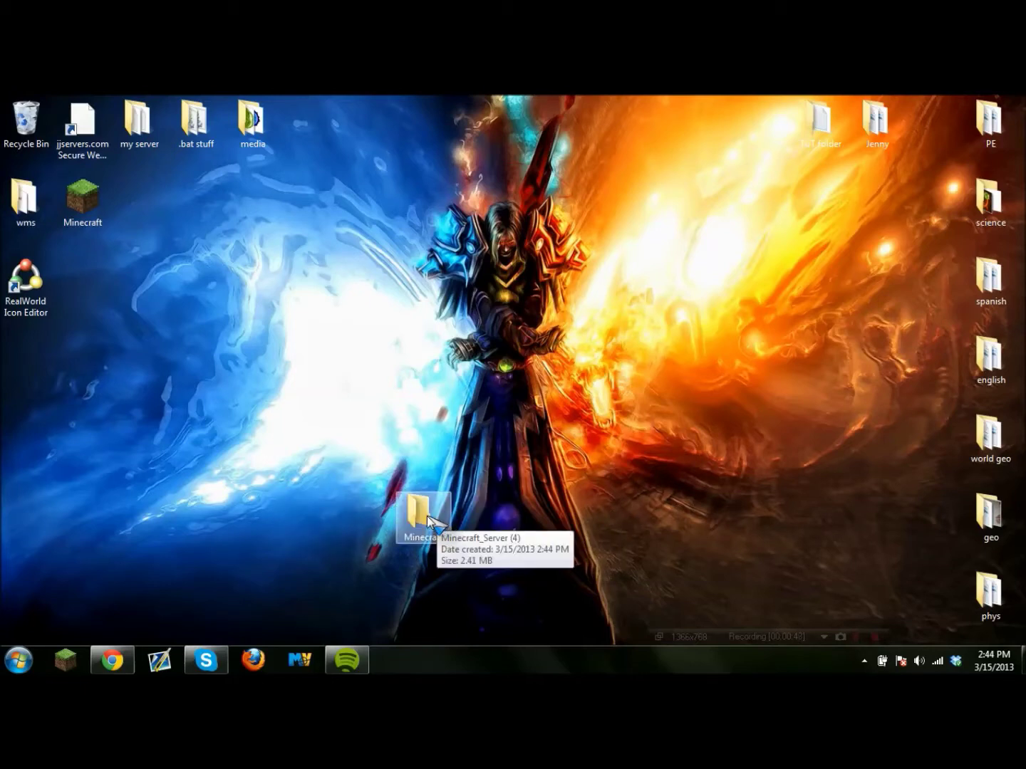
double_click(426, 521)
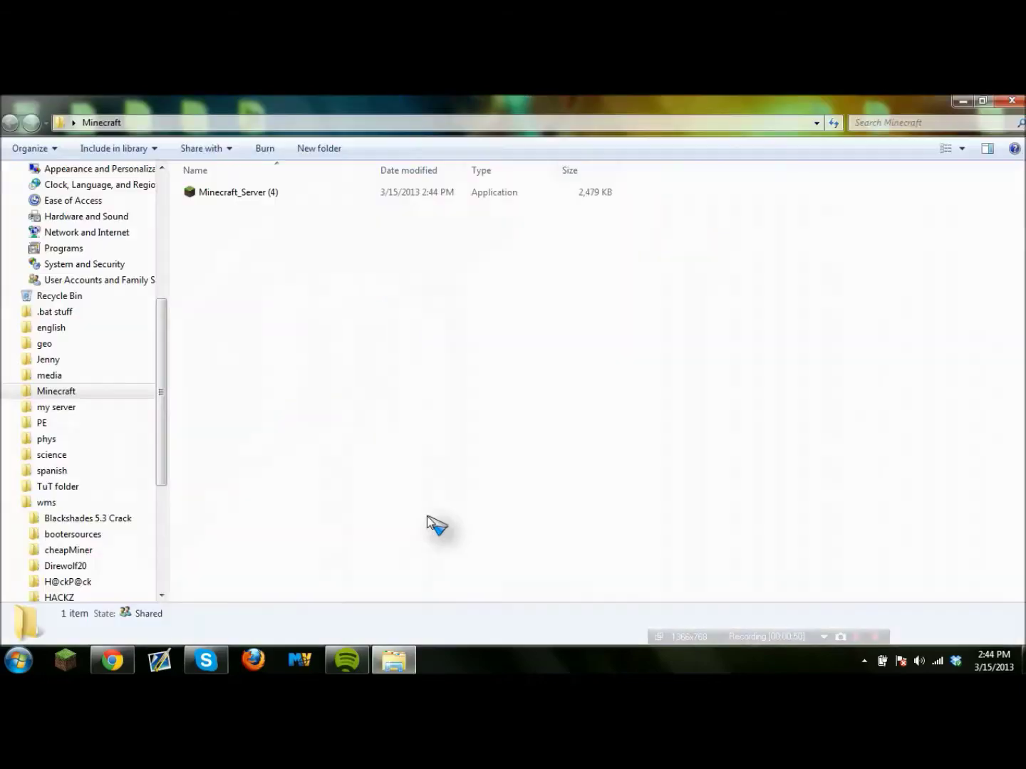
drag(477, 100, 347, 192)
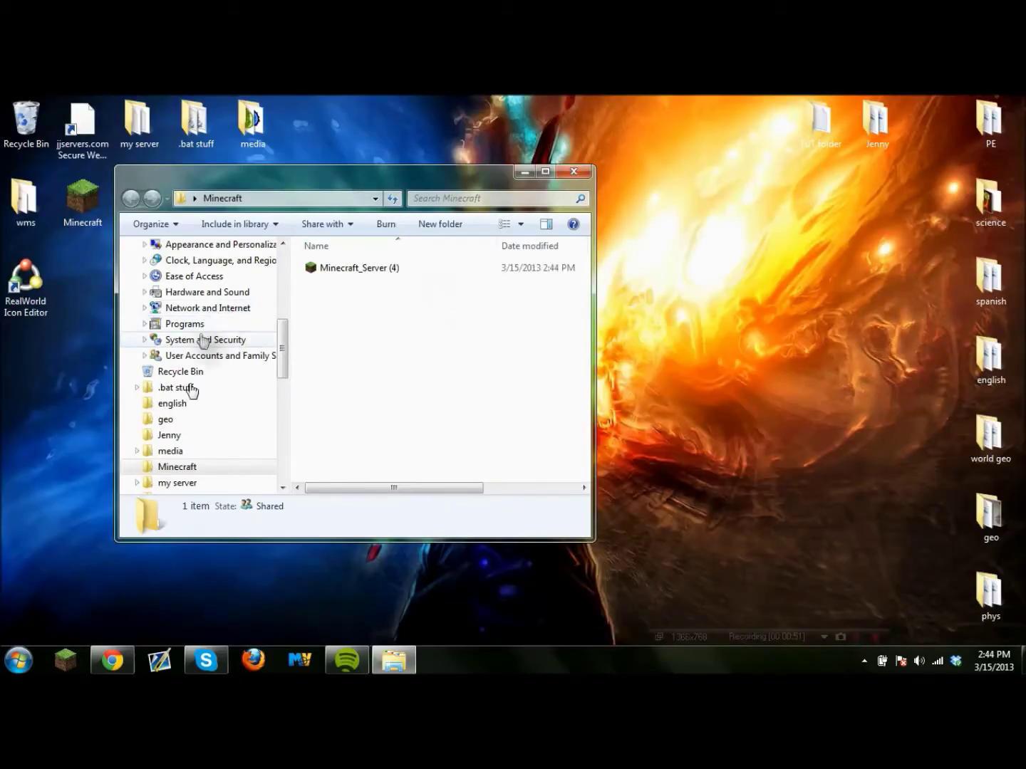
click(112, 661)
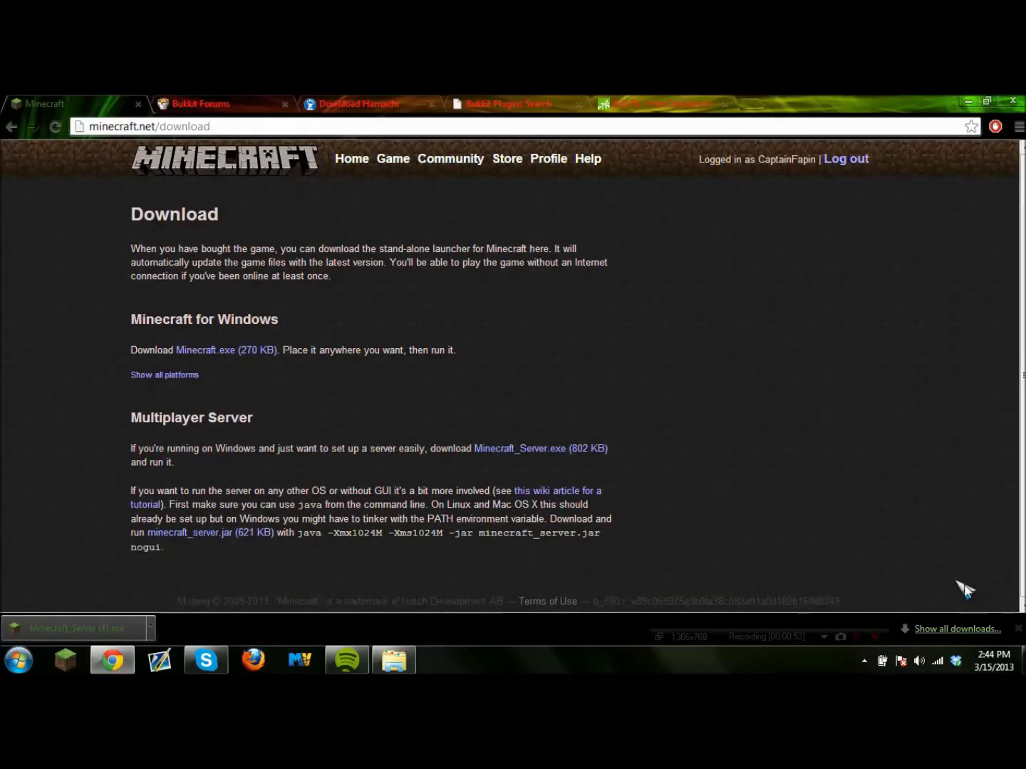
Open the CraftBukkit 1.4.7-R1.0 announcement on the Bukkit Forums.
click(1019, 630)
click(220, 101)
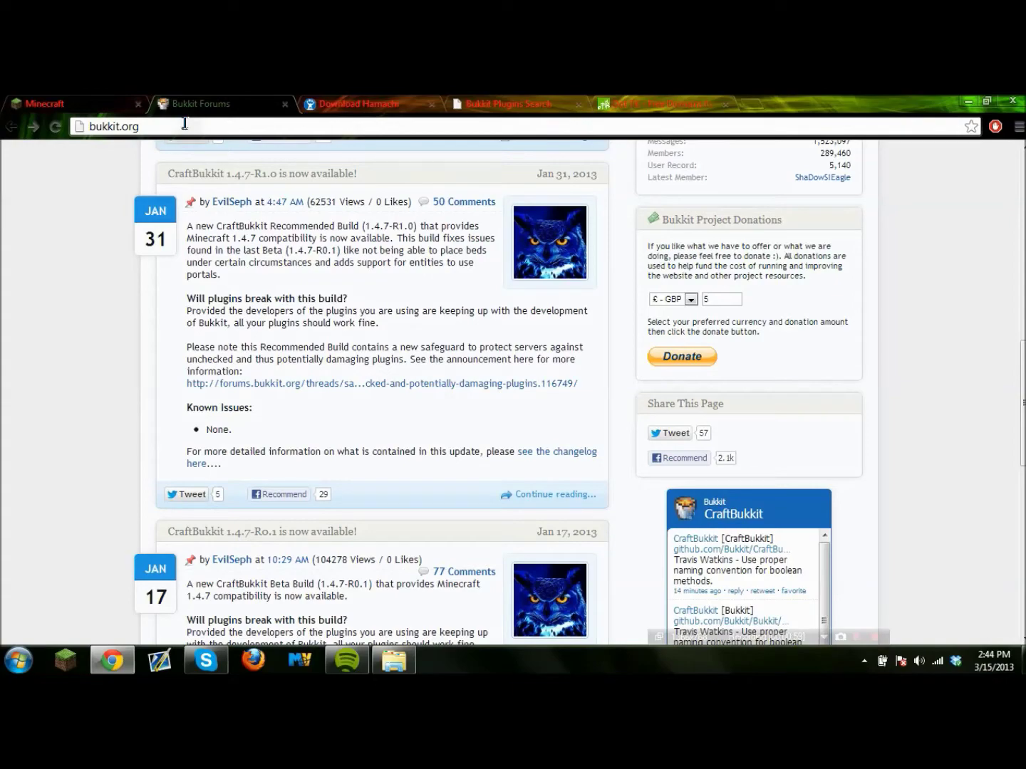
scroll(299, 447, up, 3)
scroll(298, 447, up, 6)
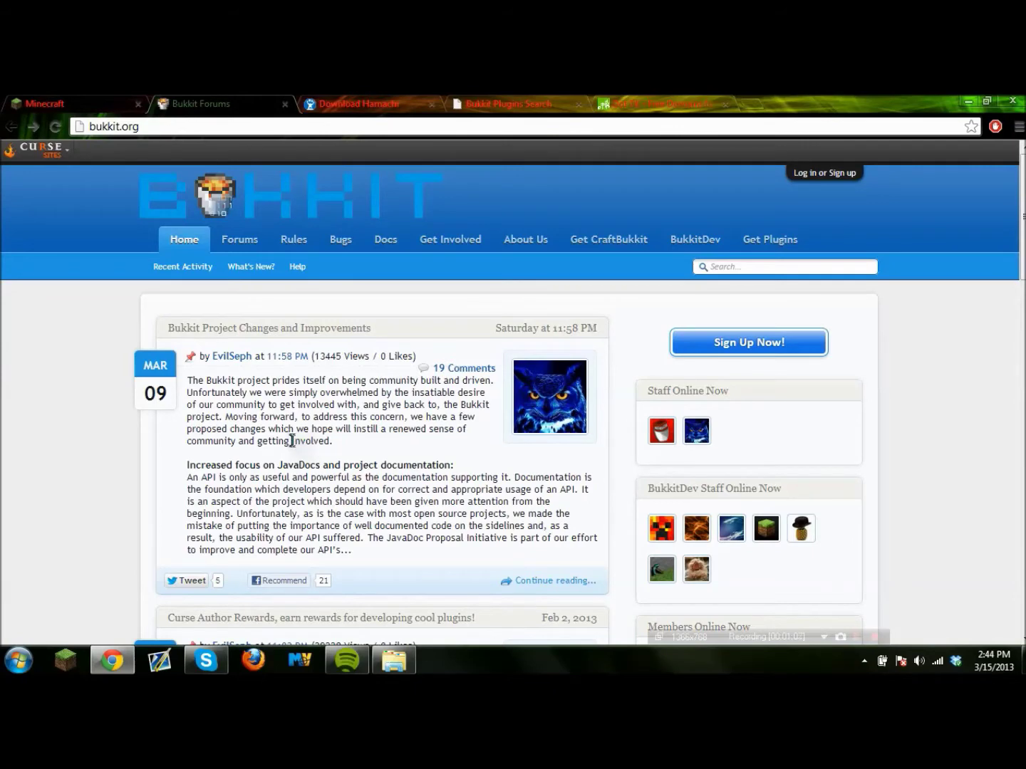
scroll(287, 441, down, 10)
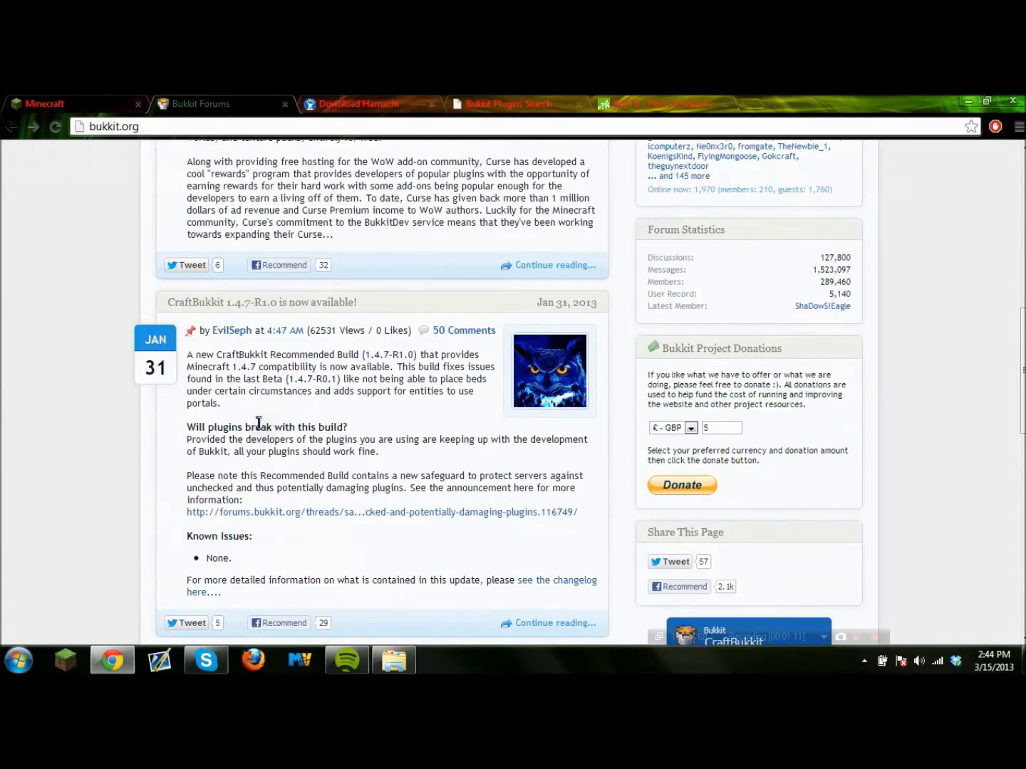
scroll(257, 419, down, 1)
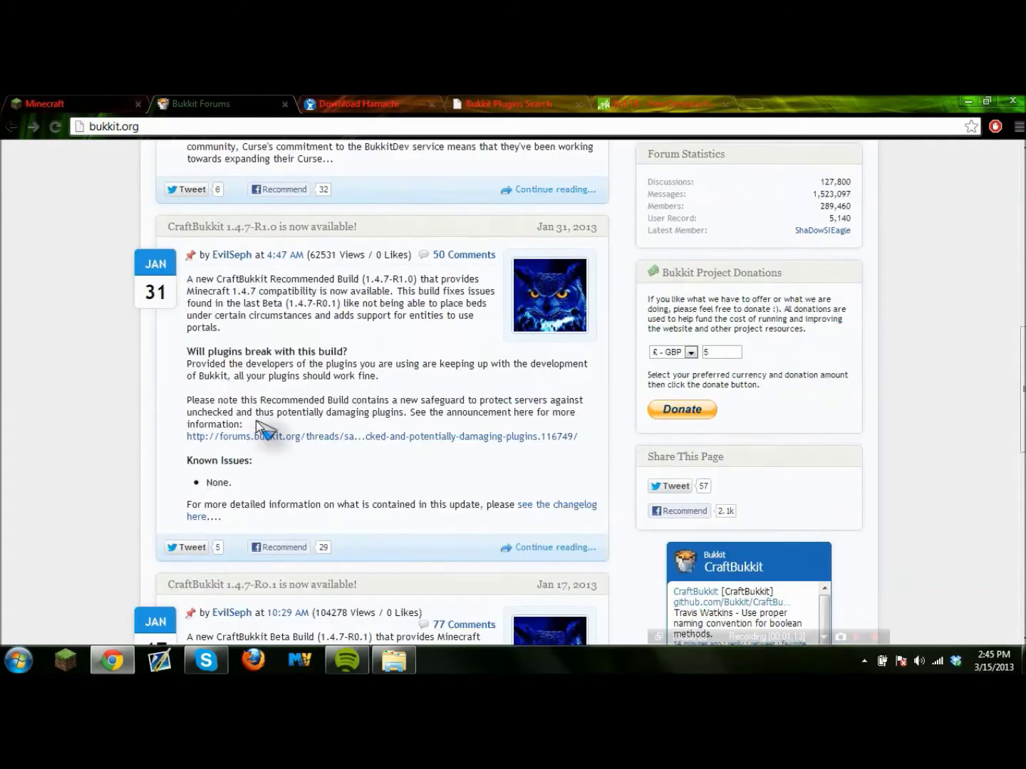
click(554, 548)
Download craftbukkit-1.4.7-R1.0.jar, keeping it despite the download warning.
scroll(535, 516, down, 6)
scroll(385, 414, up, 2)
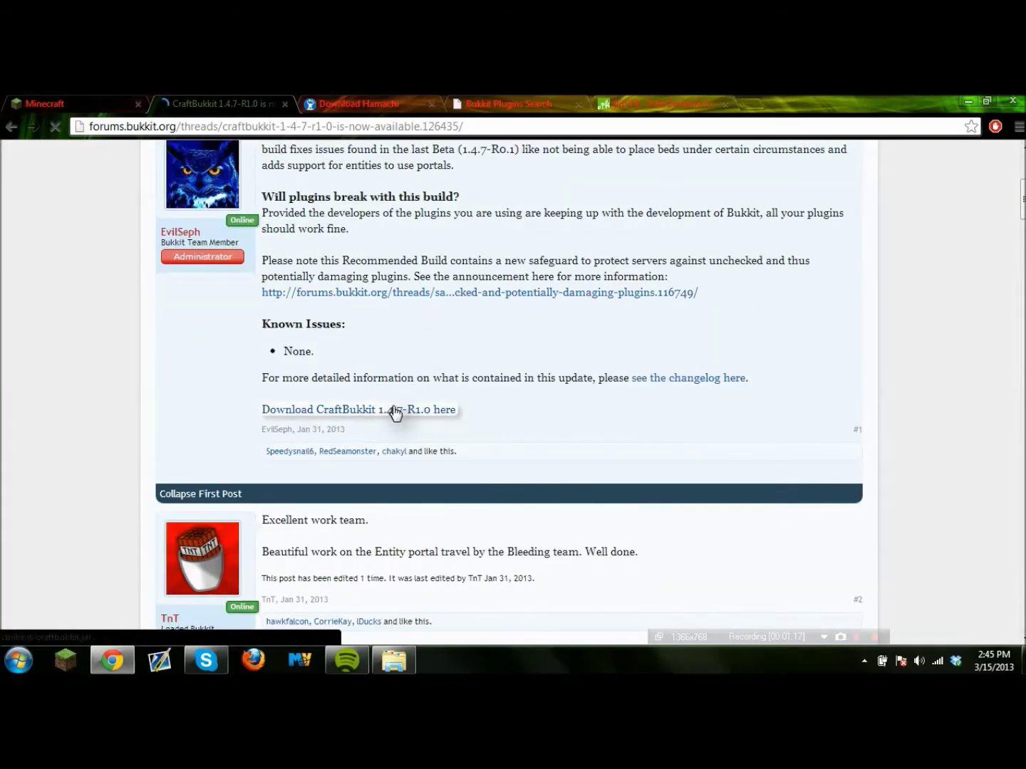
click(396, 411)
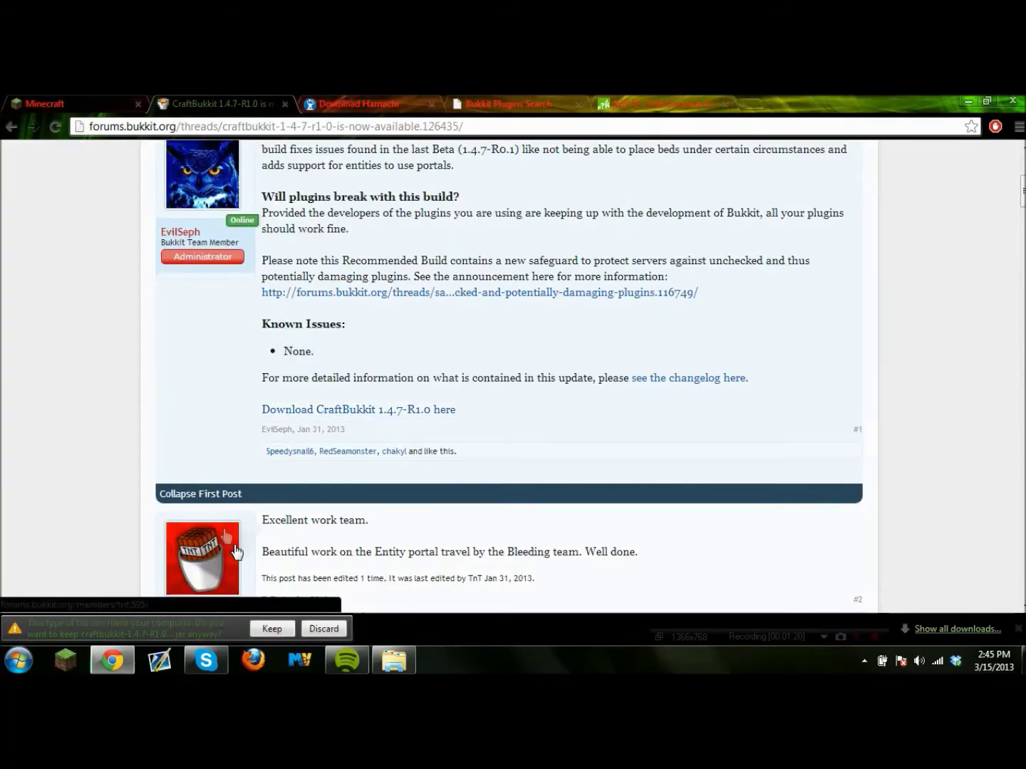
click(271, 629)
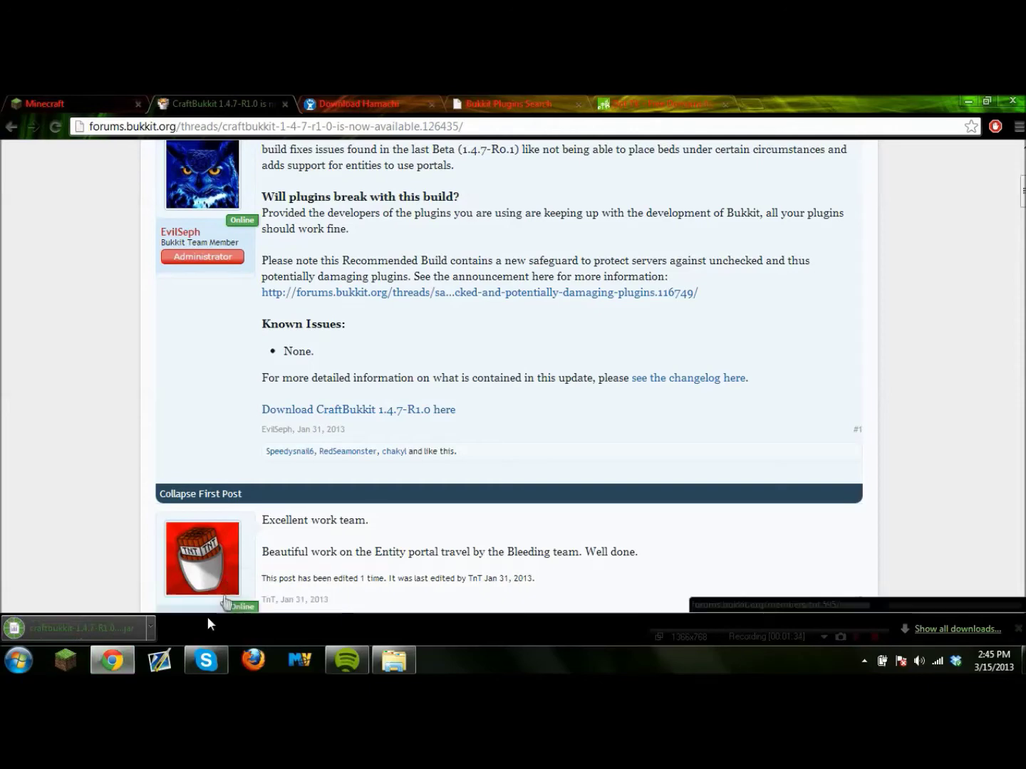
Copy craftbukkit-1.4.7-R1.0.jar into the Minecraft folder and bring the forum thread back.
drag(74, 632, 353, 380)
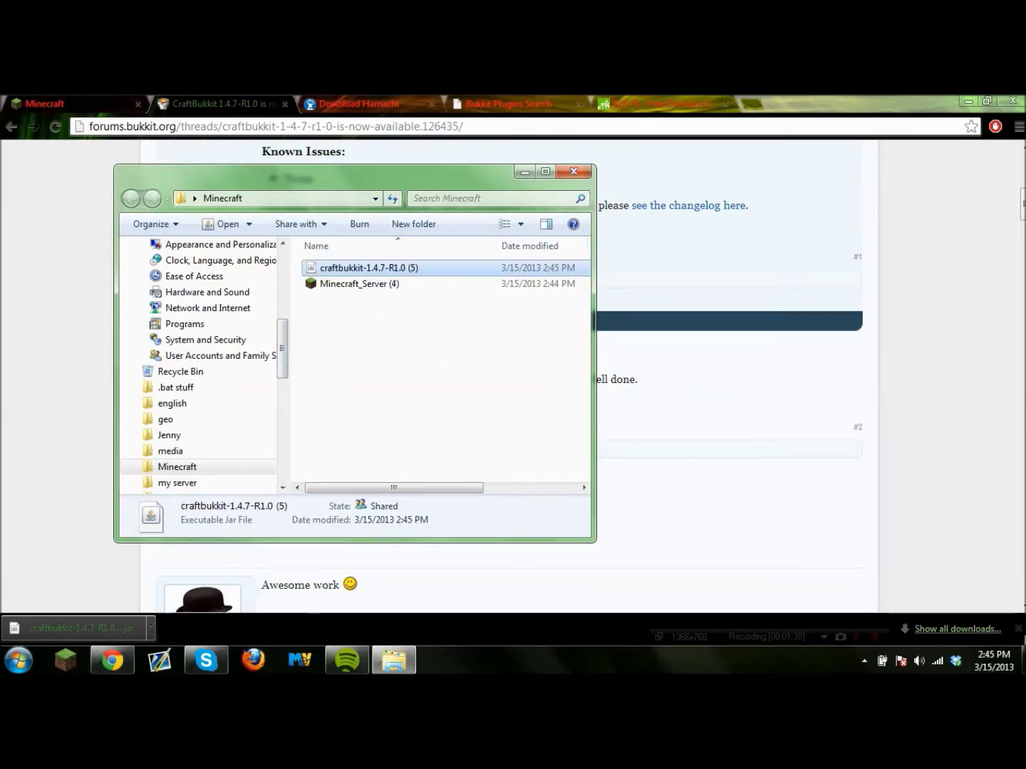
click(1018, 630)
click(1021, 660)
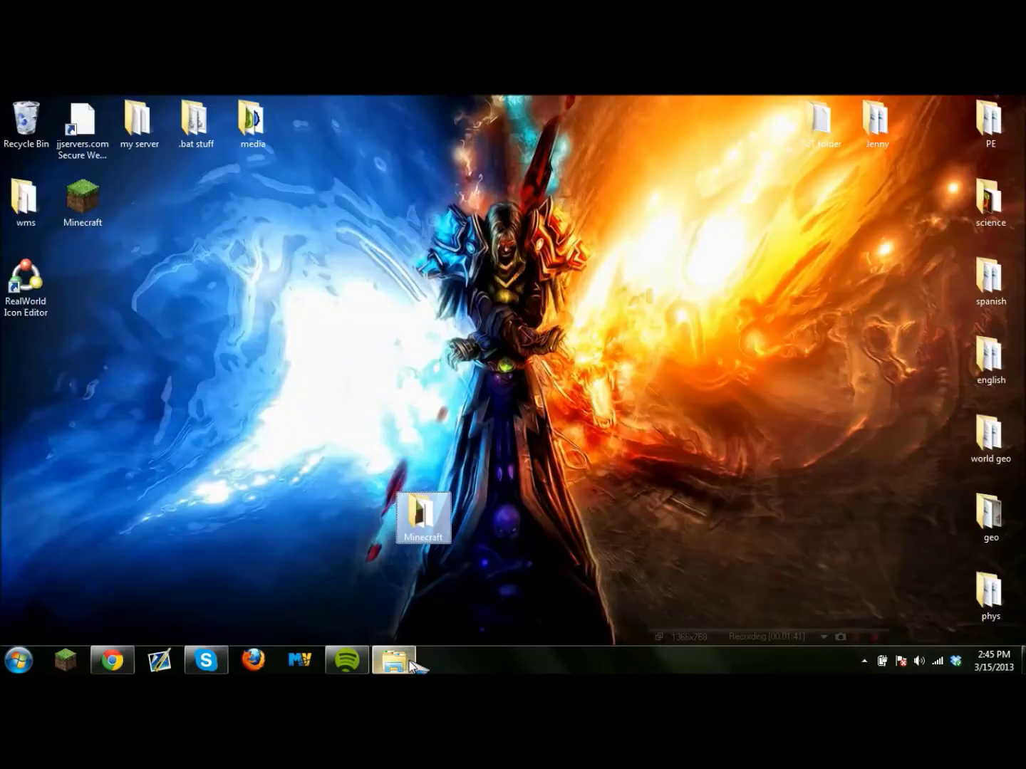
click(394, 661)
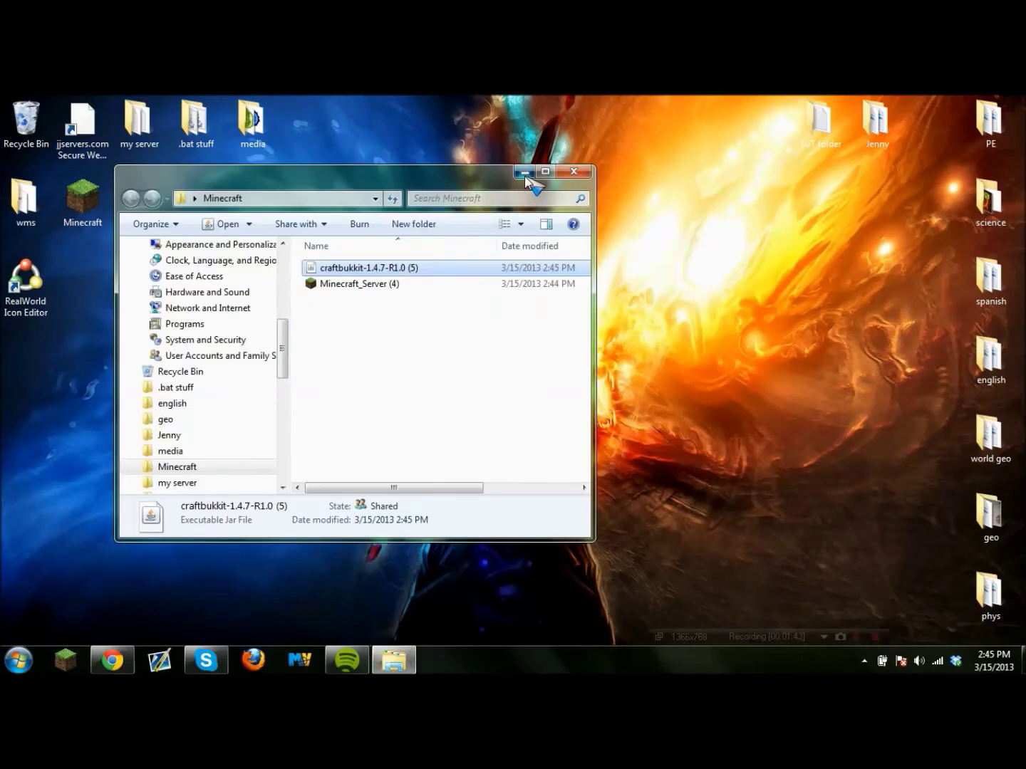
click(525, 173)
click(130, 654)
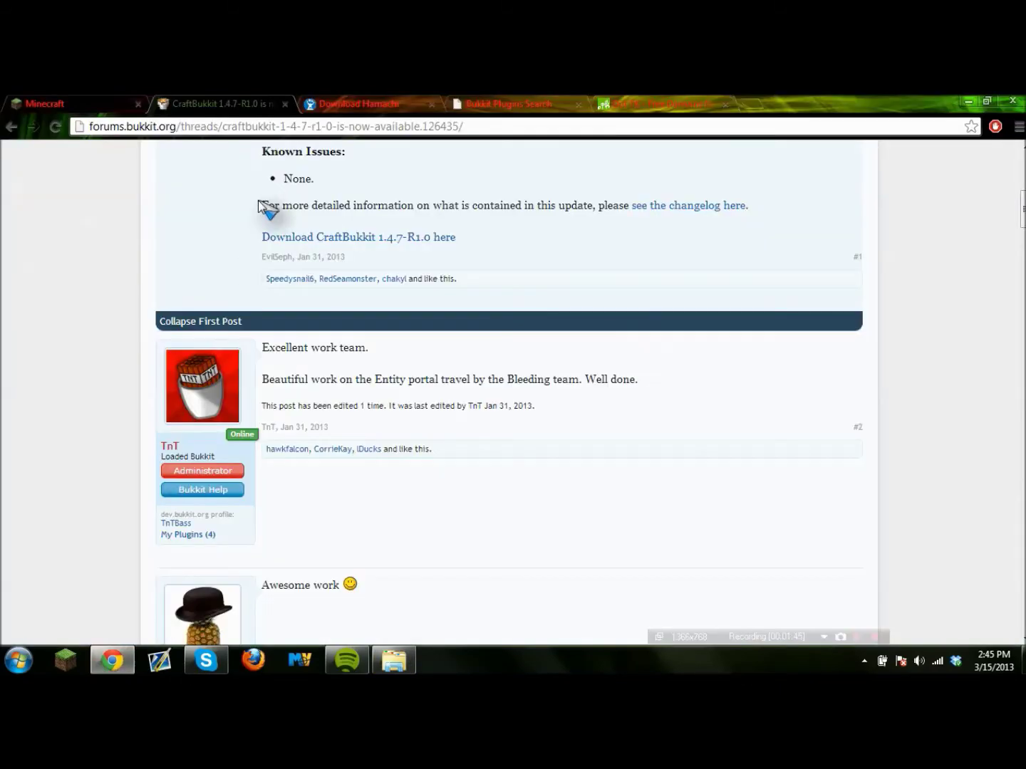
click(19, 660)
Launch Command Prompt and run ipconfig to find the Default Gateway 192.168.1.1.
click(79, 619)
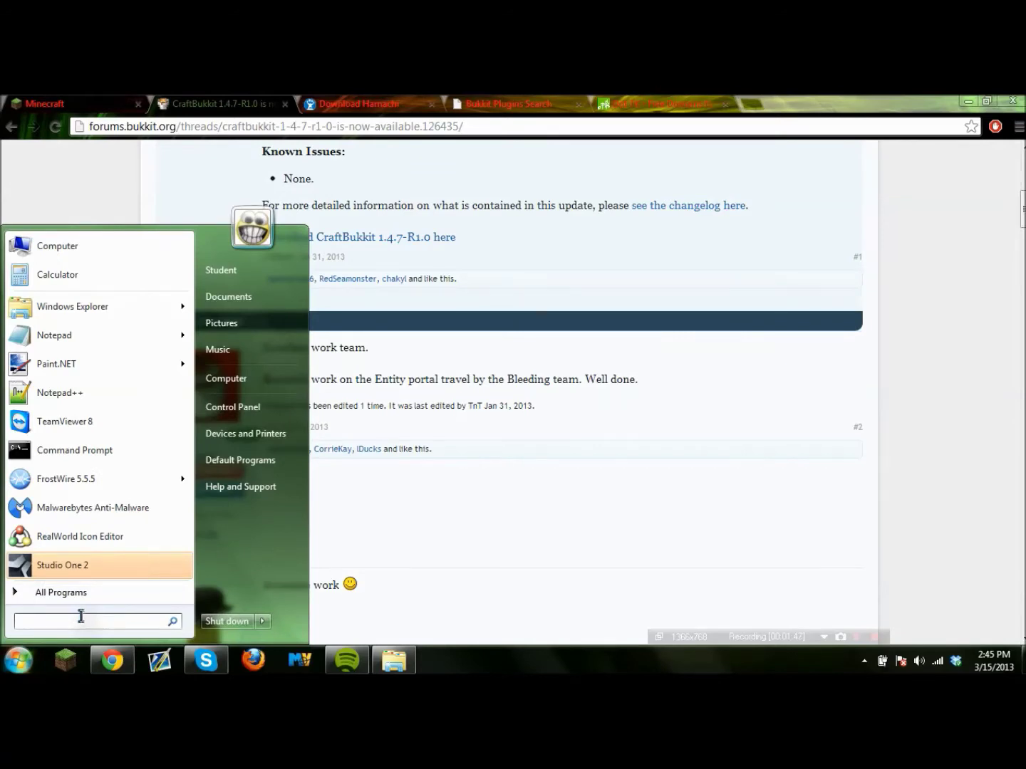
text(CMD)
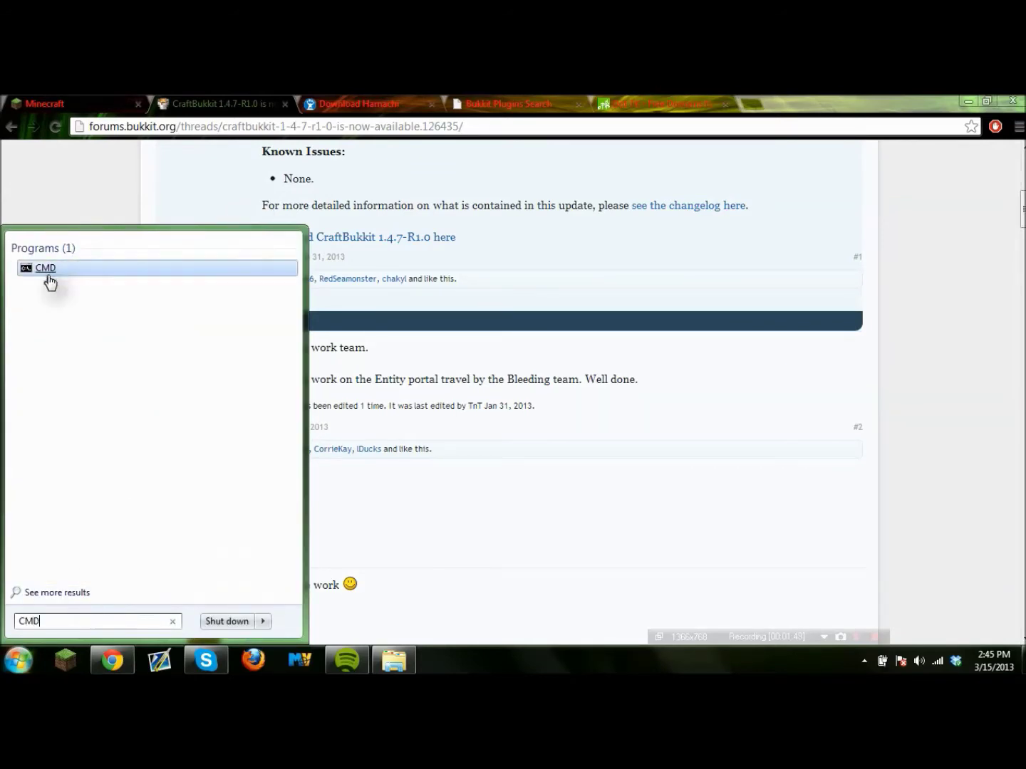
click(36, 268)
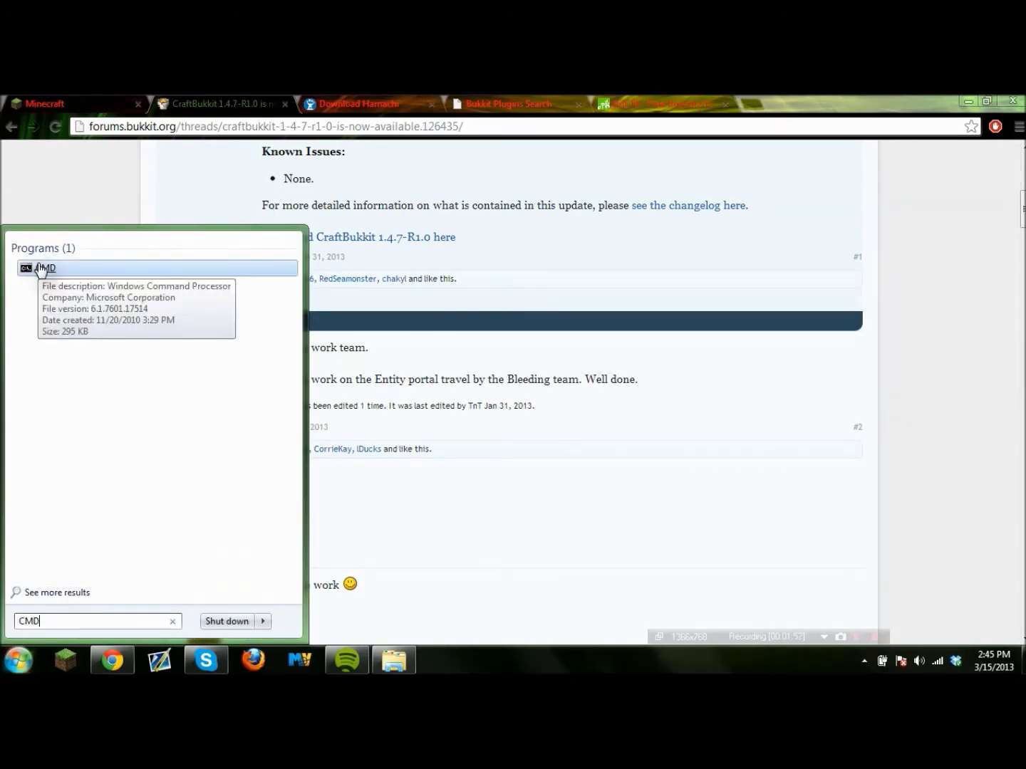
click(35, 268)
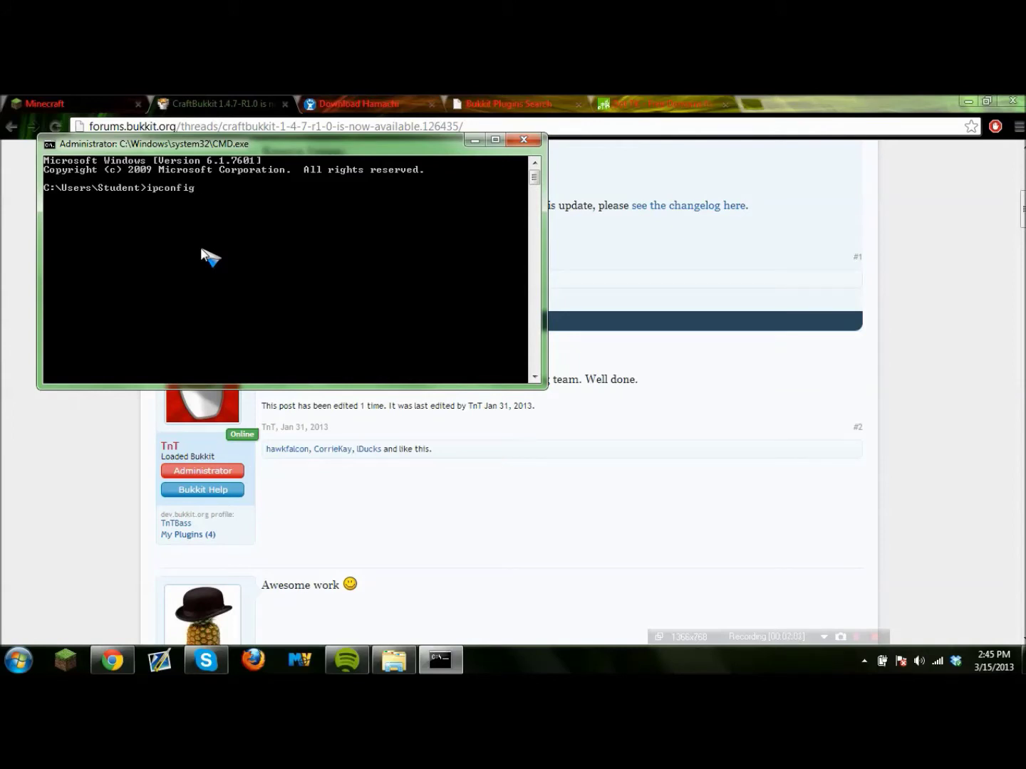
key(Return)
scroll(208, 253, up, 15)
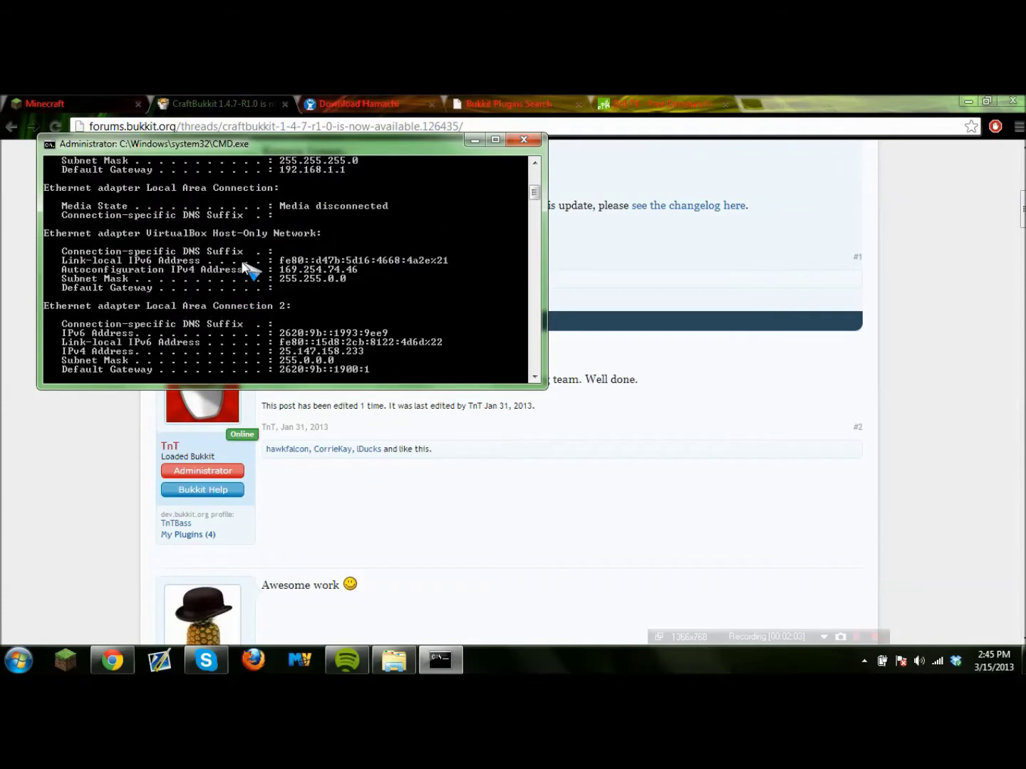
scroll(253, 268, down, 3)
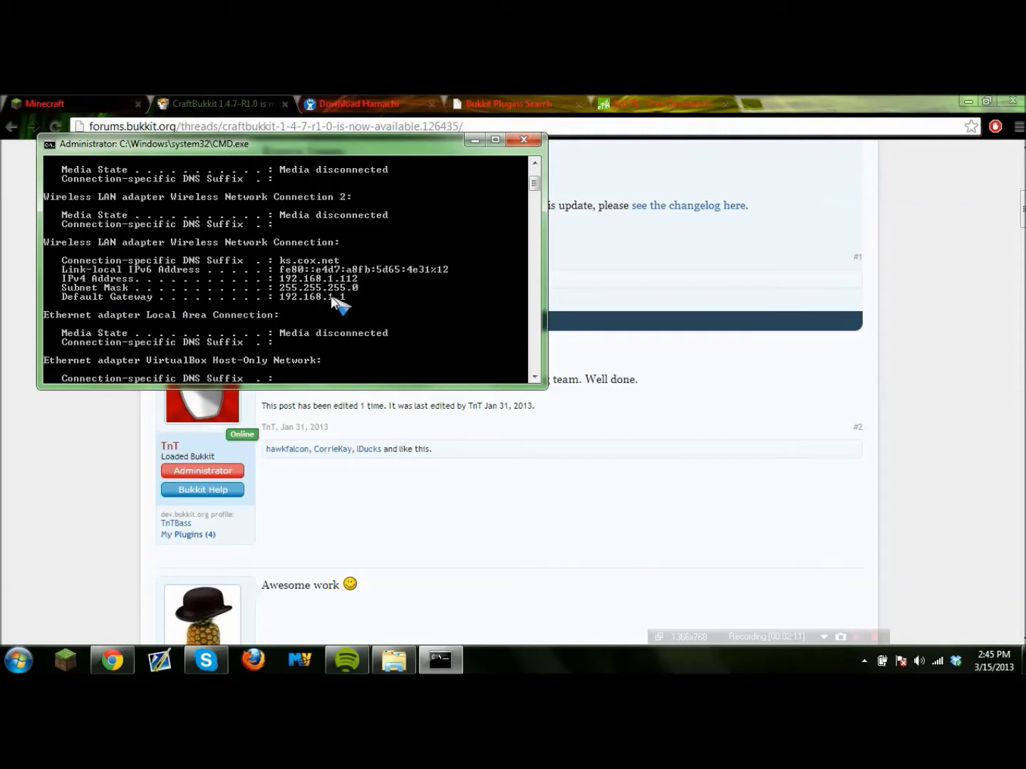
click(741, 98)
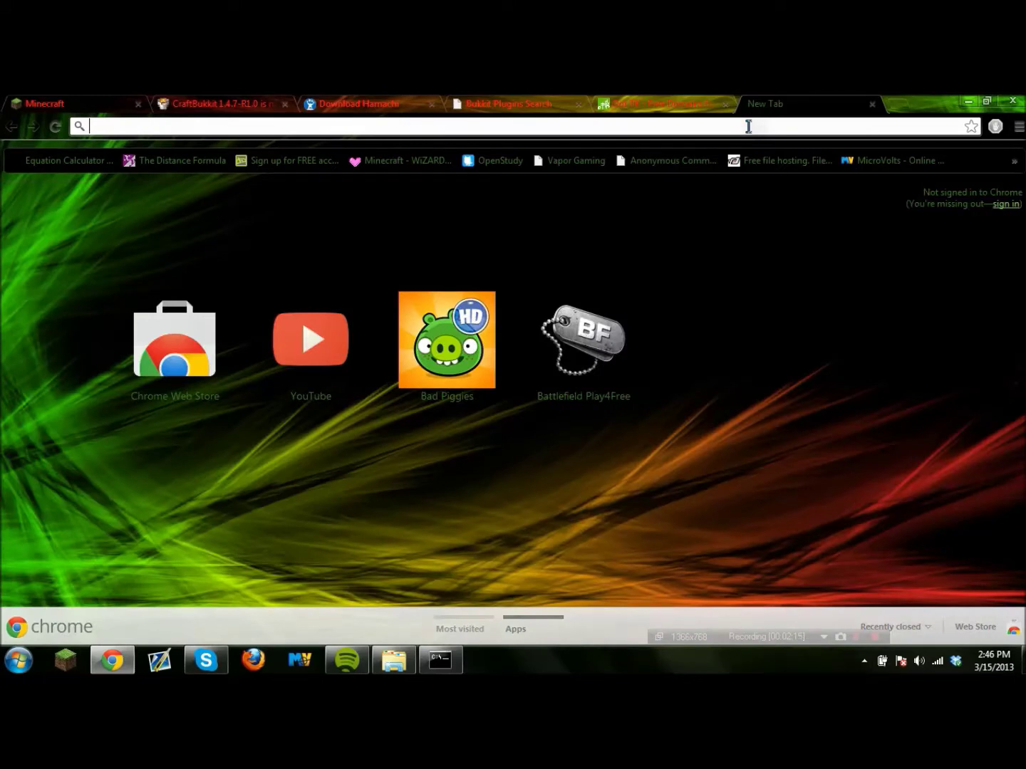
Load the router page at 192.168.1.1 and open Single Port Forwarding.
text(192.168.1.1)
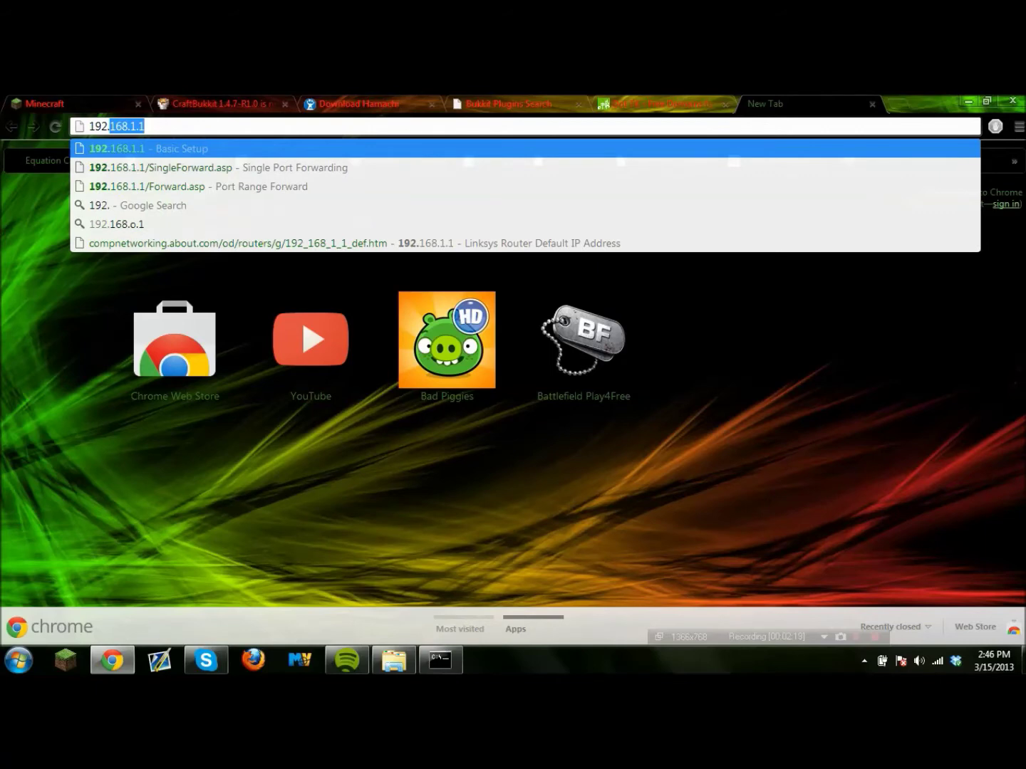
key(Return)
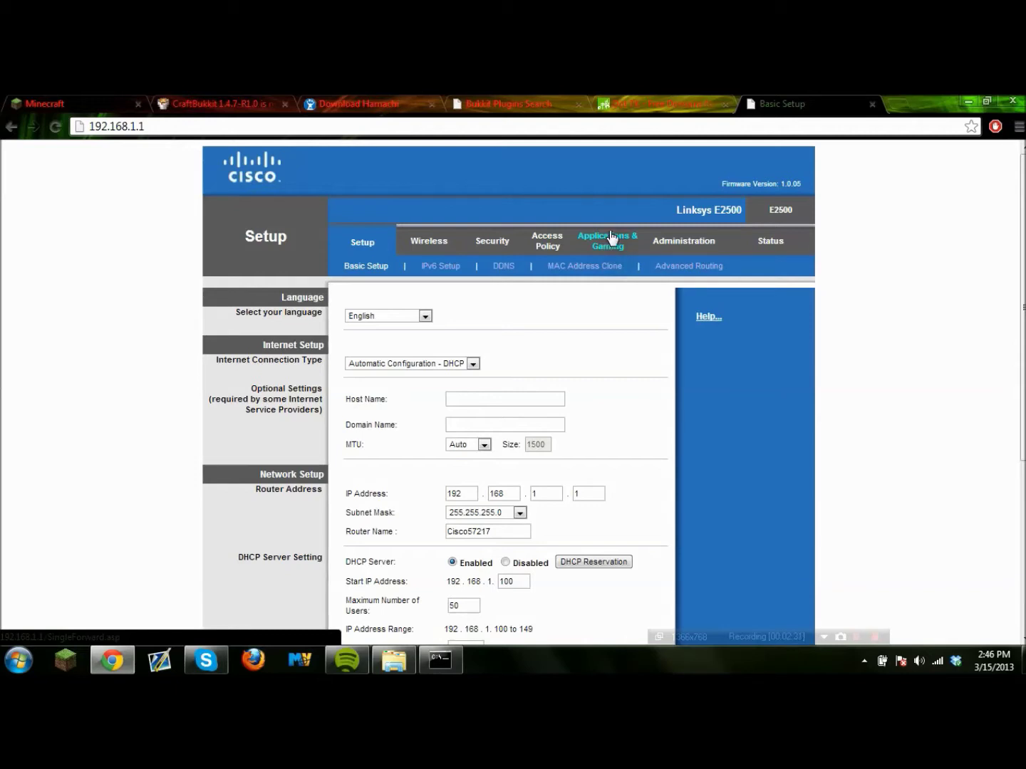
click(614, 242)
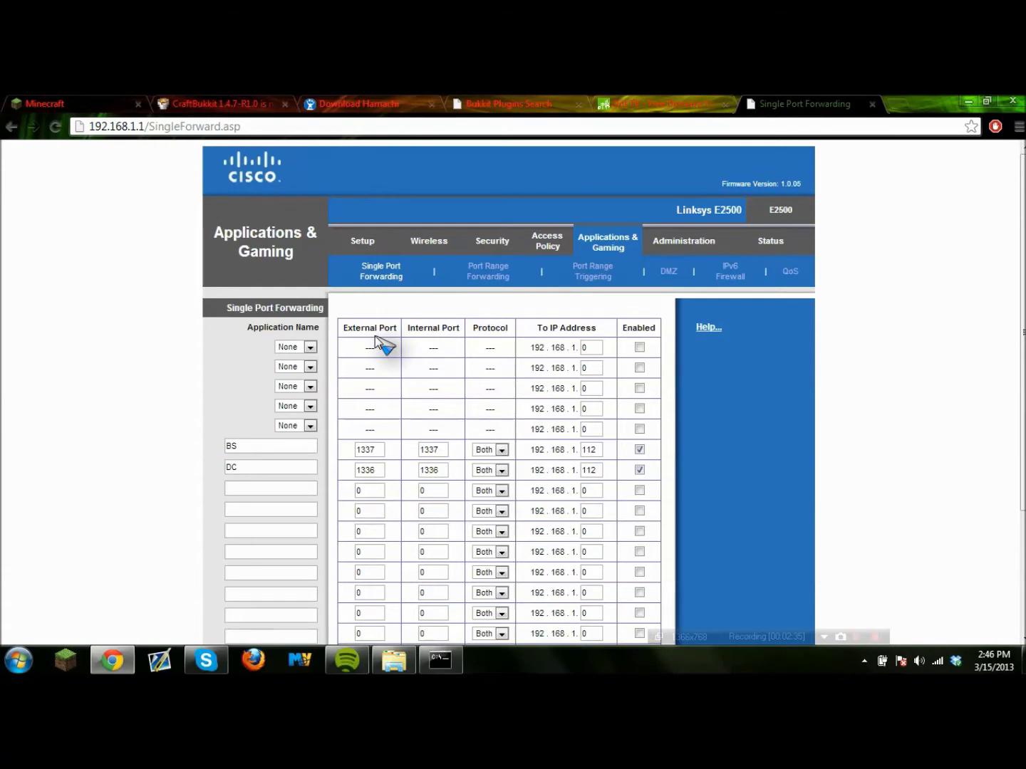
scroll(210, 345, down, 1)
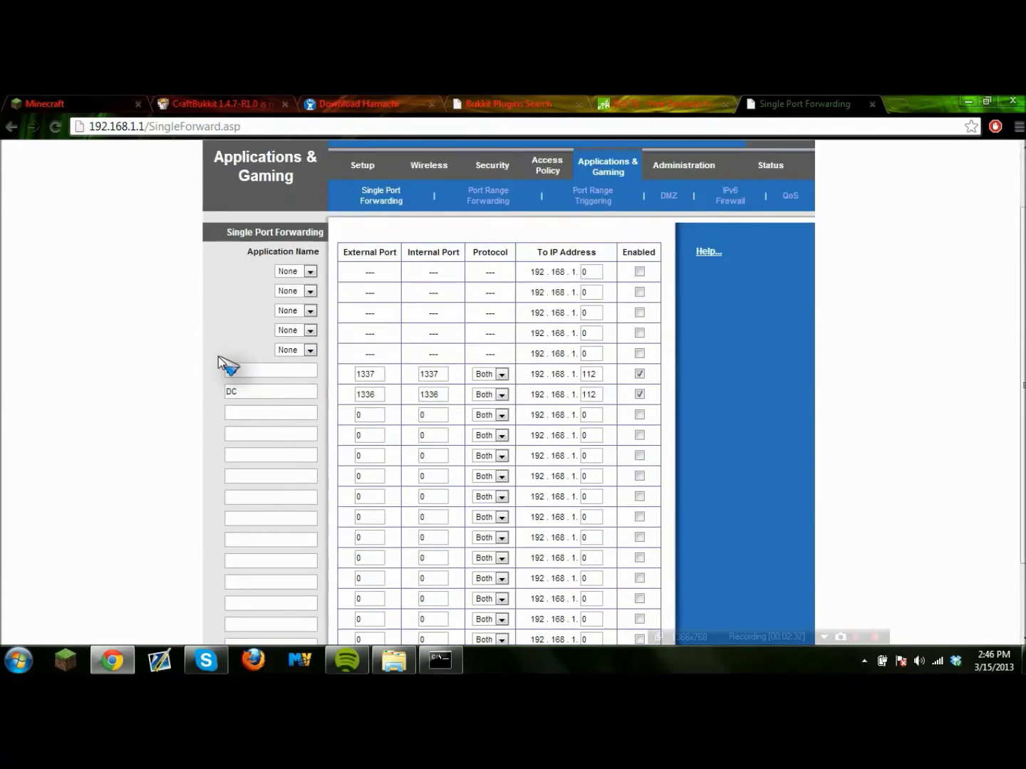
Fill a blank row with name Minecraft, external and internal port 25565, protocol Both.
click(246, 414)
text(Minecraft)
double_click(368, 413)
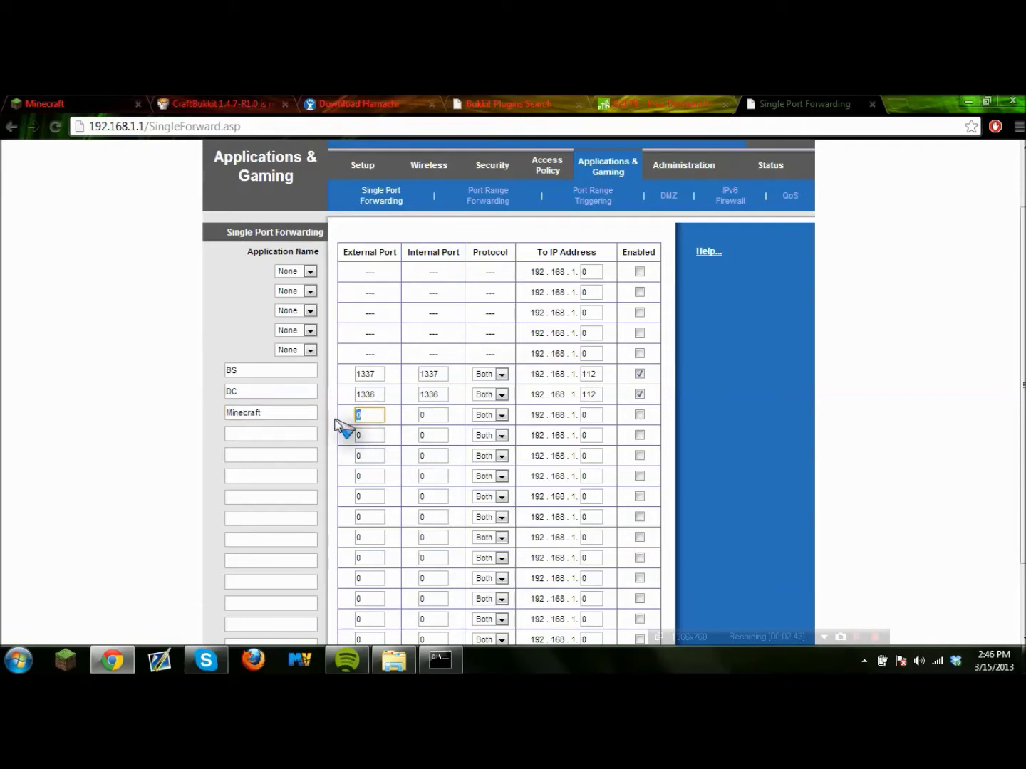
text(25565)
double_click(436, 415)
text(25565)
click(434, 431)
click(502, 416)
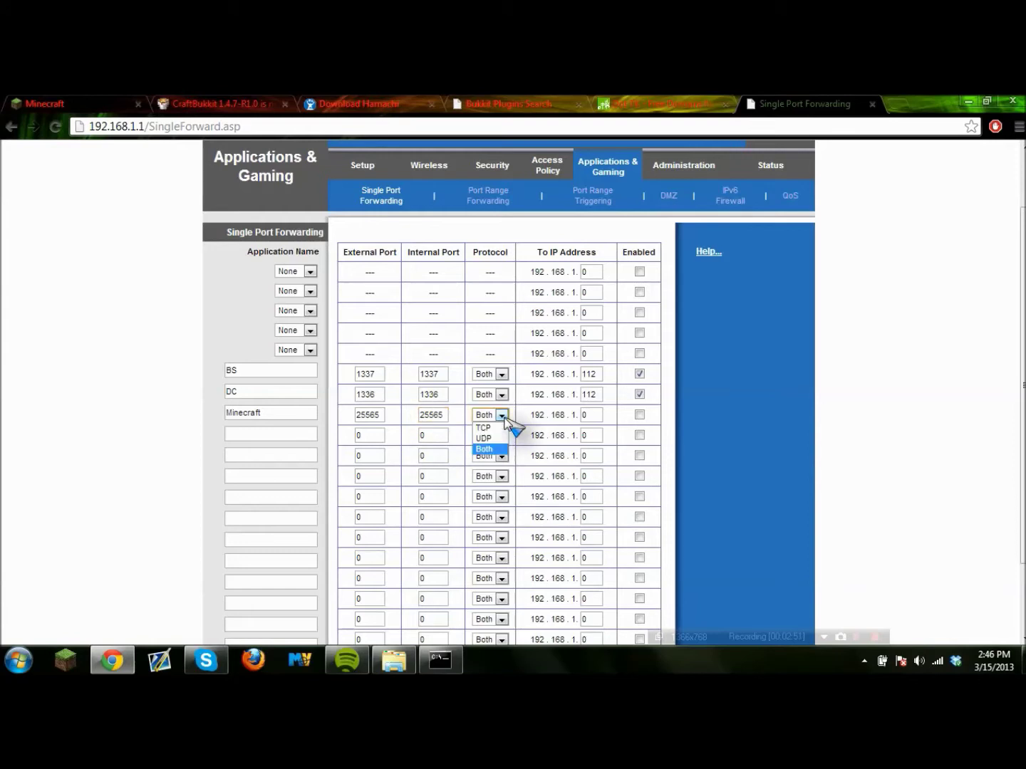
click(491, 451)
click(498, 415)
click(503, 416)
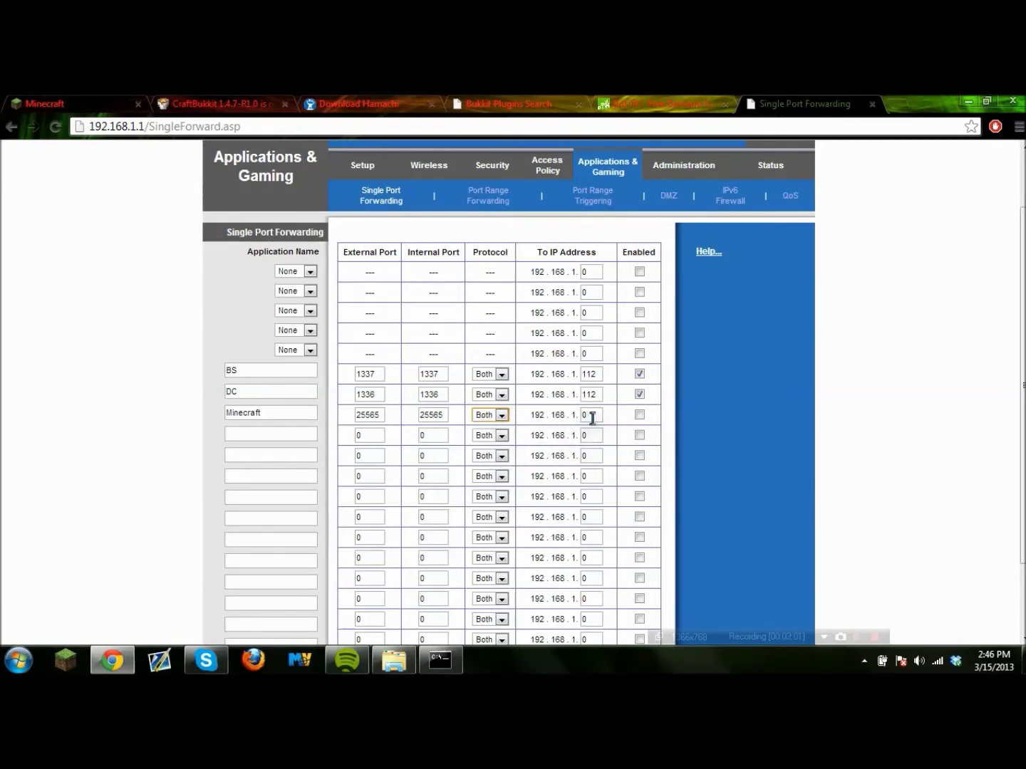
Point the Minecraft row to IP 192.168.1.112, enable it, and save the settings.
drag(590, 415, 570, 425)
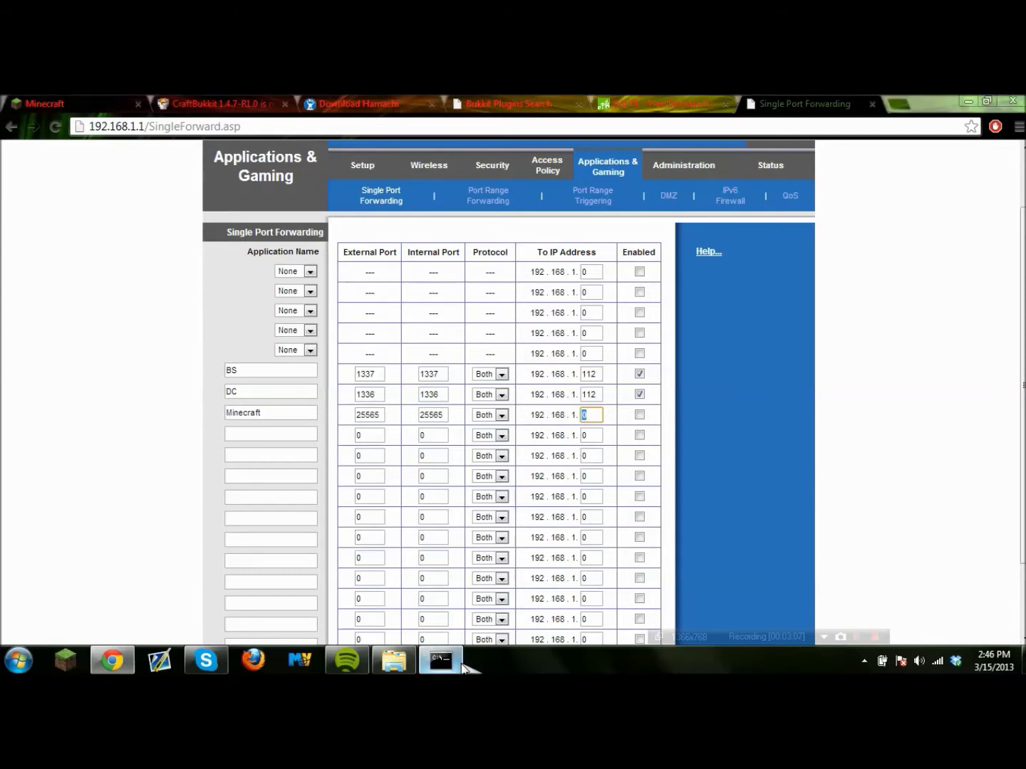
click(441, 661)
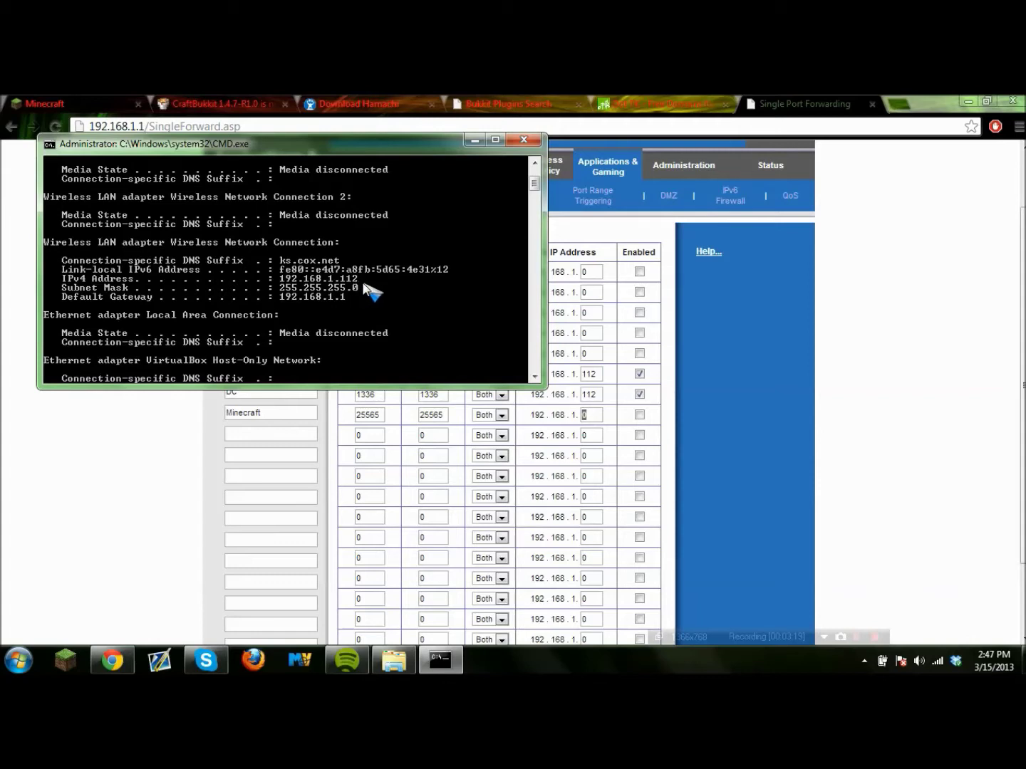
click(593, 416)
text(112)
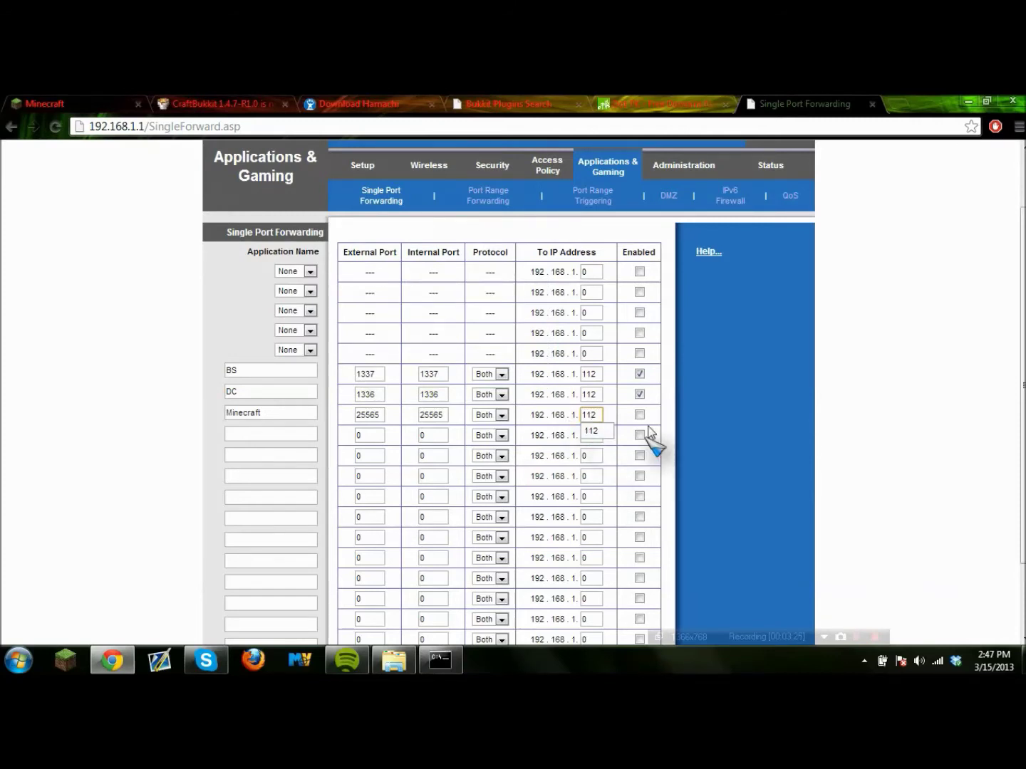
click(639, 414)
scroll(638, 420, down, 2)
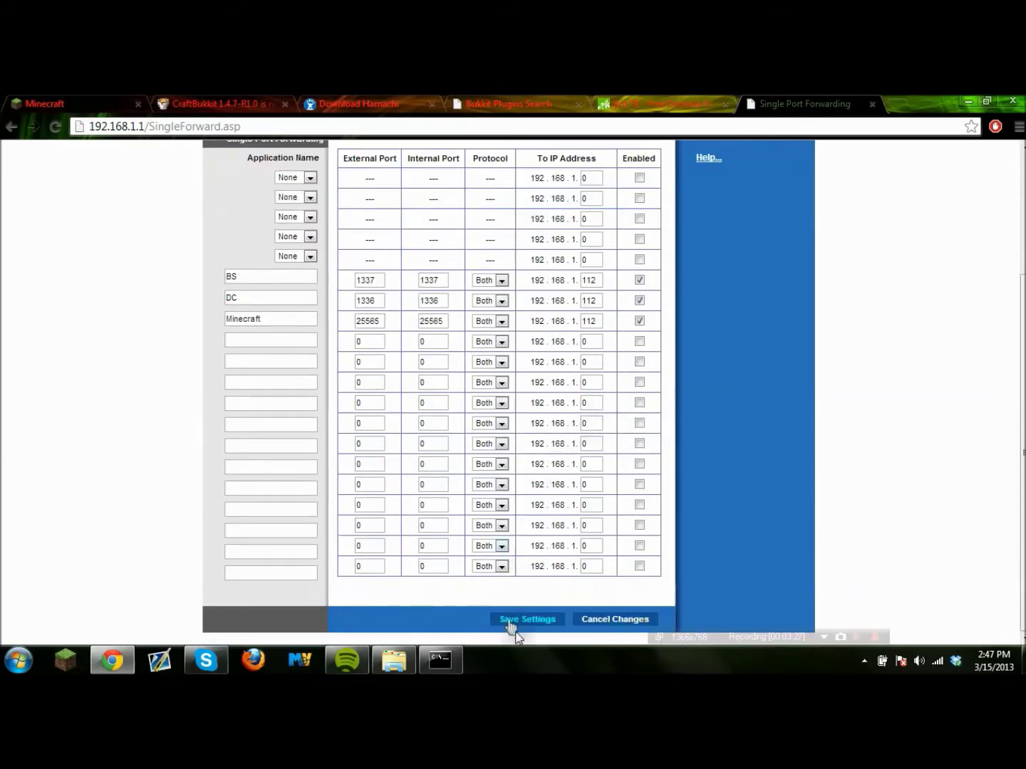
click(531, 621)
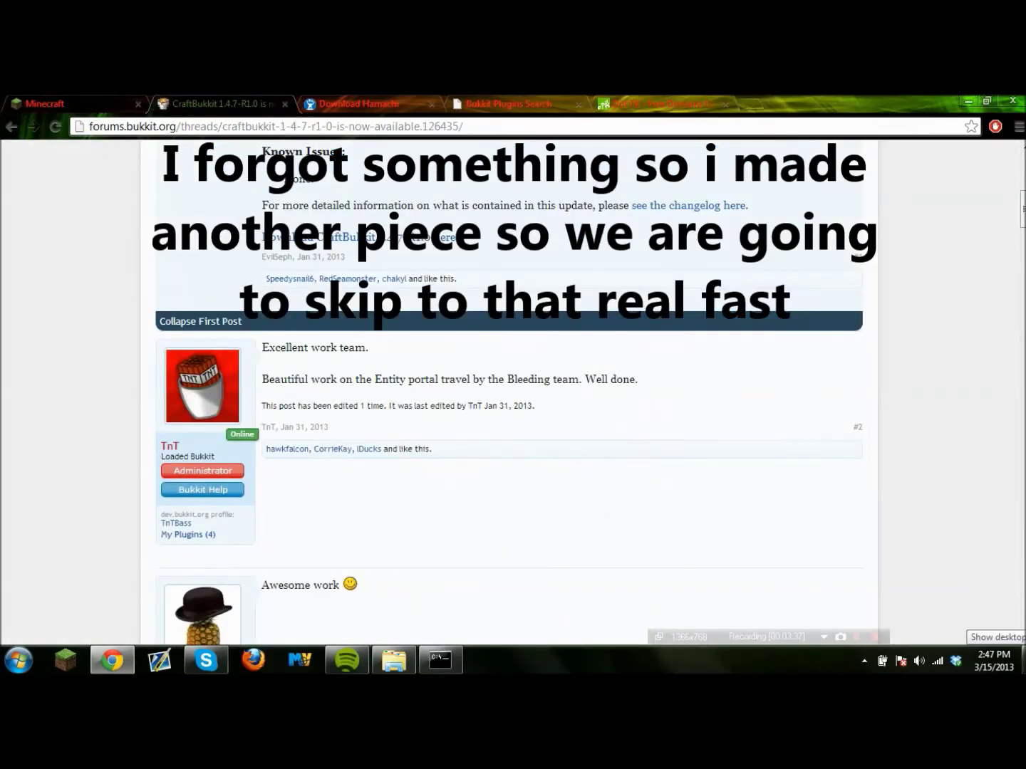
Close the Single Port Forwarding tab and bring up the Start menu.
click(1022, 660)
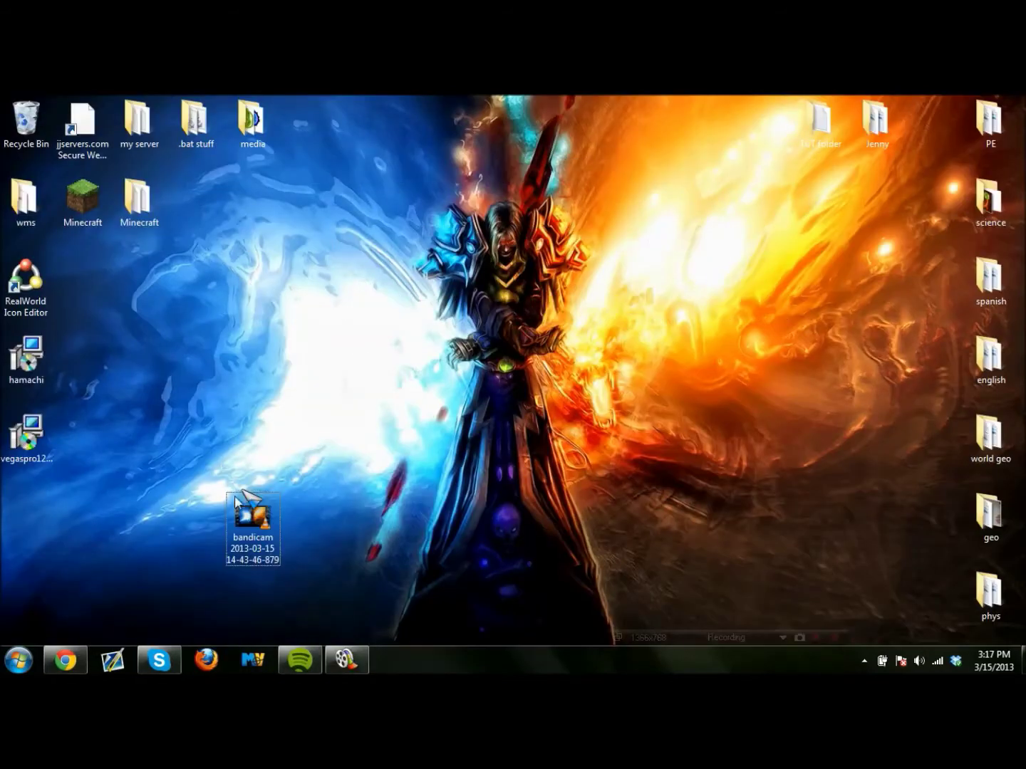
click(19, 661)
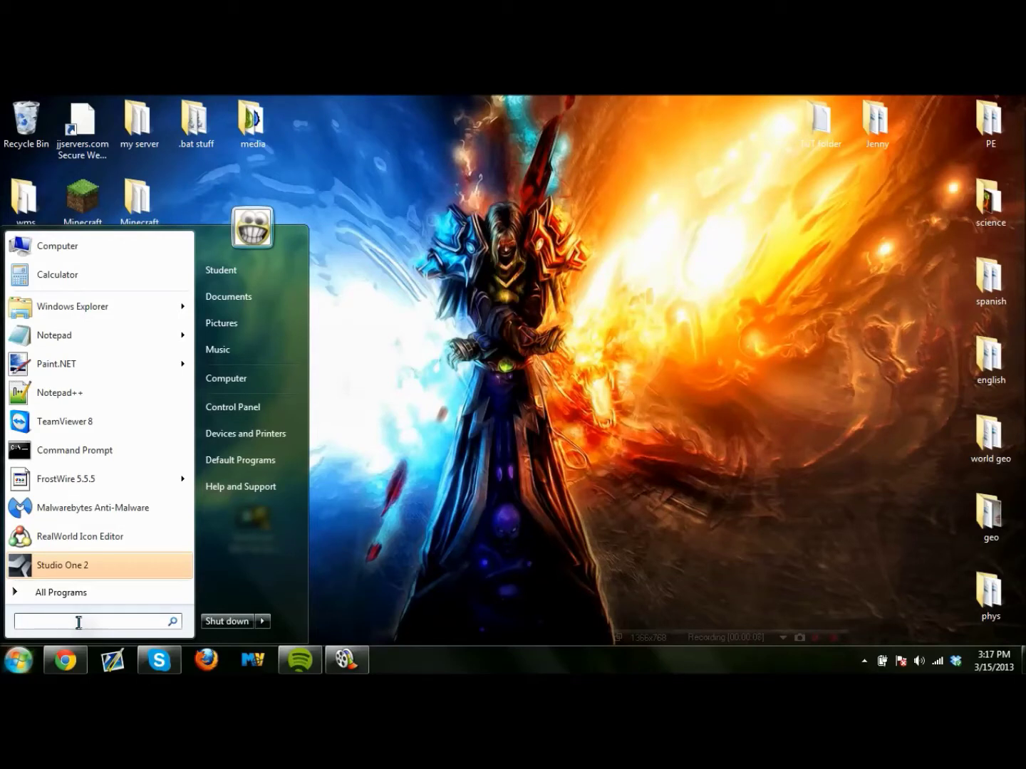
Abandon the Firewall search and launch Control Panel from the Start menu.
text(Firewa)
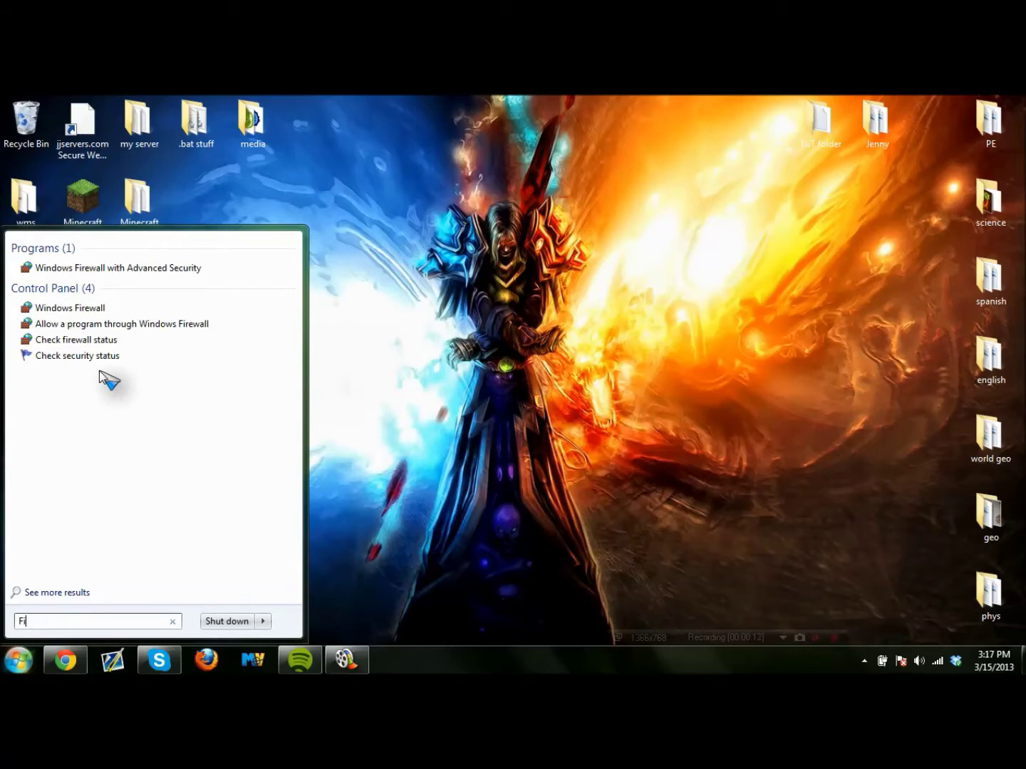
key(BackSpace)
key(BackSpace)
text(Windows)
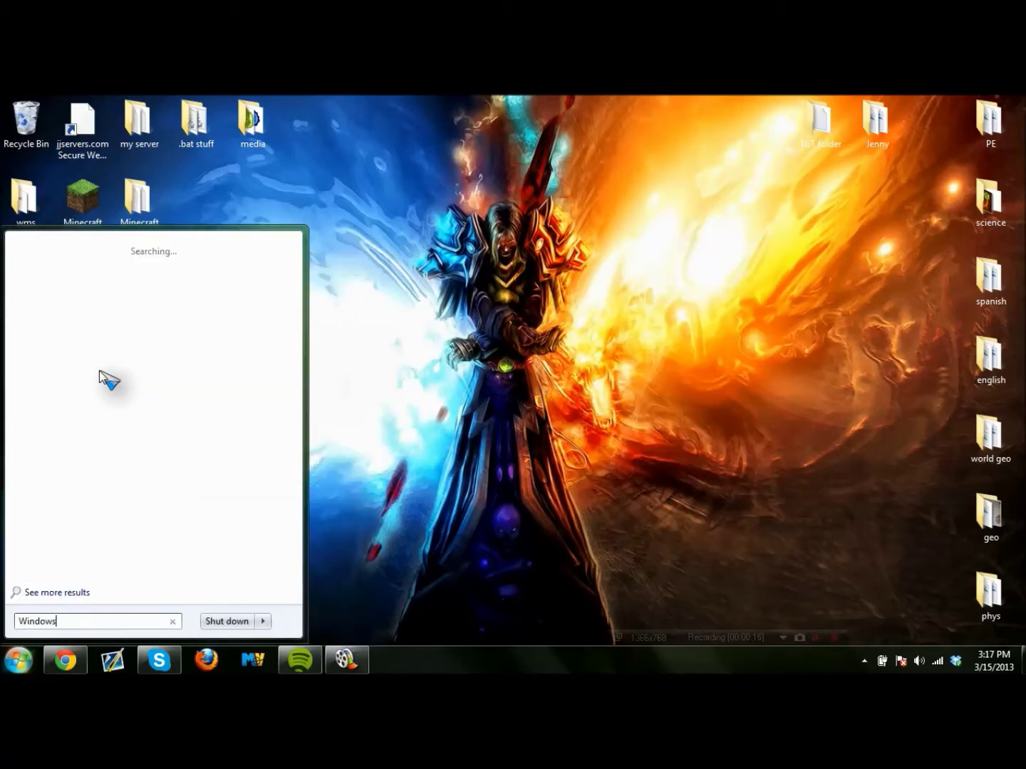
click(19, 662)
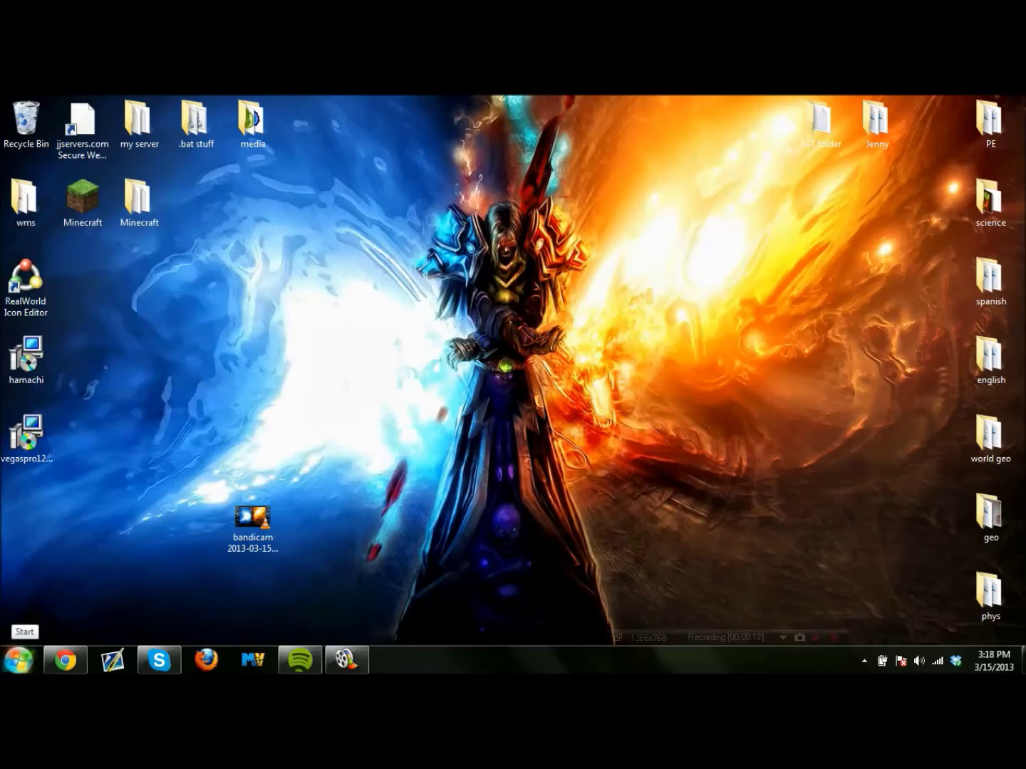
click(20, 660)
click(276, 407)
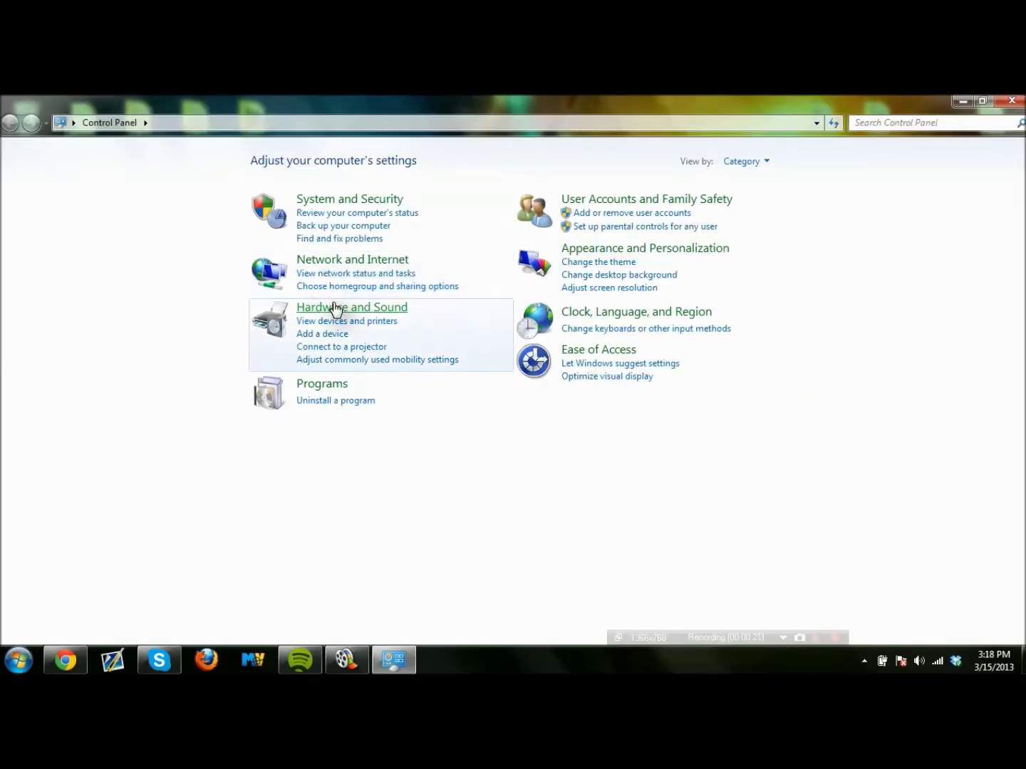
Open Windows Firewall from Control Panel's System and Security section.
click(363, 200)
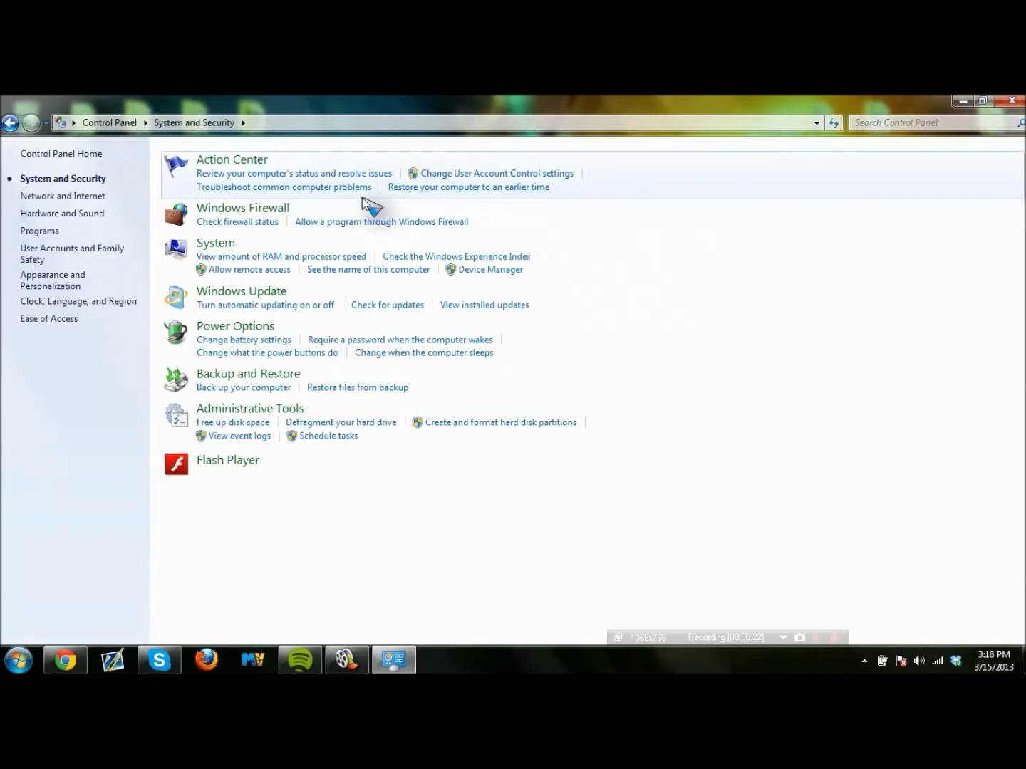
click(246, 210)
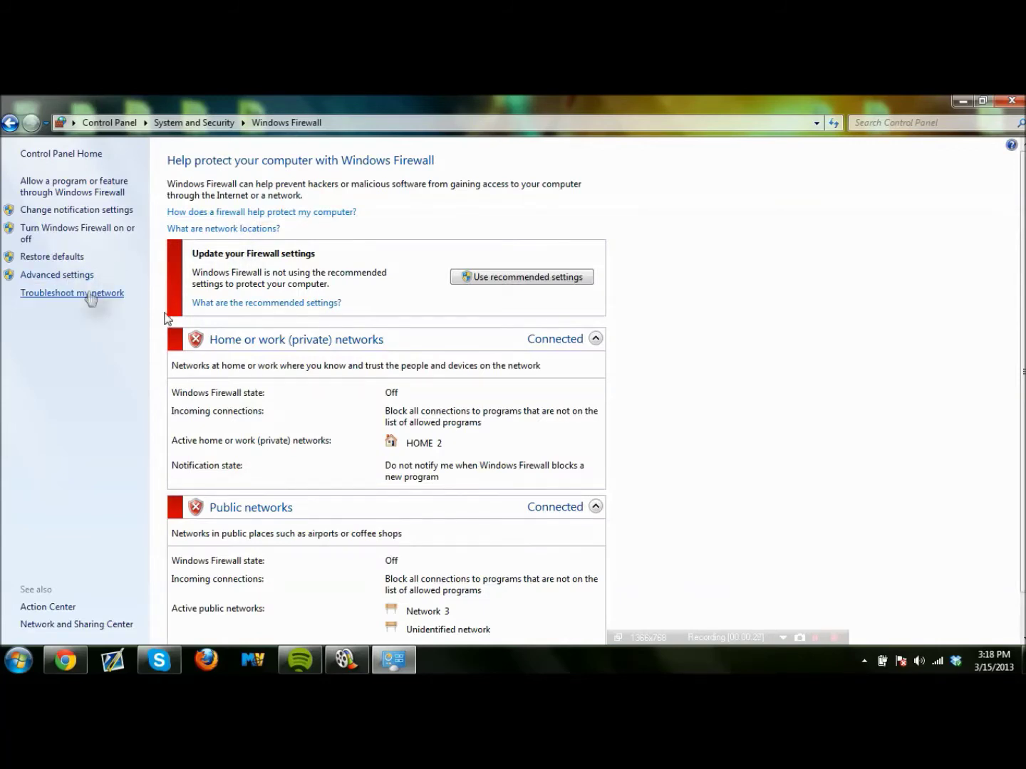
scroll(339, 359, down, 1)
scroll(339, 358, up, 1)
Open the advanced firewall settings and close the two duplicate firewall windows.
click(75, 281)
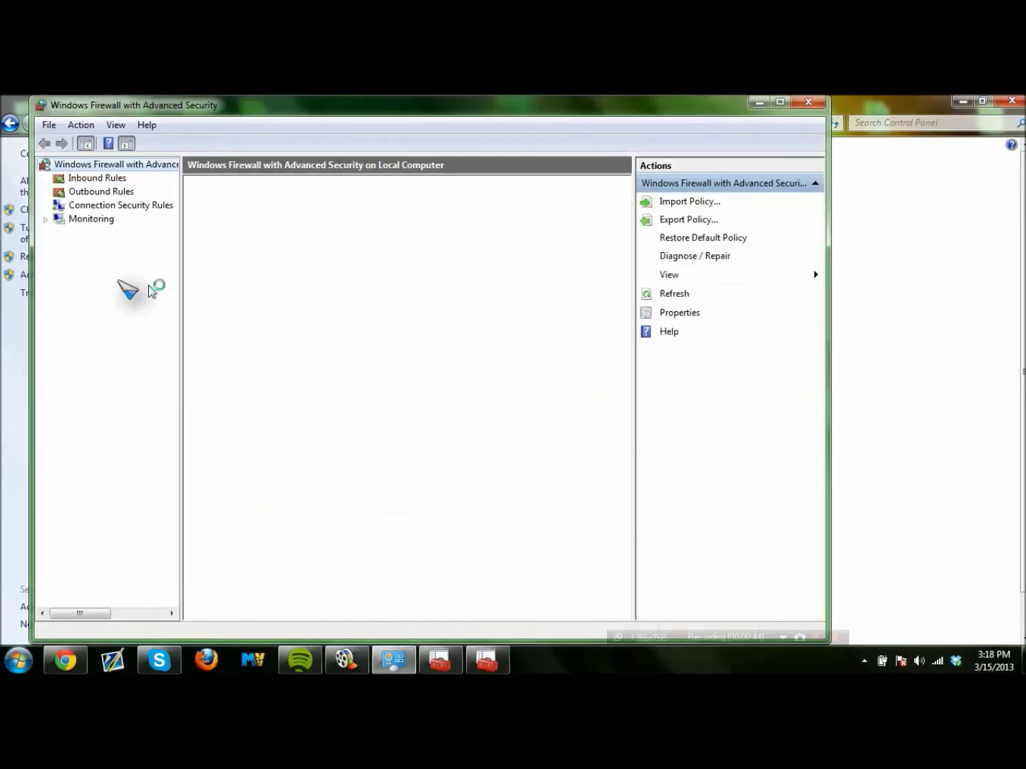
right_click(473, 666)
click(474, 630)
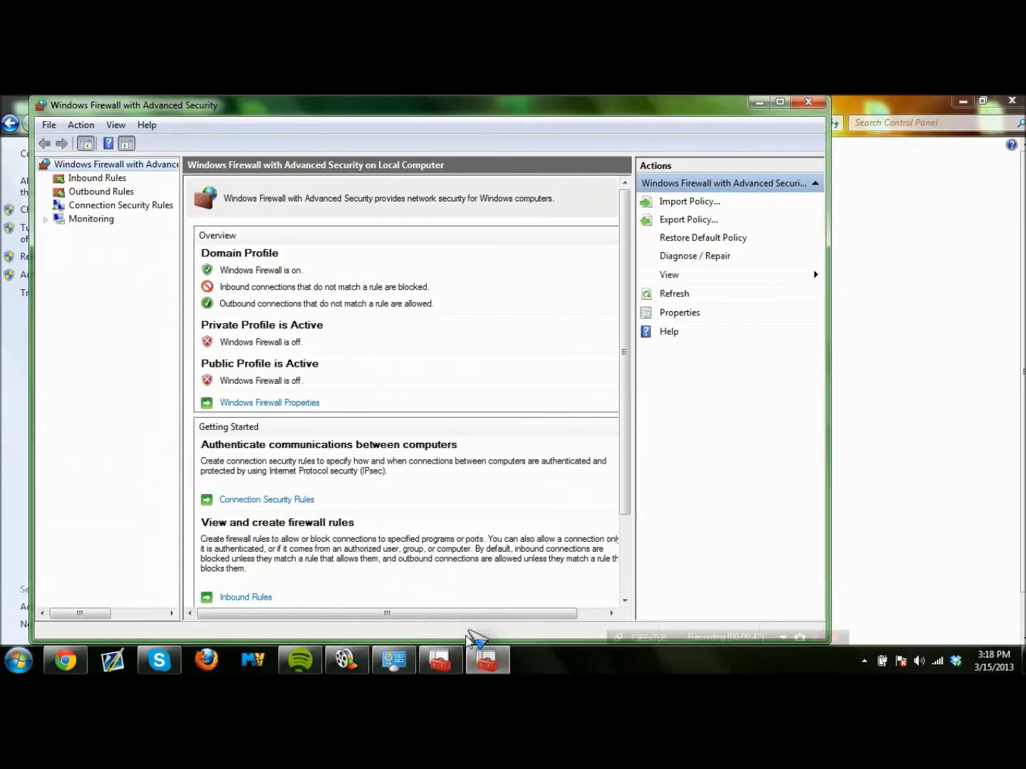
right_click(482, 650)
click(473, 627)
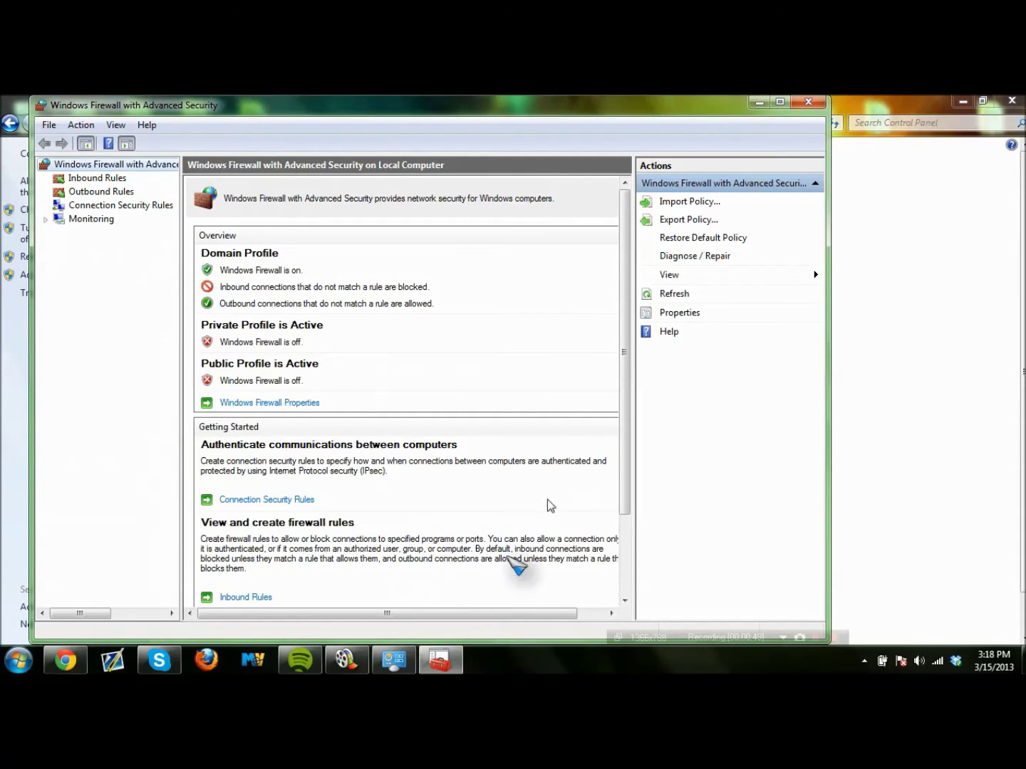
Create a port-based inbound TCP rule named 'Minecraft1' for all profiles.
click(114, 178)
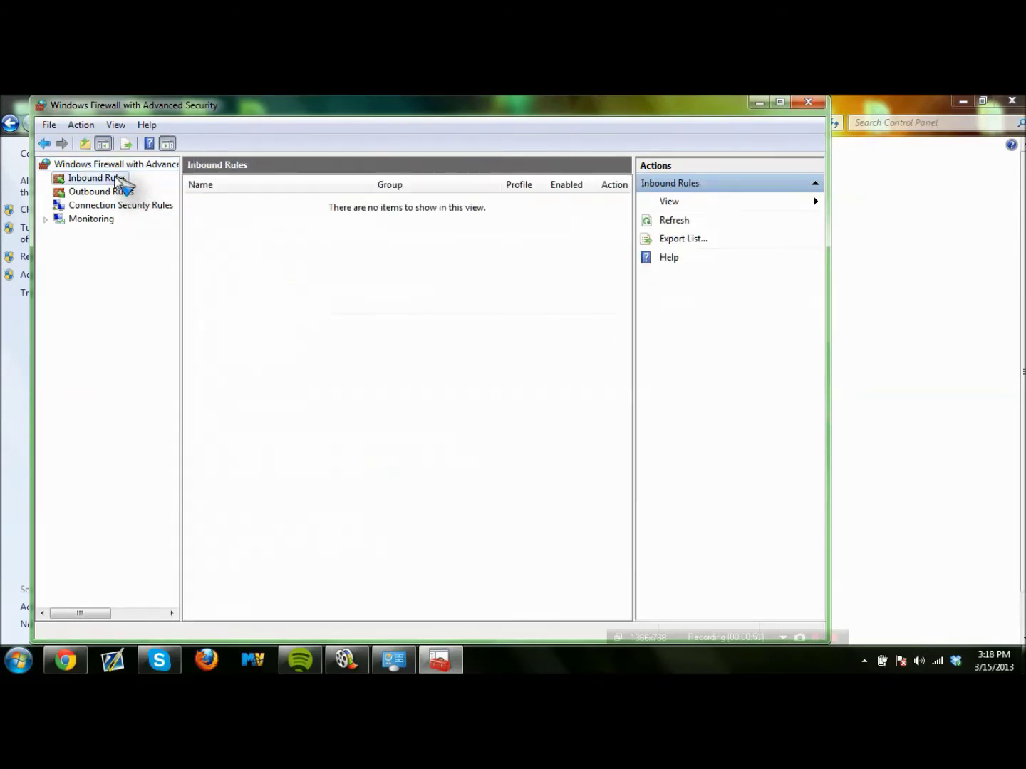
click(692, 201)
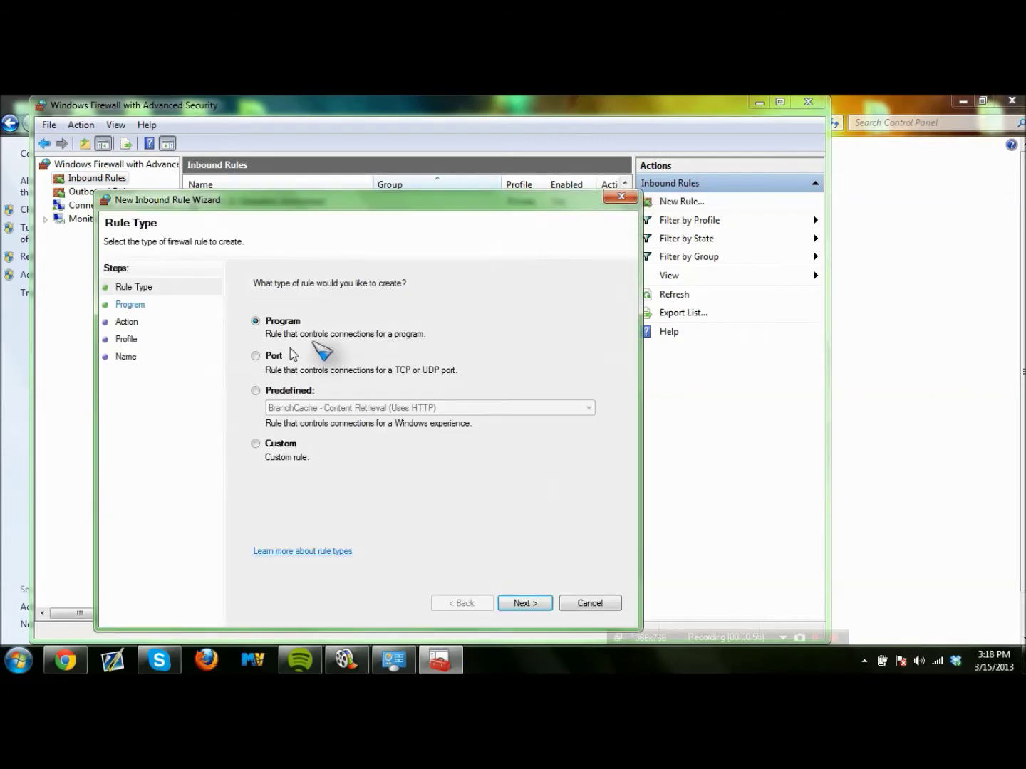
click(270, 356)
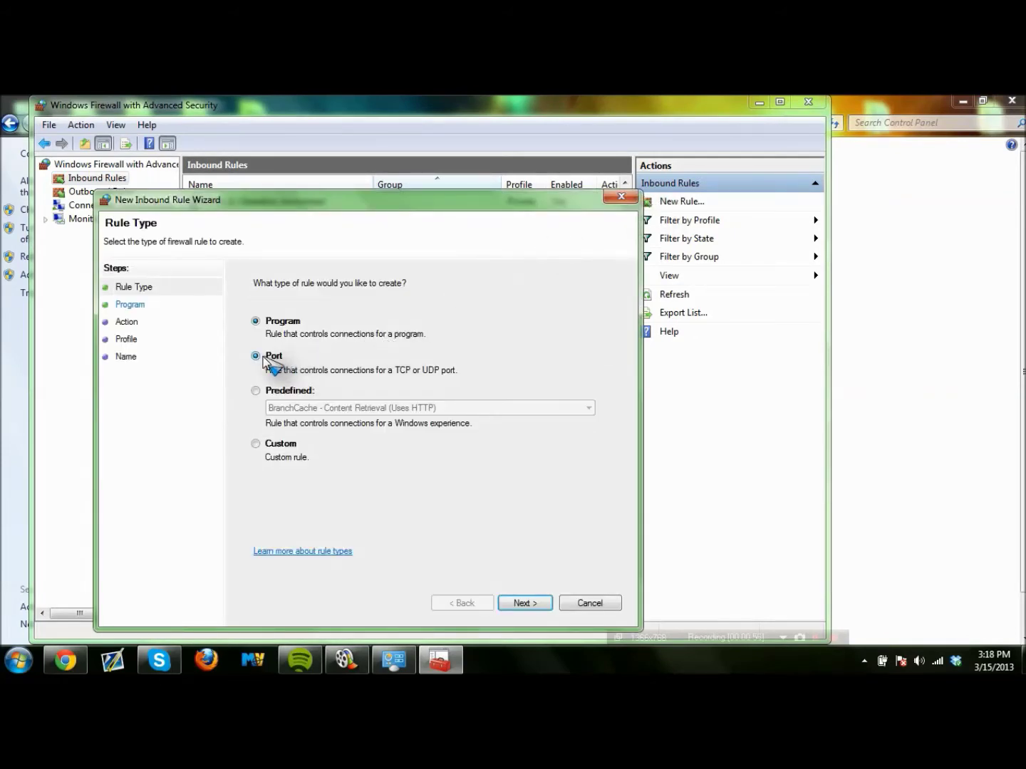
click(527, 603)
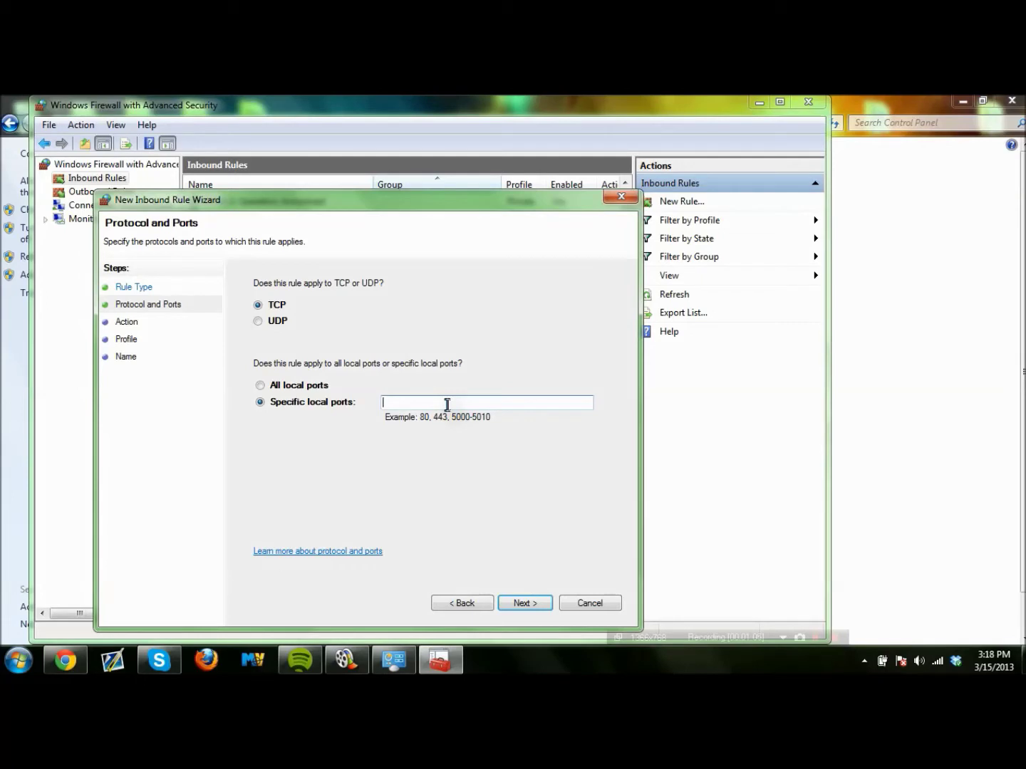
click(516, 602)
click(525, 602)
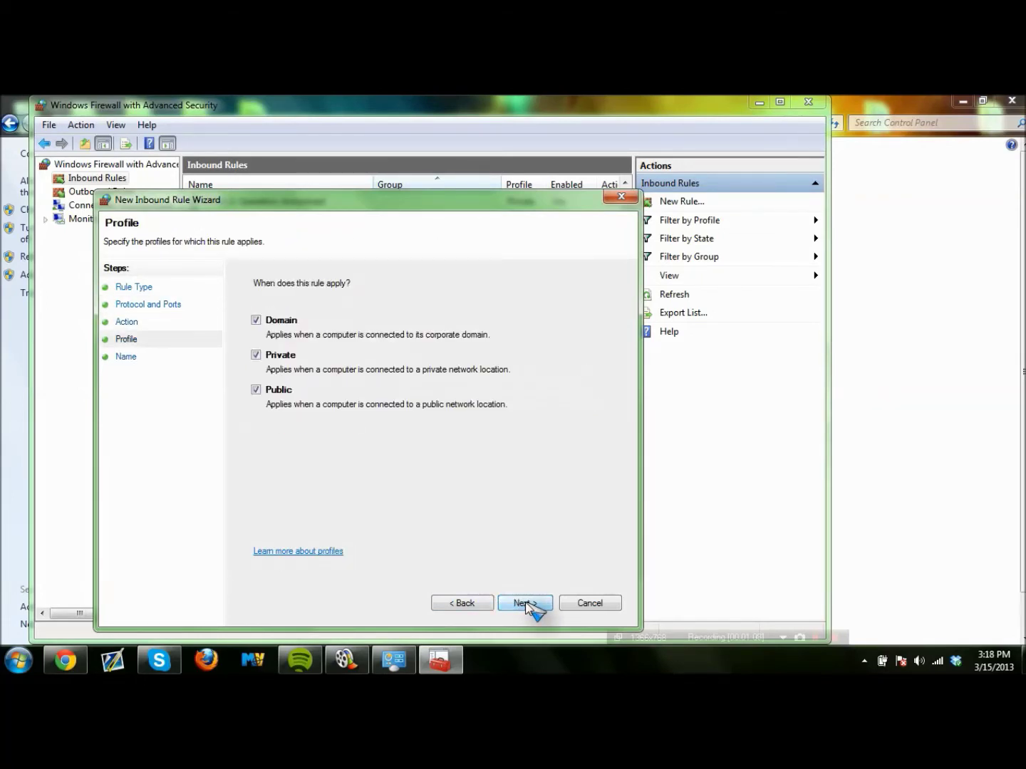
click(525, 602)
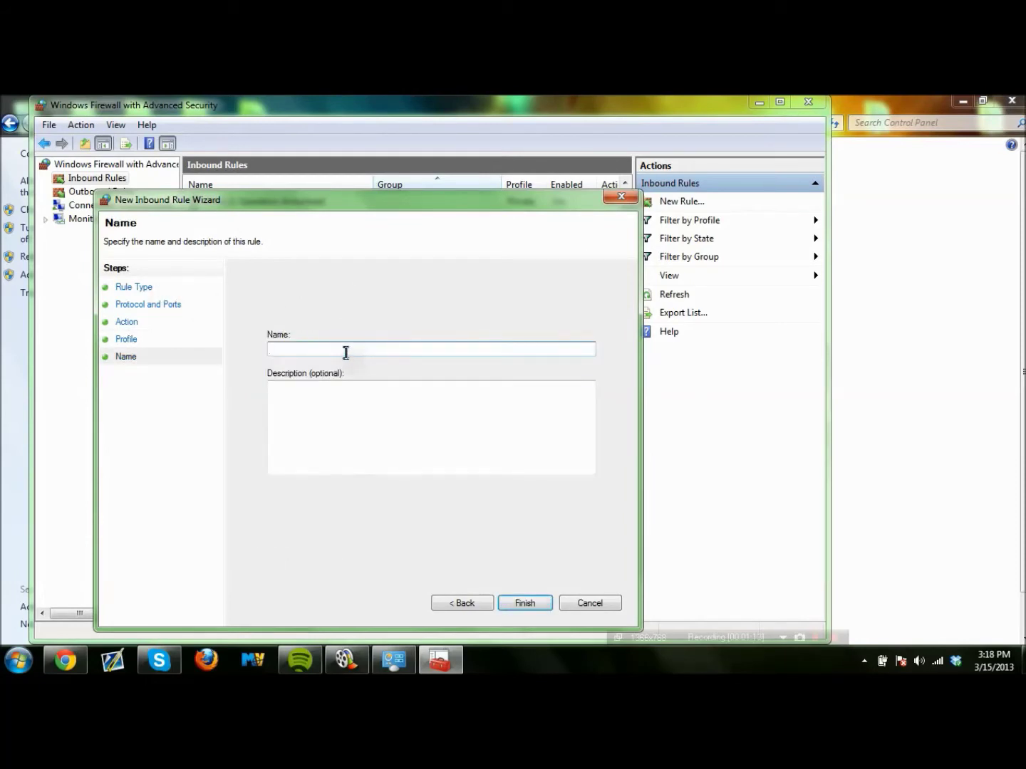
text(Minecraft1)
click(534, 604)
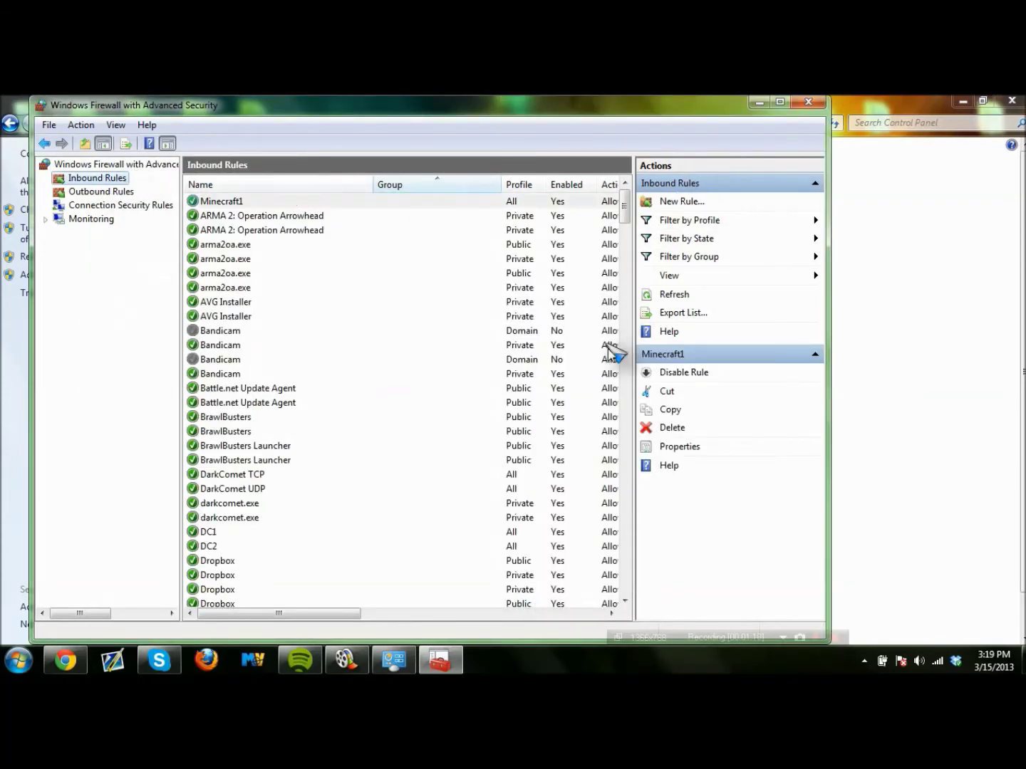
click(681, 202)
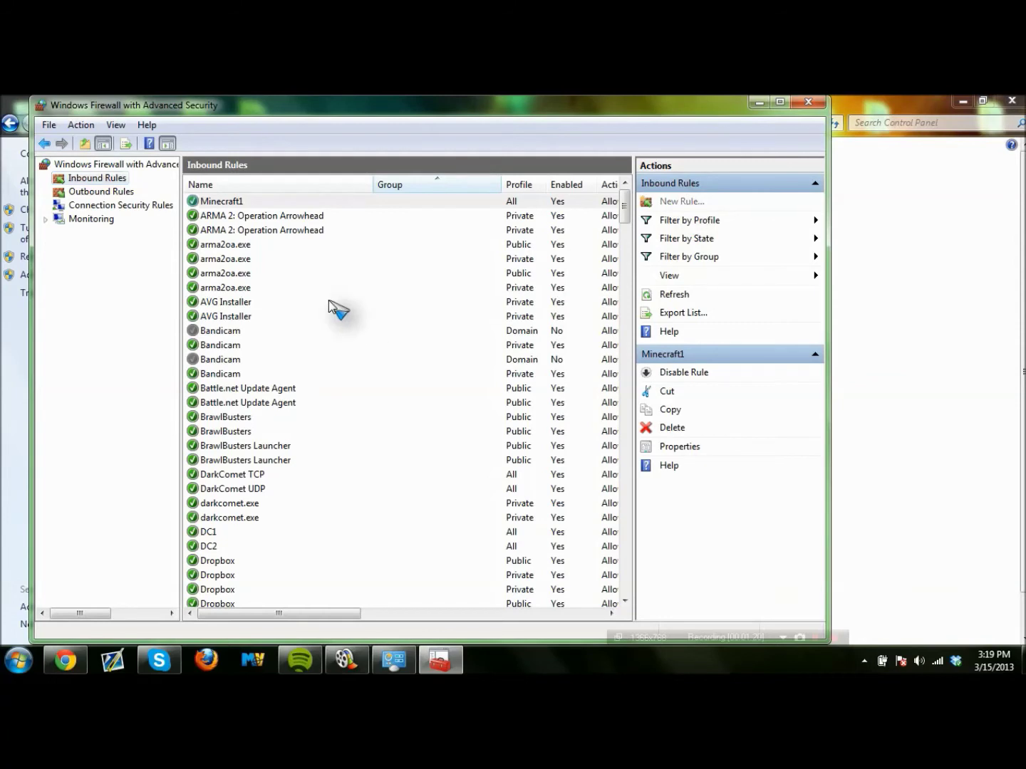
Add inbound rule 'Minecraft2' allowing UDP port 25565 on all profiles.
click(279, 376)
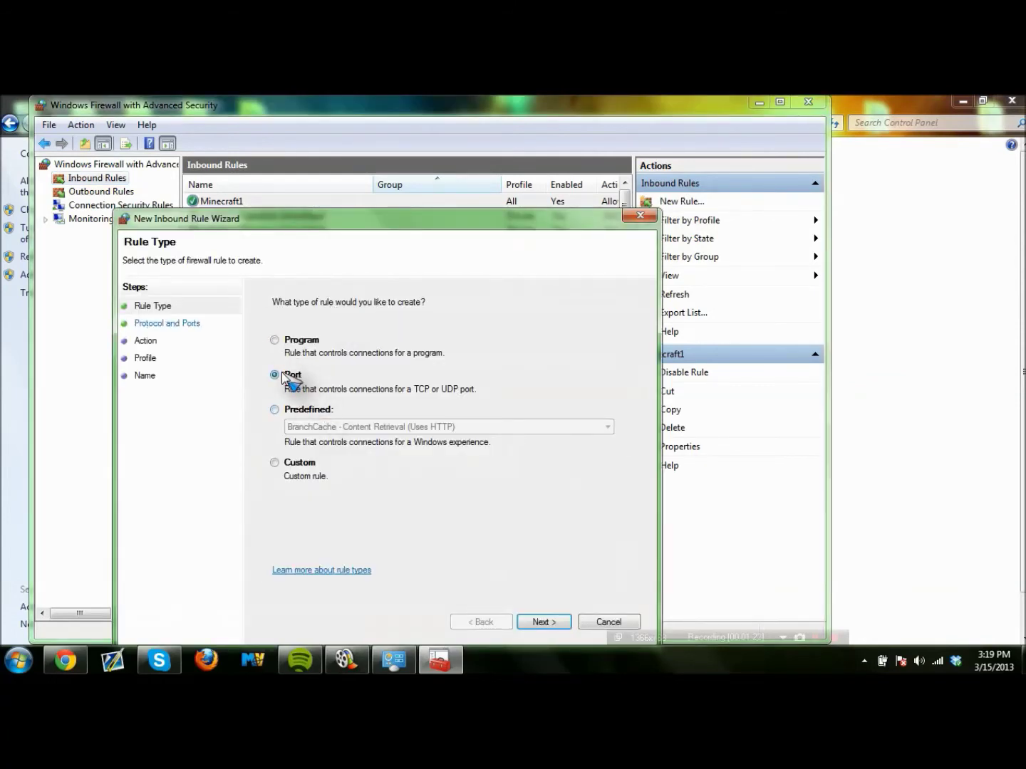
click(560, 622)
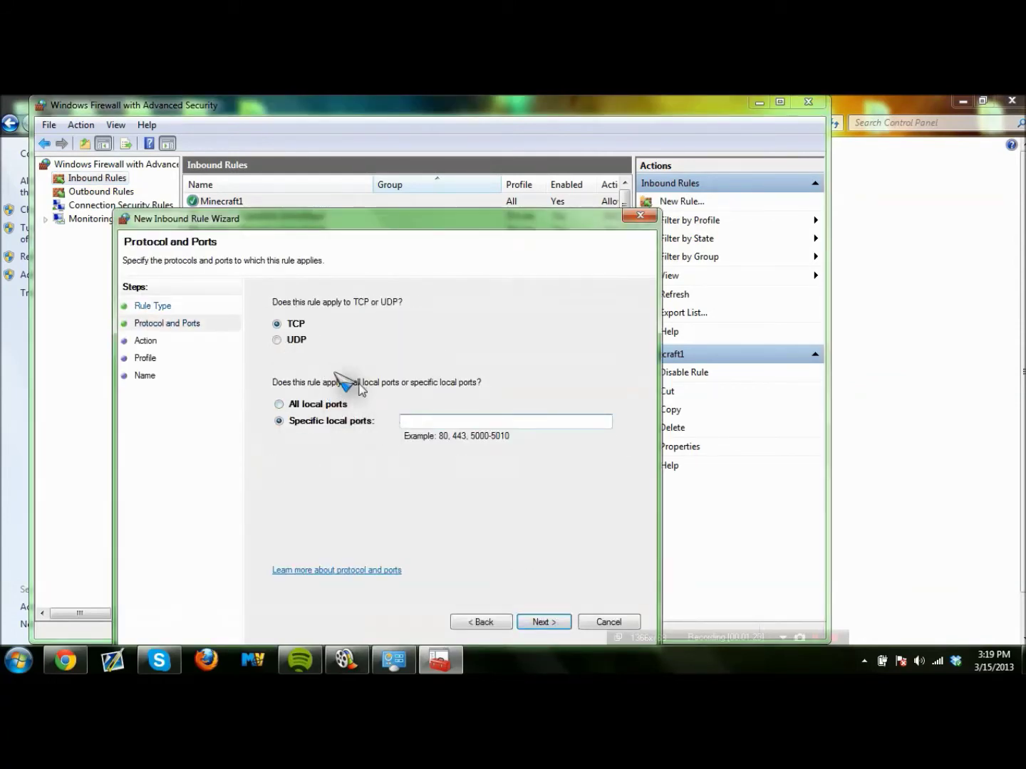
click(277, 342)
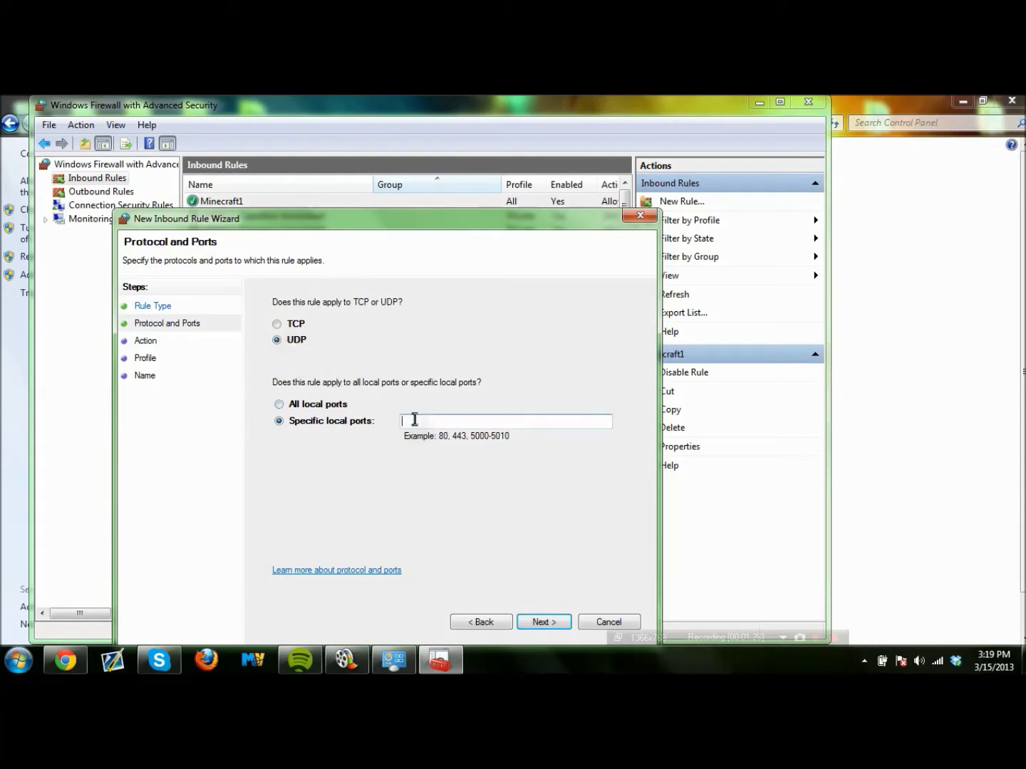
text(25565)
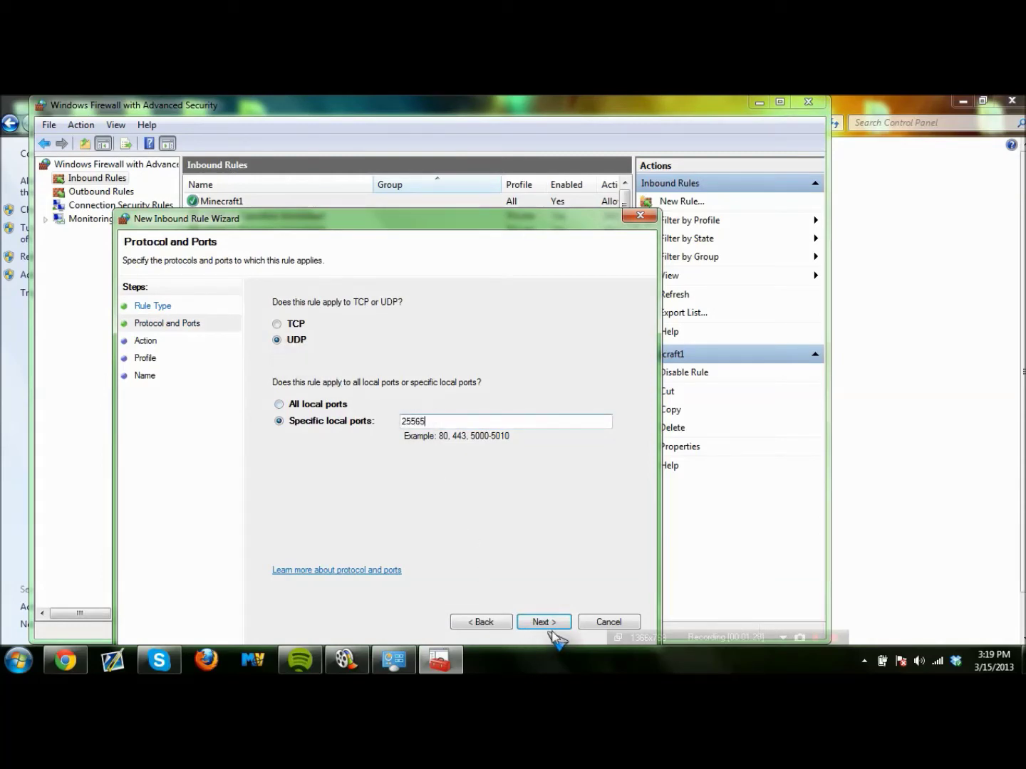
click(548, 623)
click(544, 622)
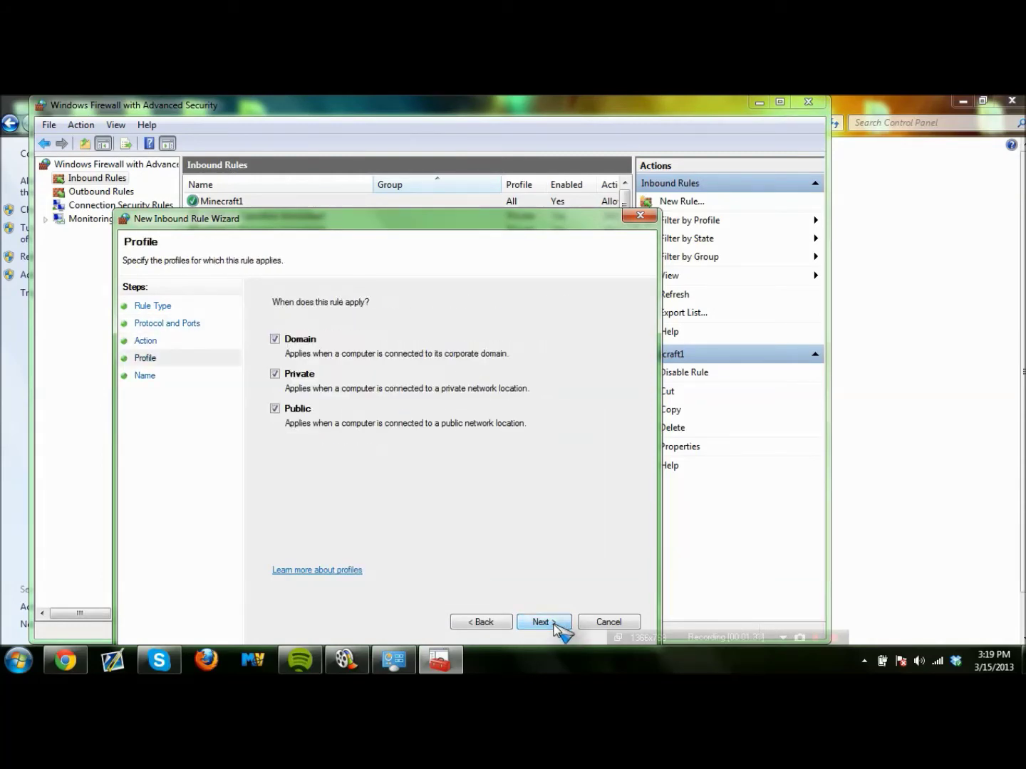
click(542, 622)
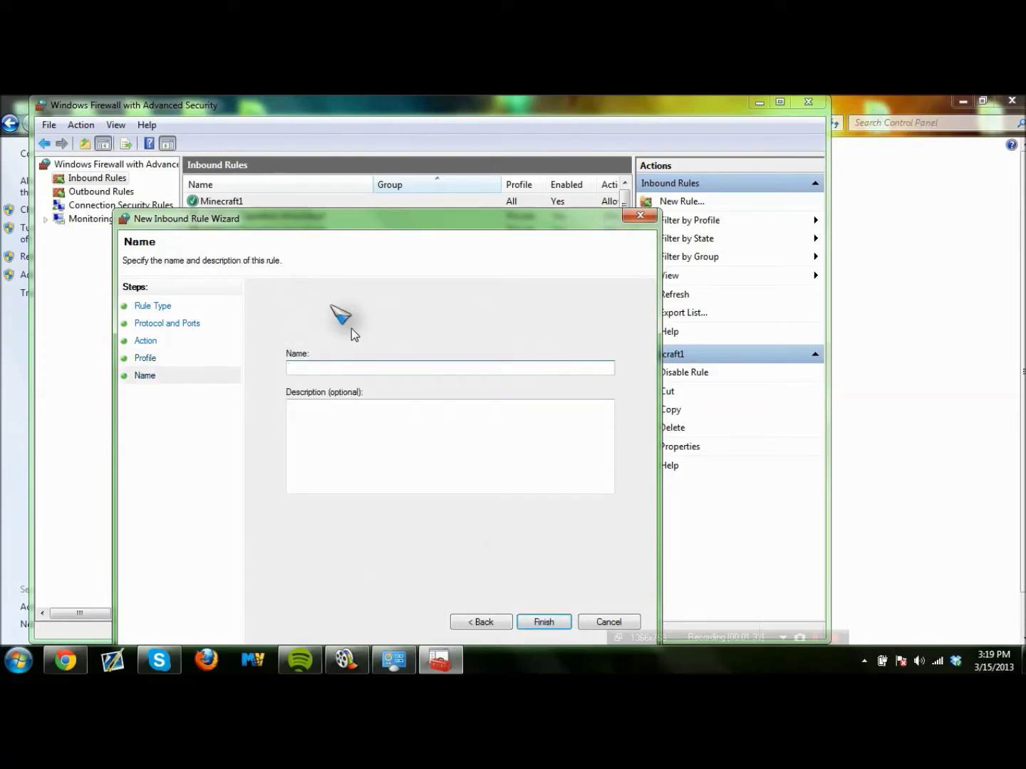
text(Minecraft2)
click(544, 622)
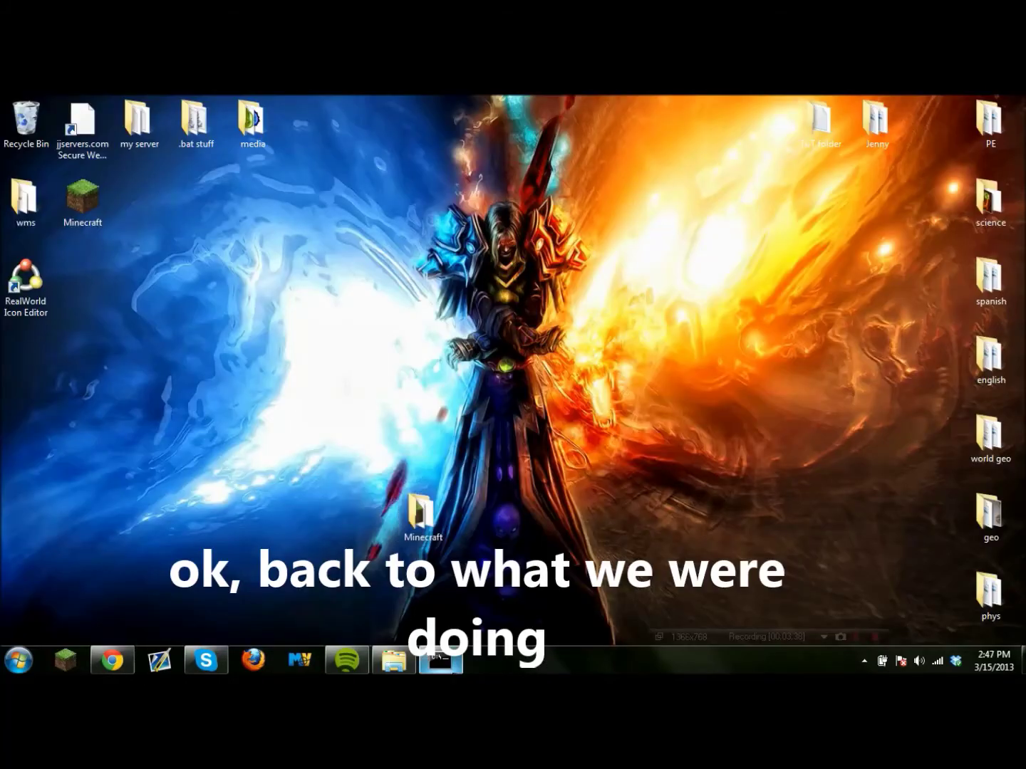
right_click(435, 658)
Close the firewall and run Minecraft_Server (4) from the desktop Minecraft folder, allowing it past the security warning.
click(456, 624)
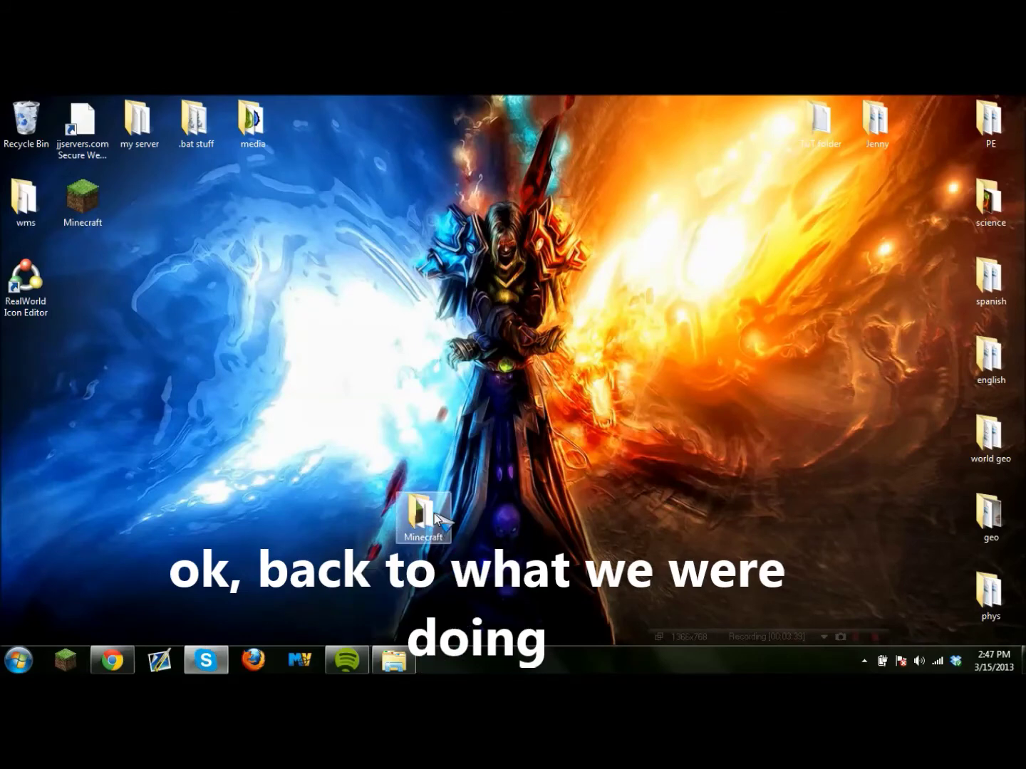
double_click(421, 513)
double_click(386, 286)
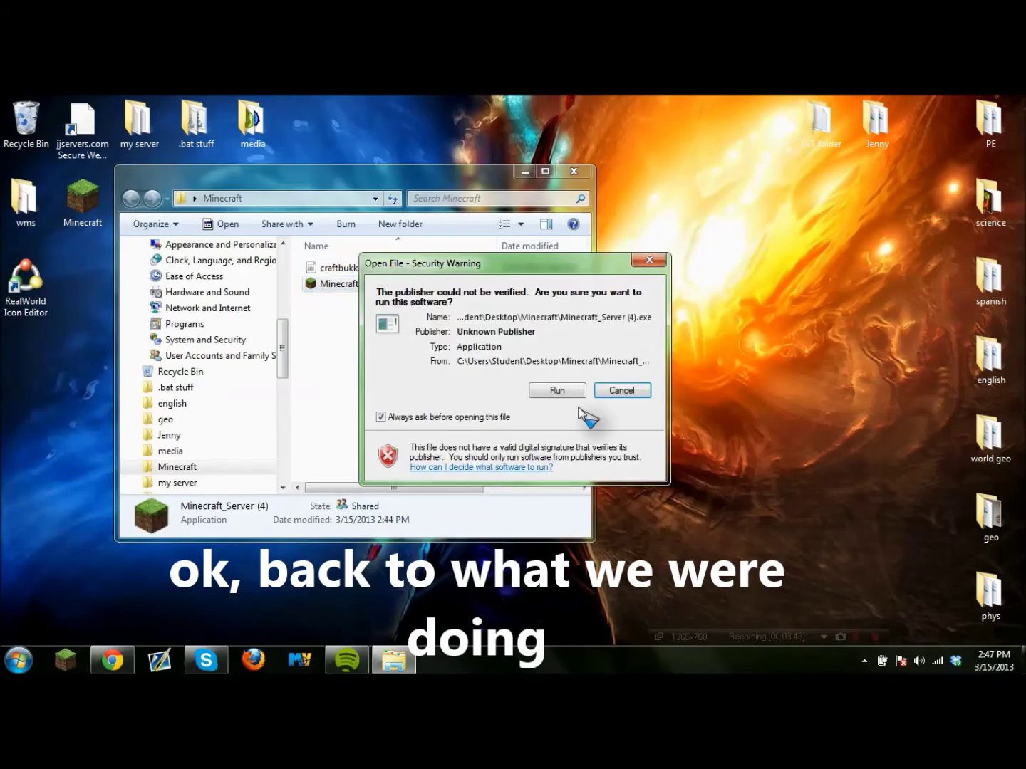
click(559, 391)
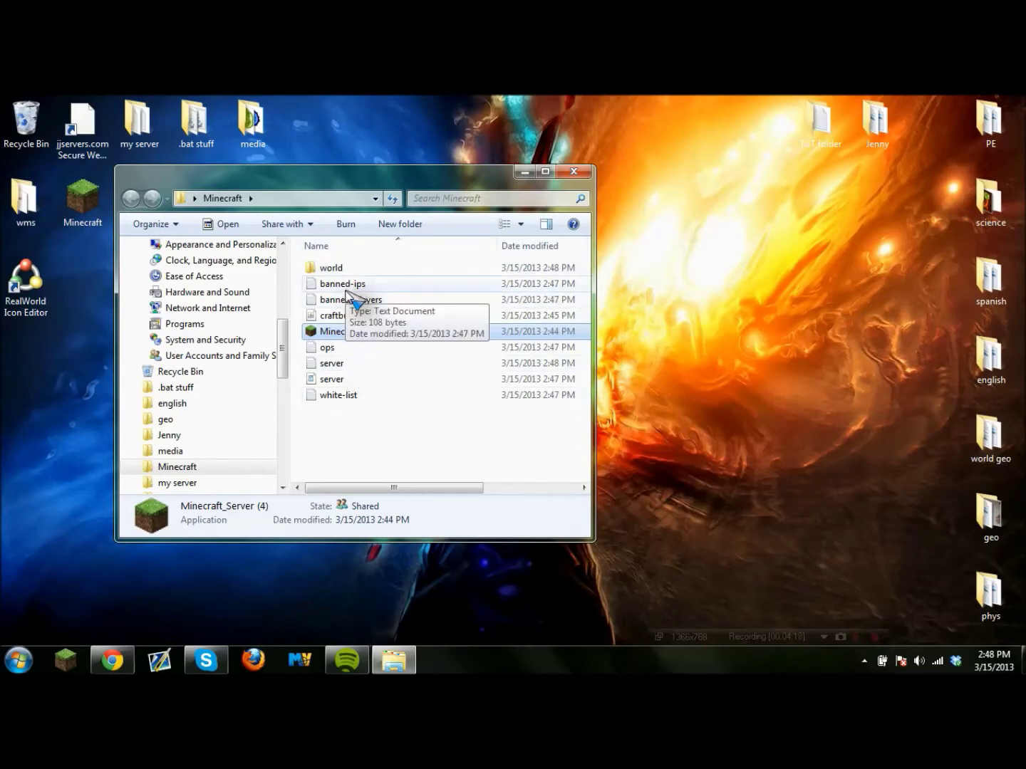
Clear the file selection and browse Task Manager's Processes list of 69 running processes.
click(415, 453)
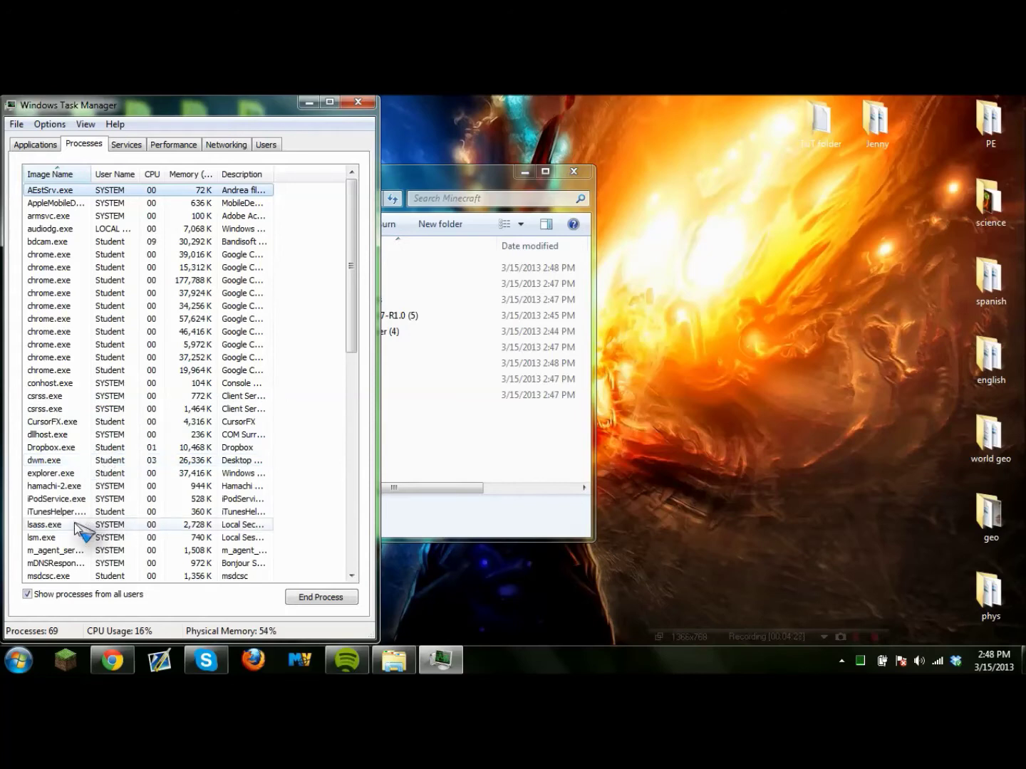
scroll(80, 498, down, 1)
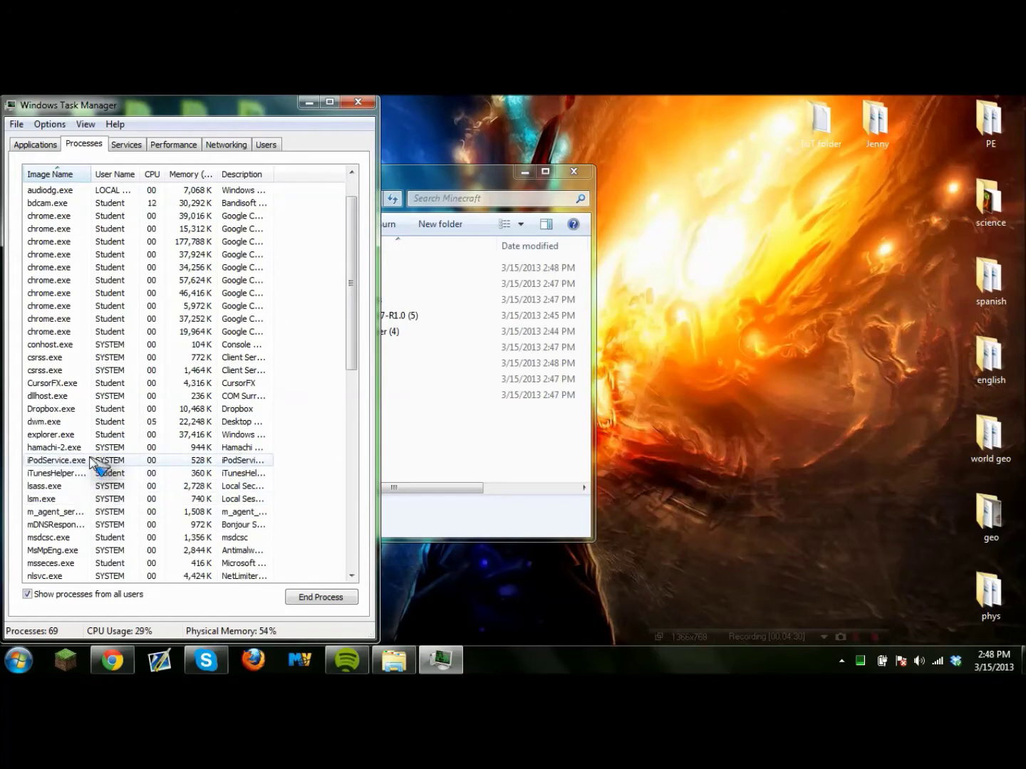
scroll(288, 368, up, 1)
scroll(291, 384, down, 2)
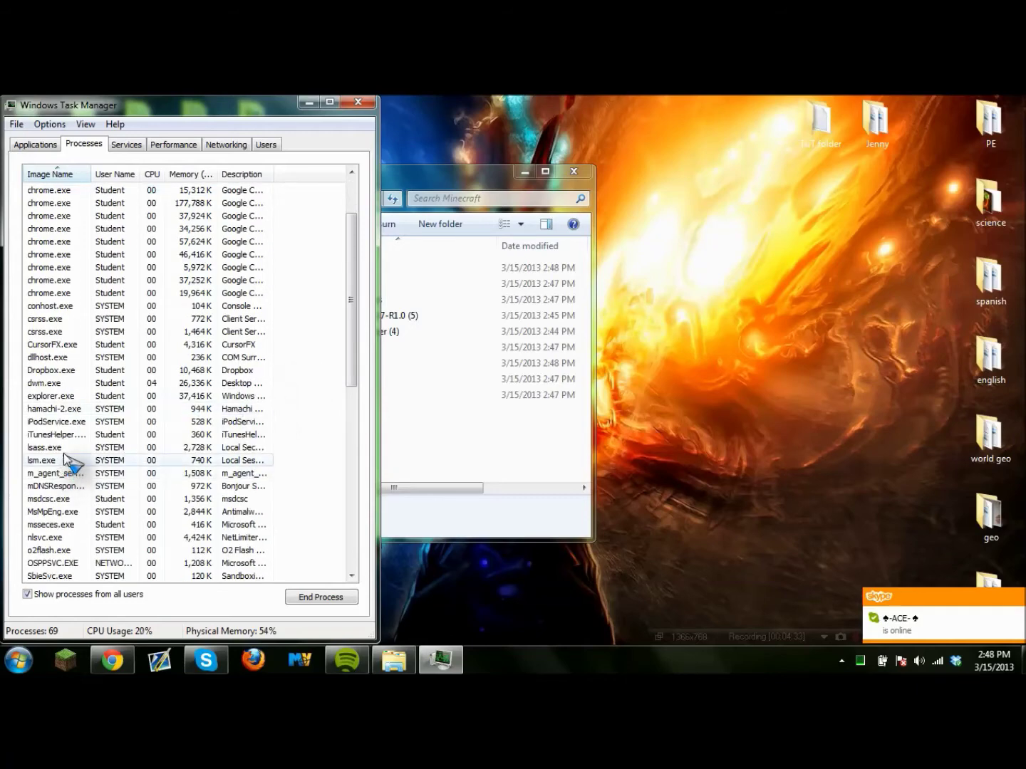
scroll(66, 441, down, 3)
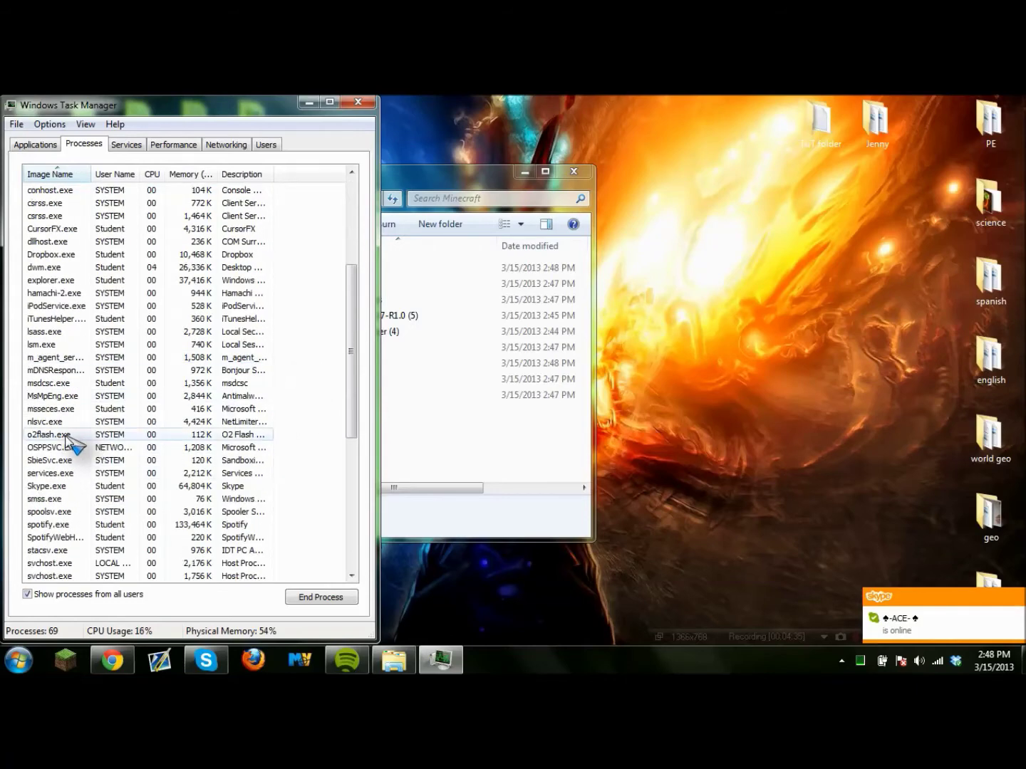
scroll(67, 436, down, 8)
scroll(86, 459, up, 5)
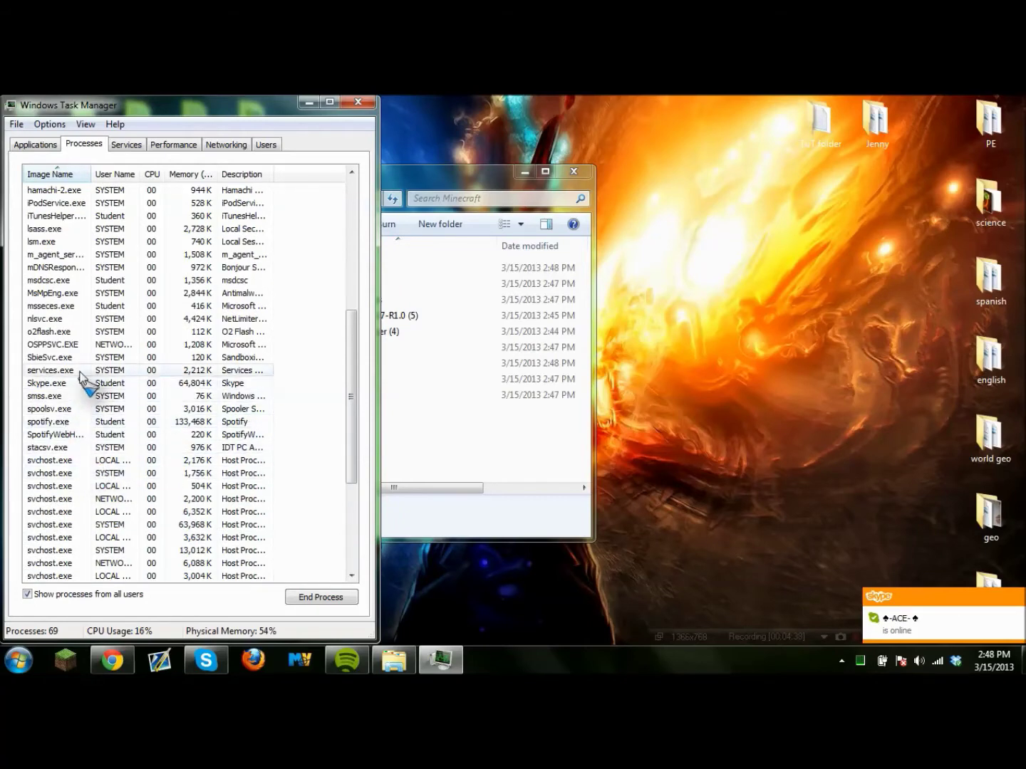
scroll(72, 405, up, 1)
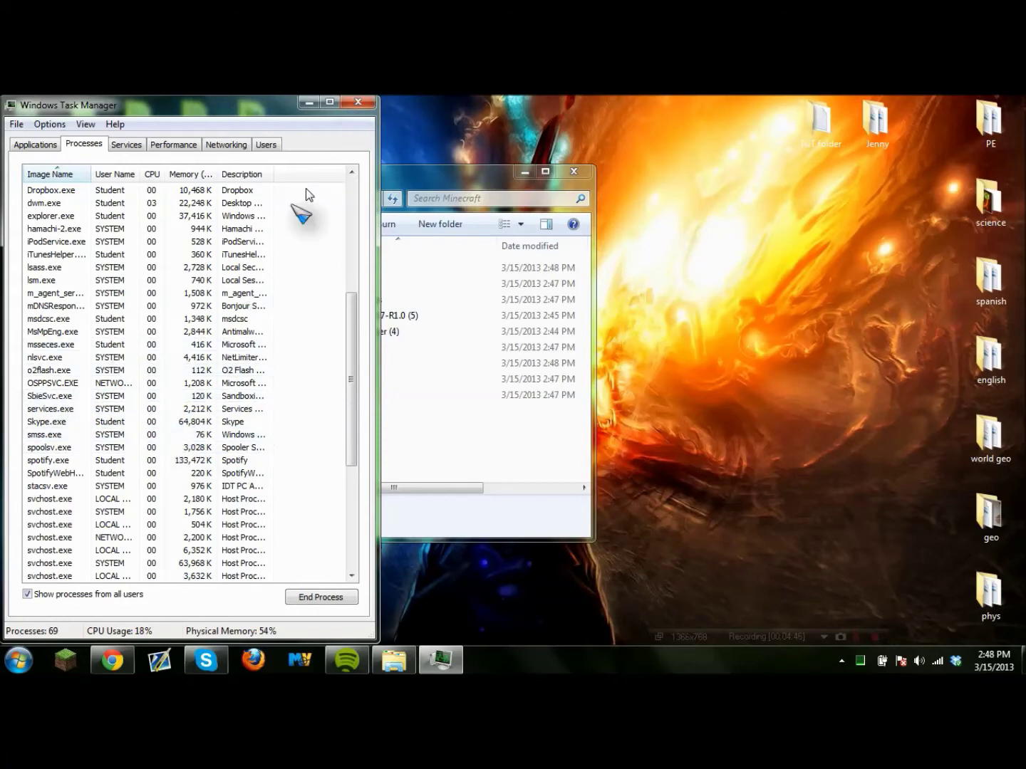
Launch craftbukkit-1.4.7-R1.0 (5) and Minecraft_Server (4), then close the failing server window.
click(342, 106)
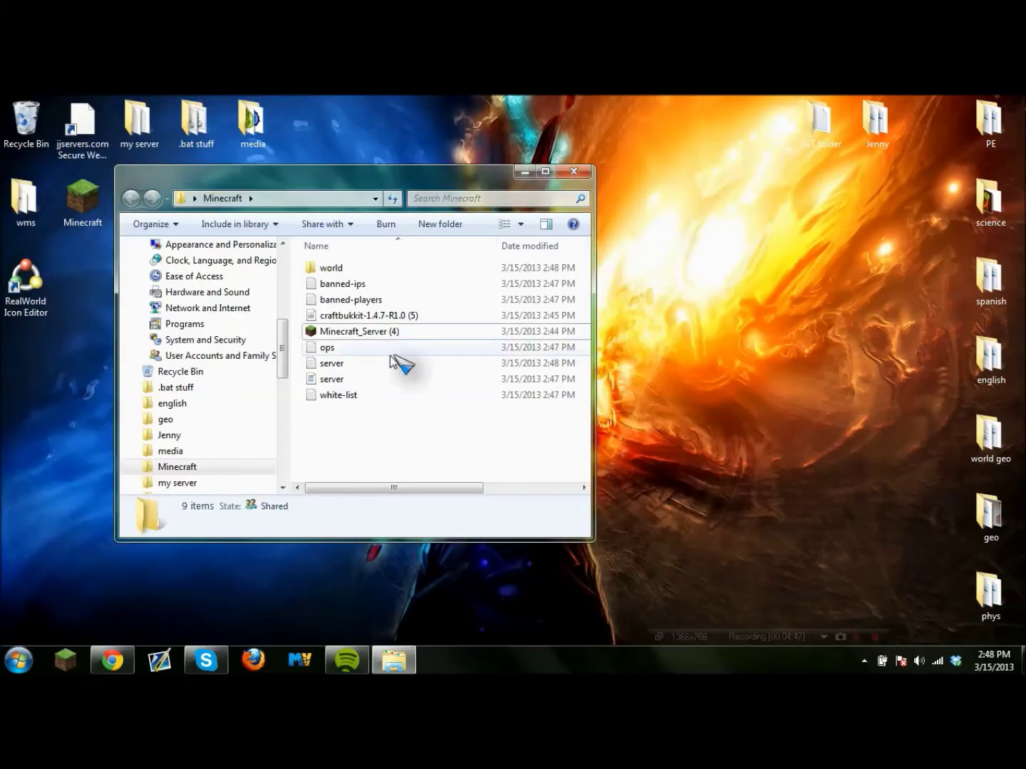
click(358, 317)
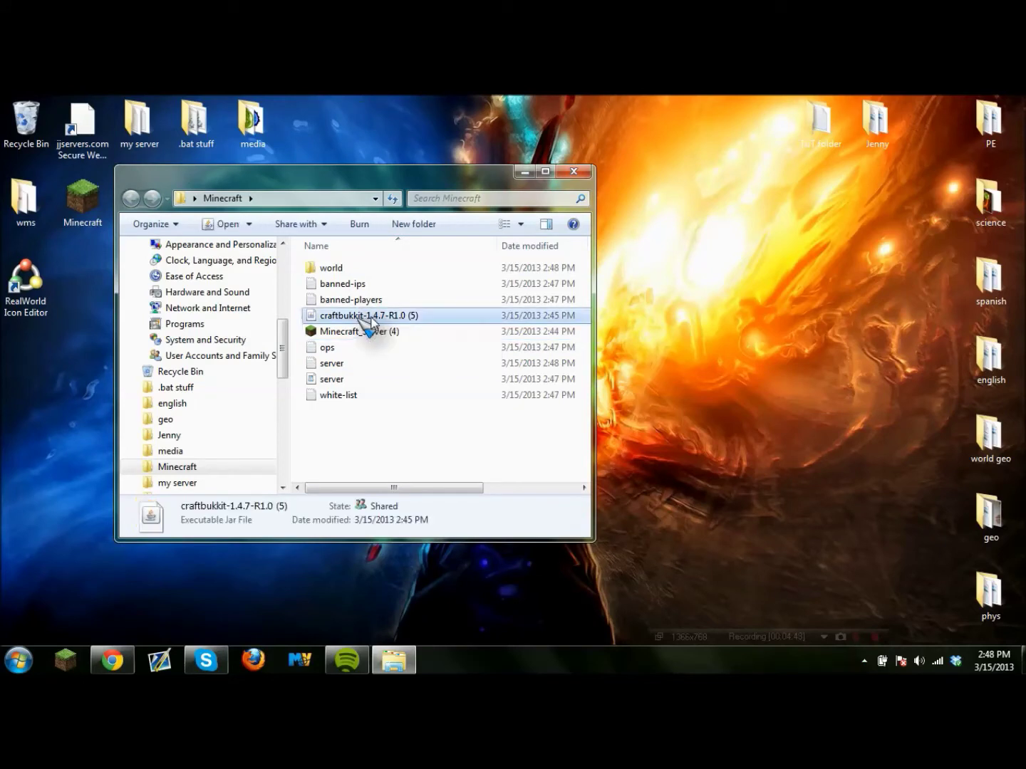
double_click(357, 317)
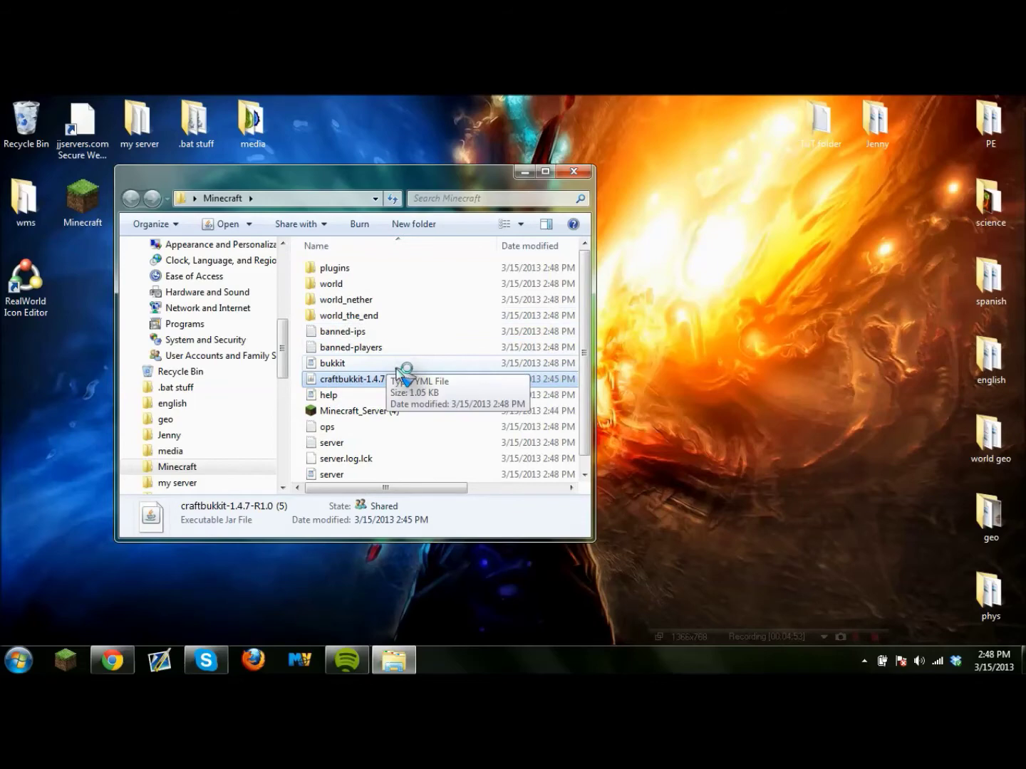
click(545, 171)
double_click(215, 336)
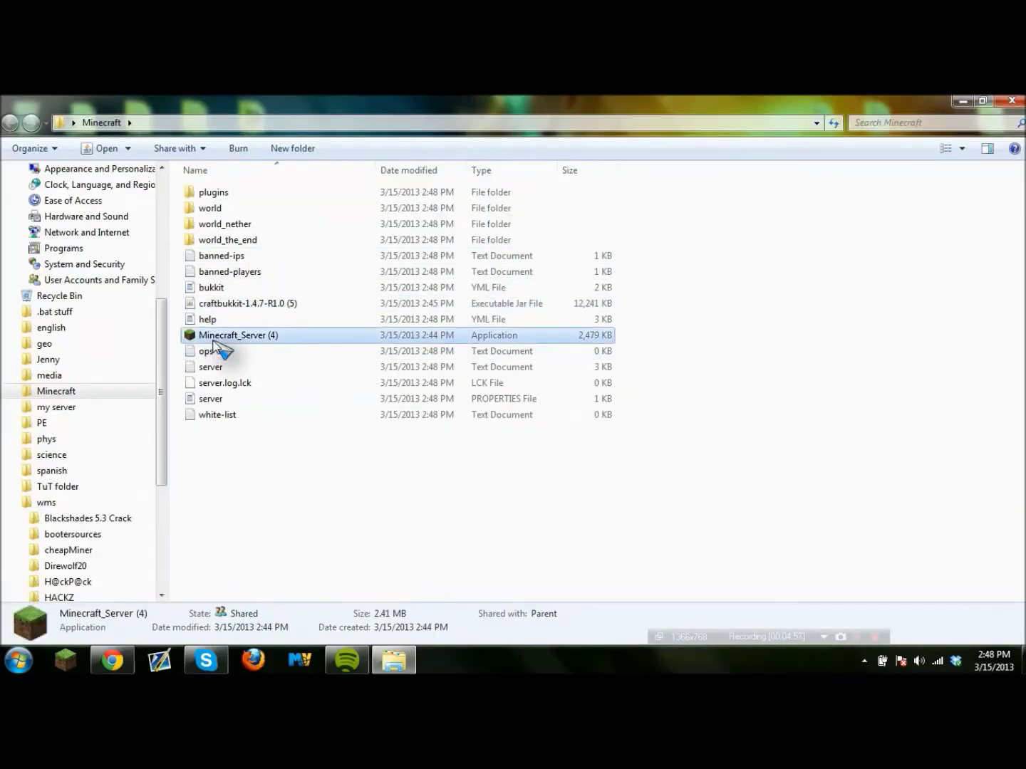
click(545, 392)
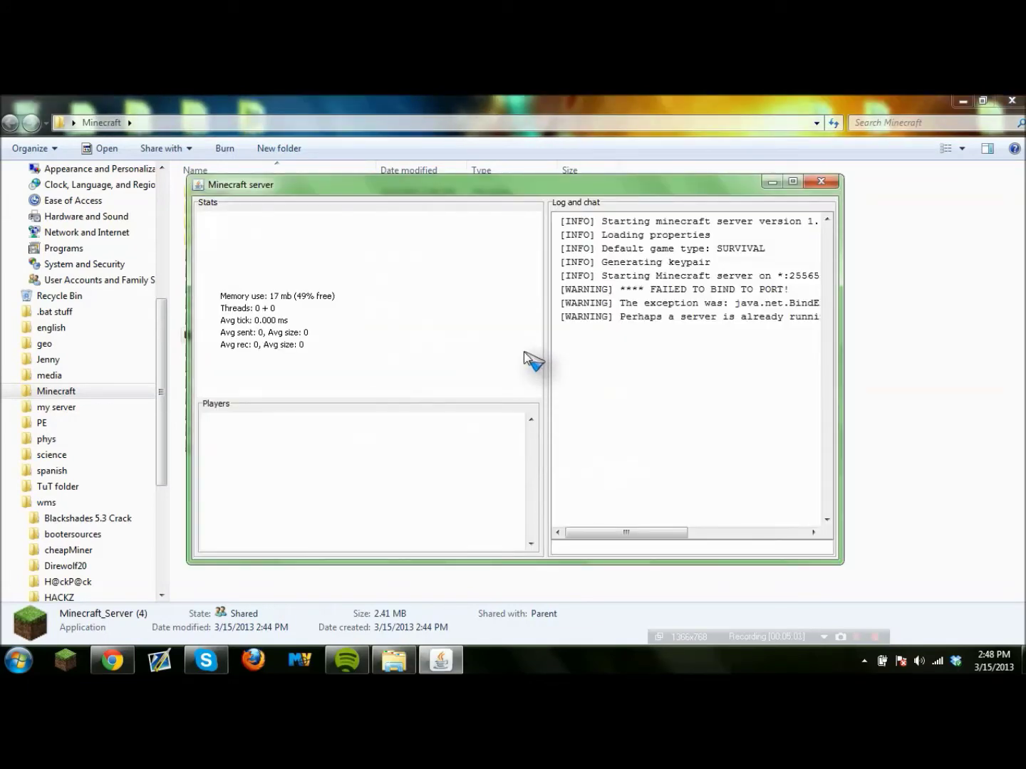
click(821, 183)
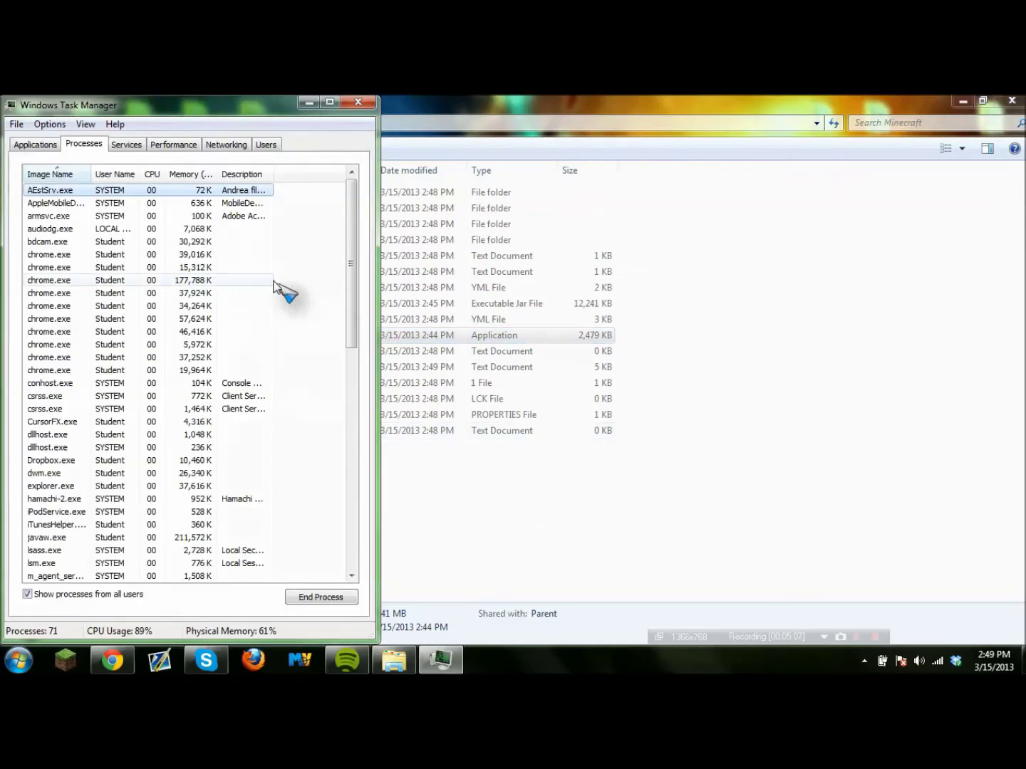
End the javaw.exe process in Task Manager.
scroll(171, 349, down, 1)
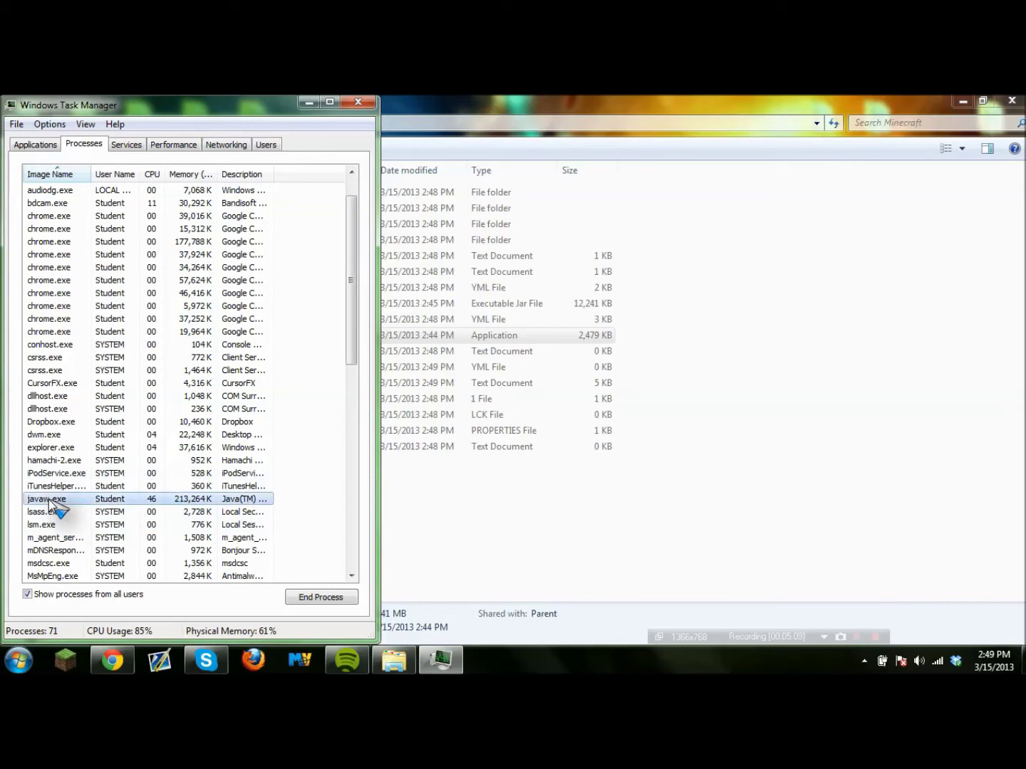
right_click(48, 499)
click(112, 343)
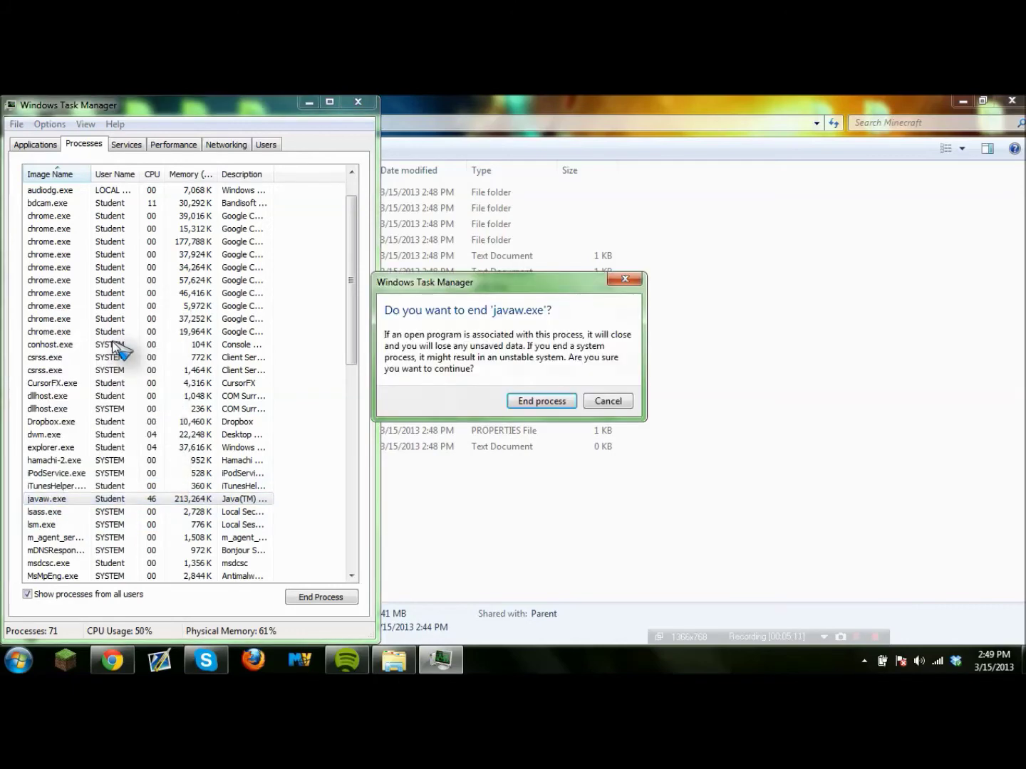
click(535, 403)
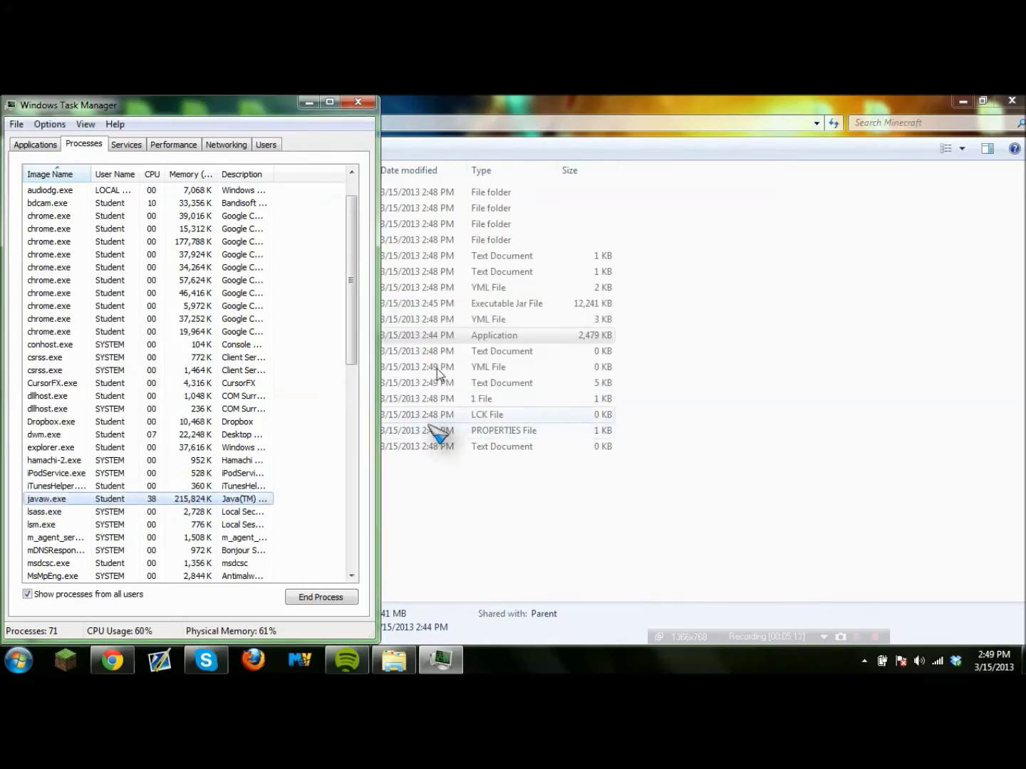
Launch Minecraft_Server (4) until its log reports Done, then close the Minecraft folder window.
click(358, 102)
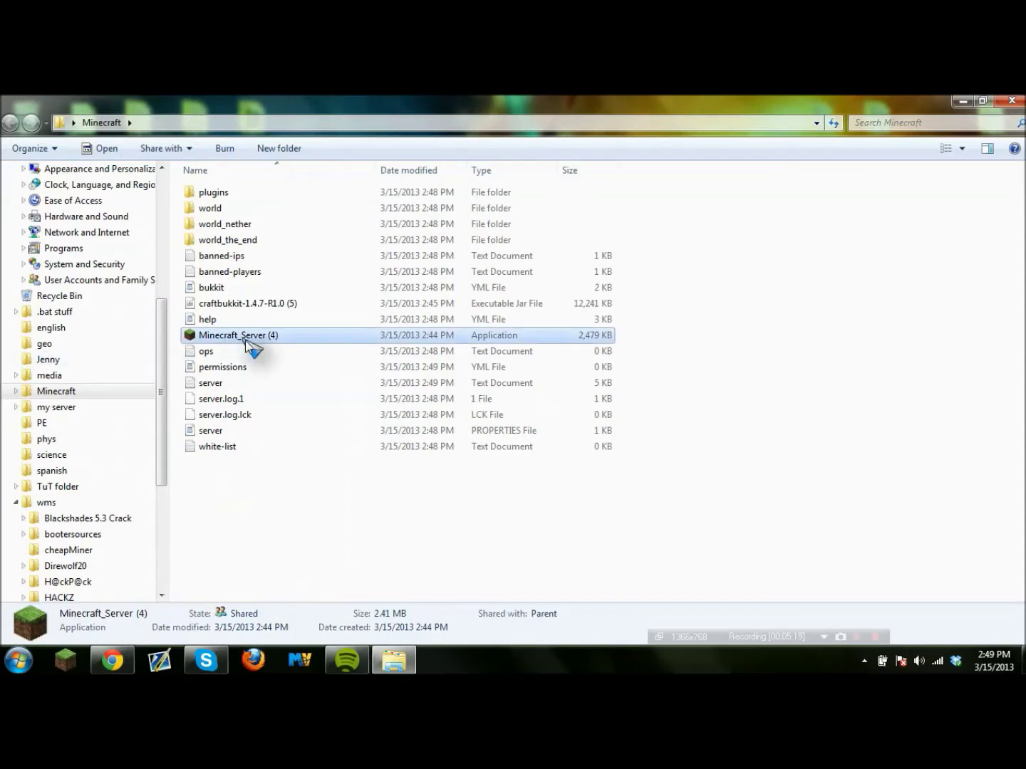
click(241, 339)
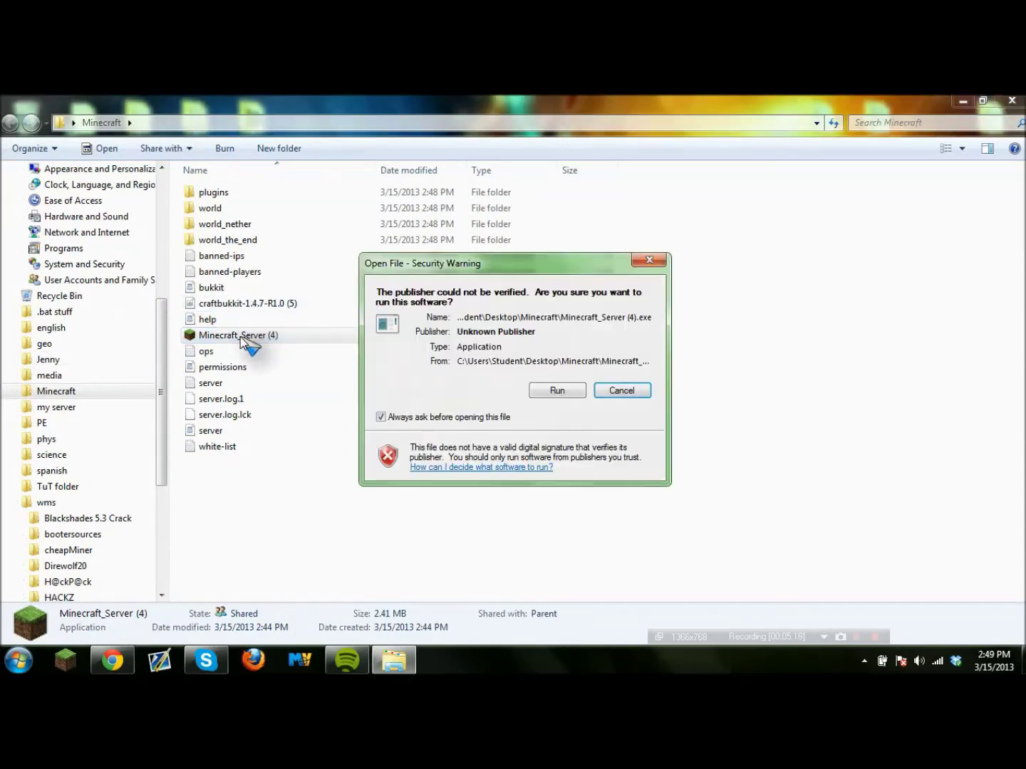
click(619, 391)
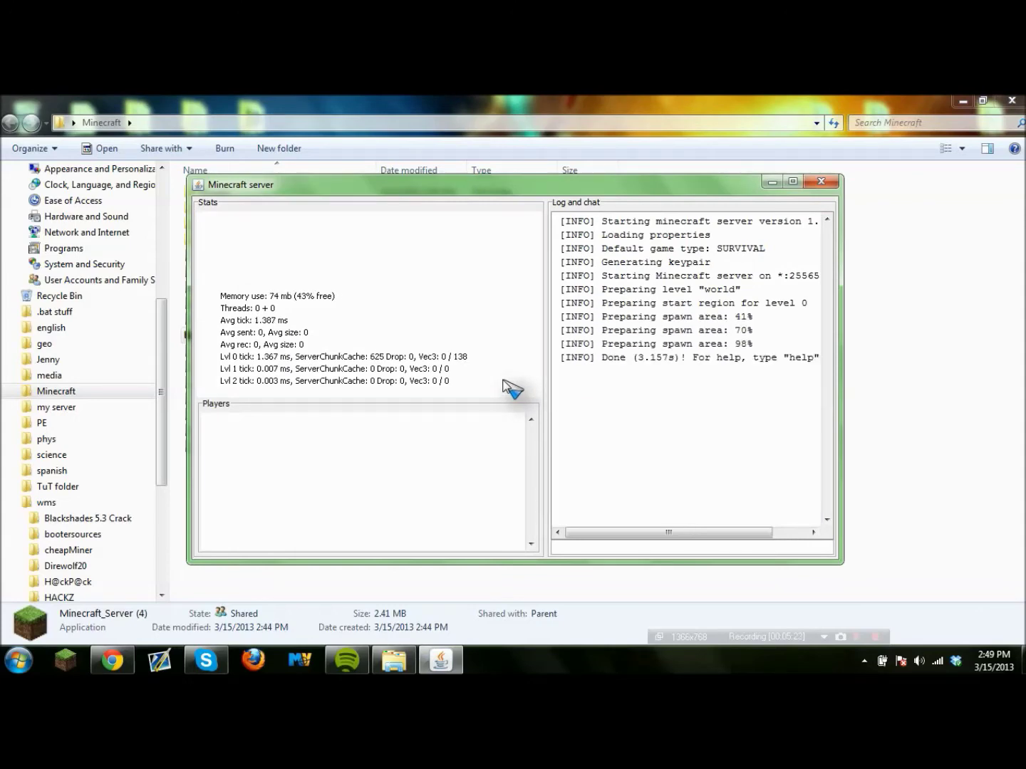
click(1011, 100)
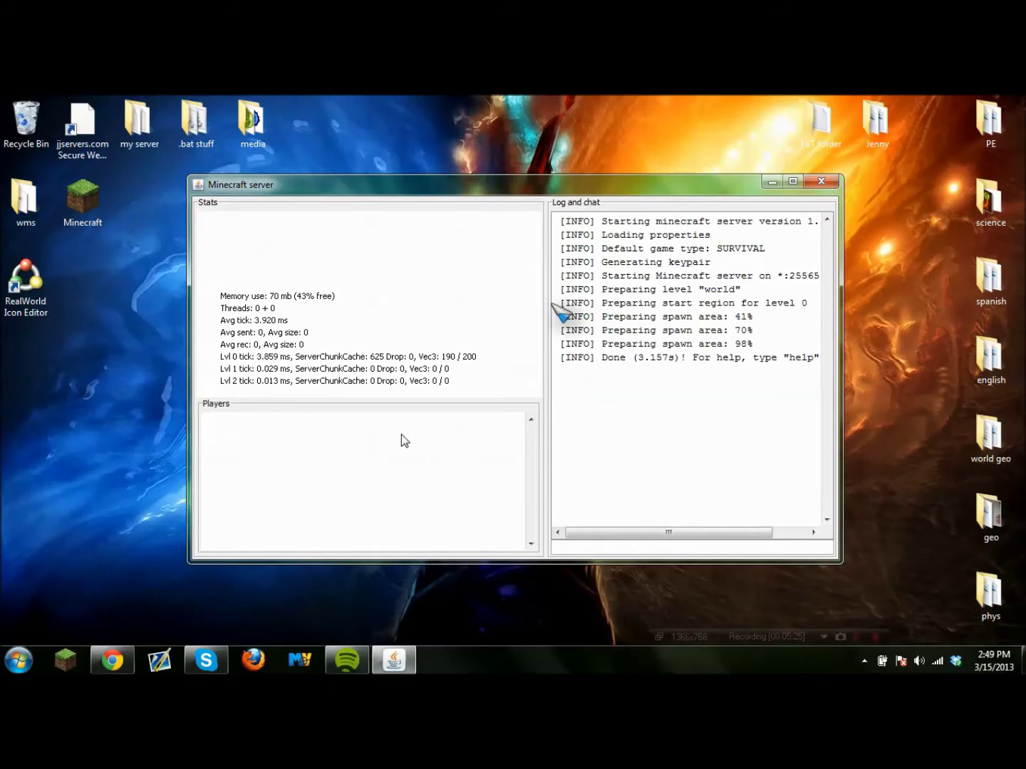
Bring Chrome forward and open a new blank tab.
click(113, 660)
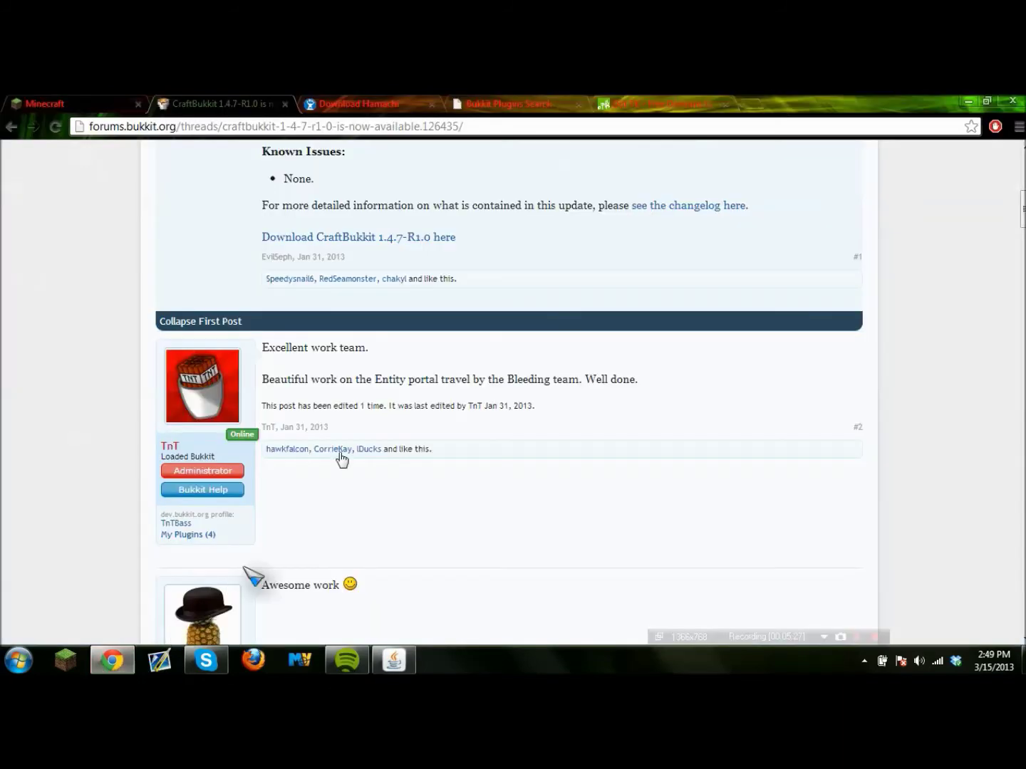
click(747, 105)
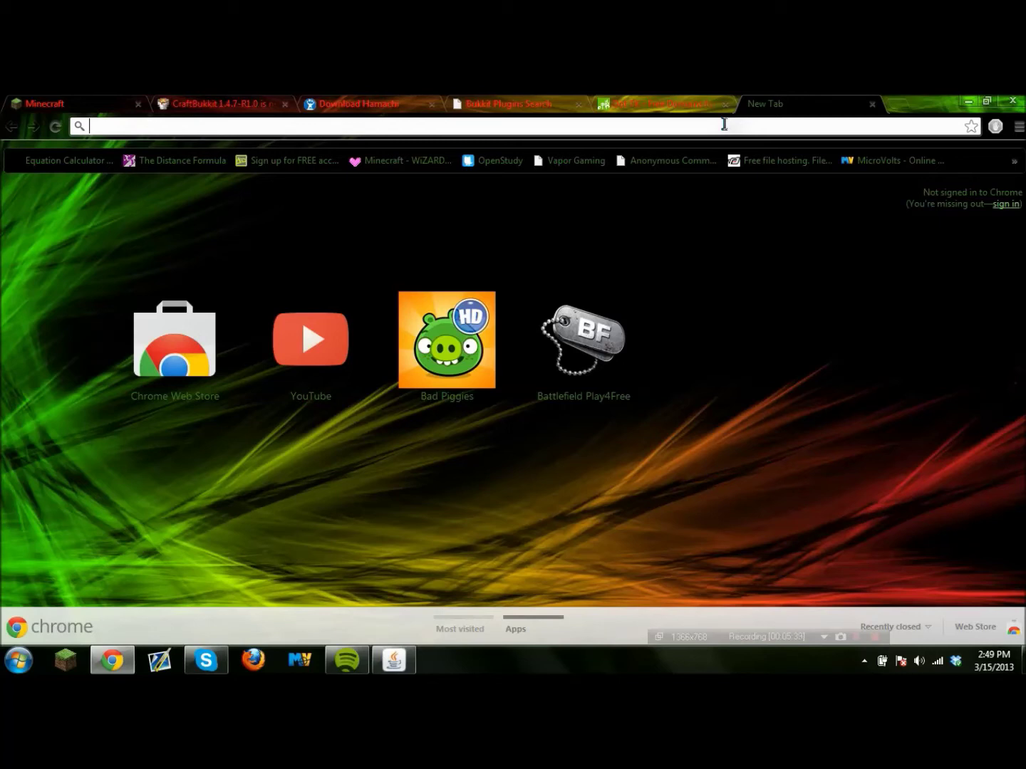
Check port 25565 on canyouseeme.org, get a Success result, then close that tab.
text(canyouseeme.org)
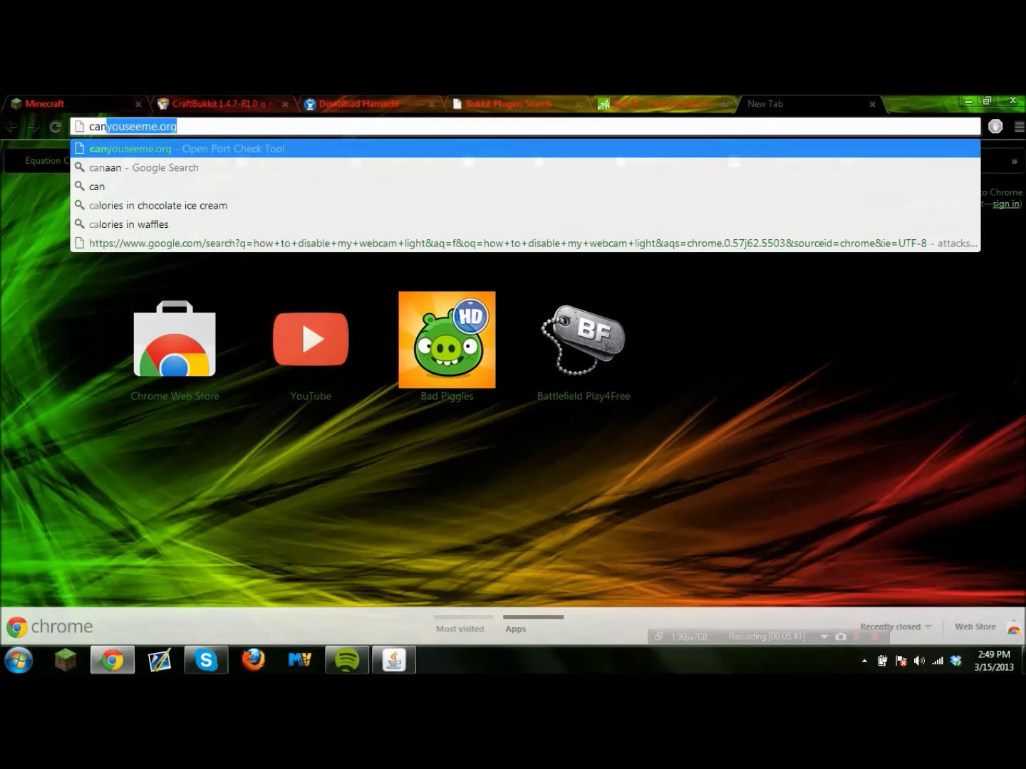
key(Return)
drag(149, 267, 98, 269)
text(2)
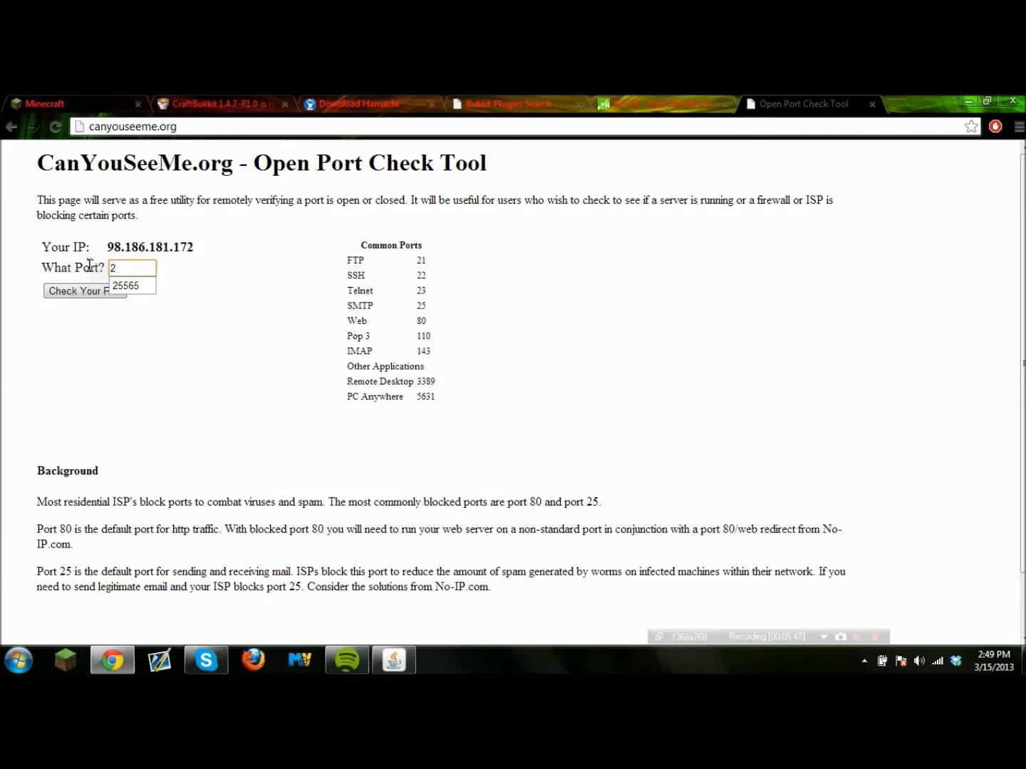
click(120, 285)
click(113, 292)
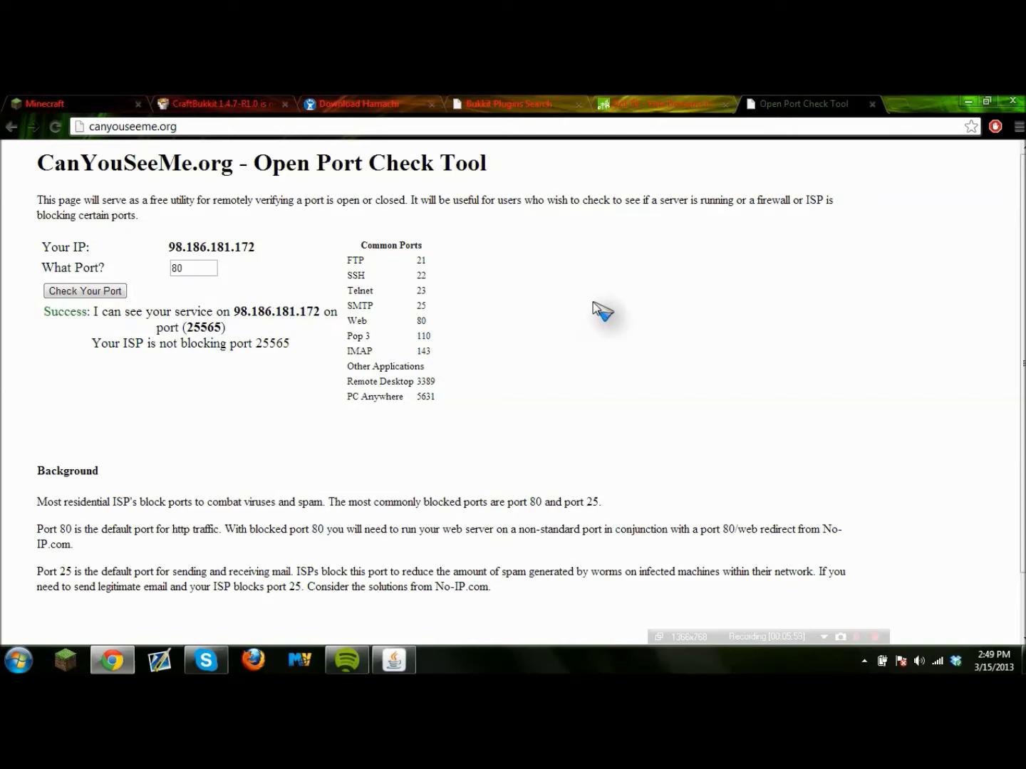
click(873, 103)
Request the domain testesttest2.tk on Dot TK and choose its DNS service.
click(659, 106)
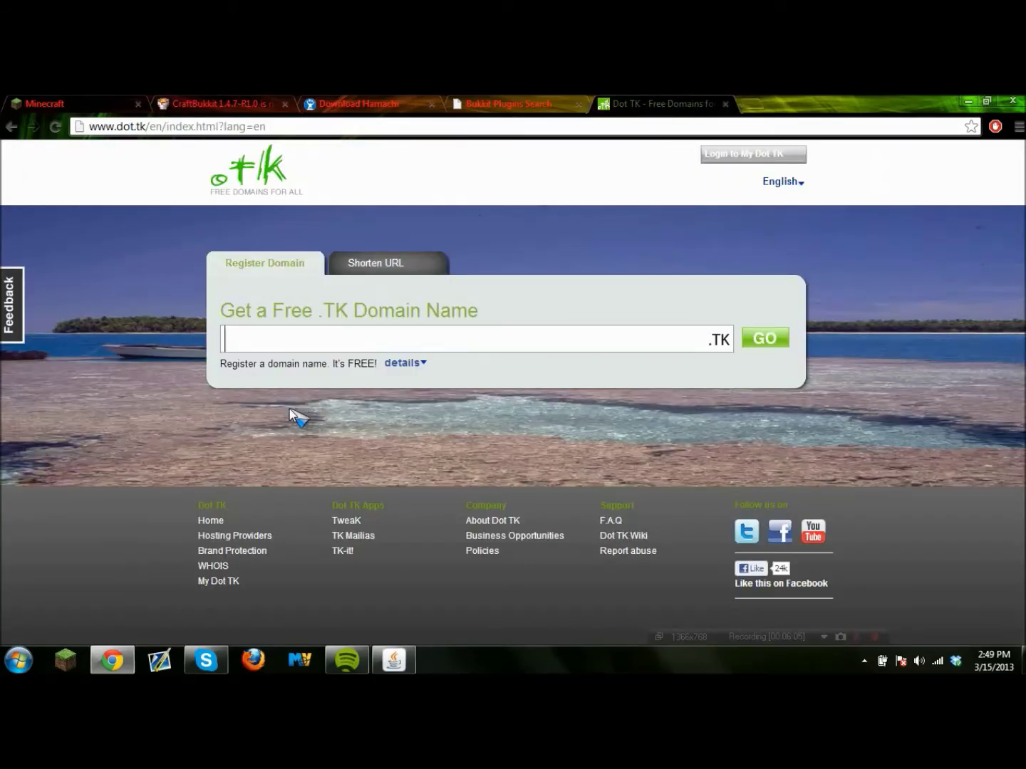
click(273, 342)
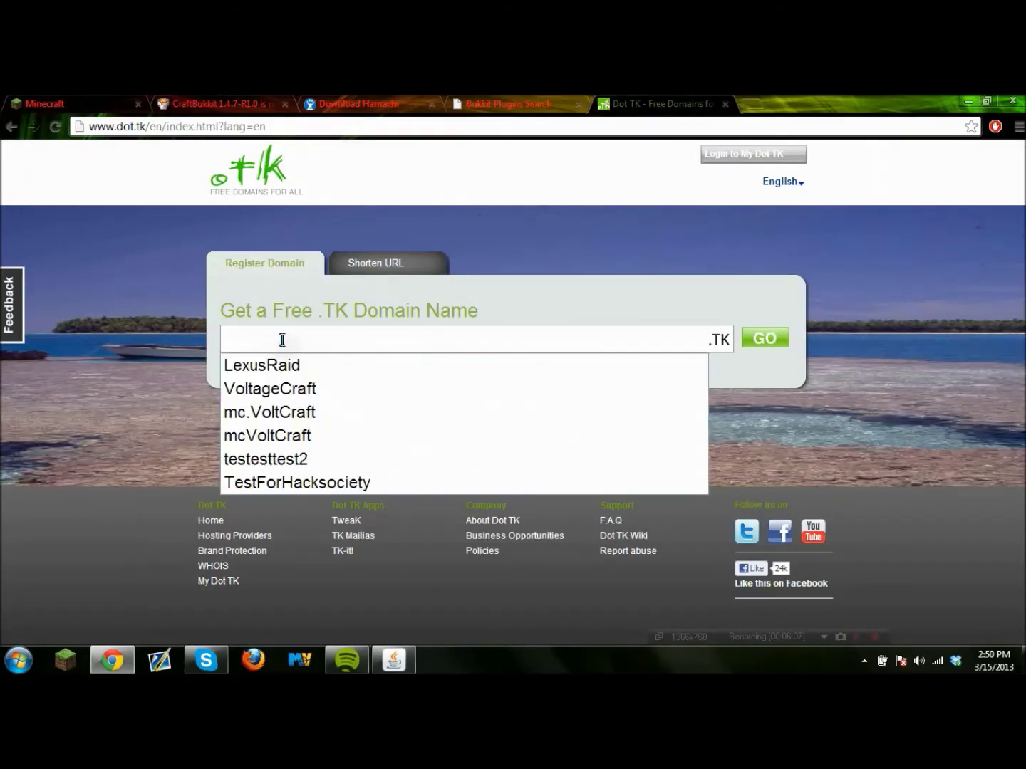
click(299, 460)
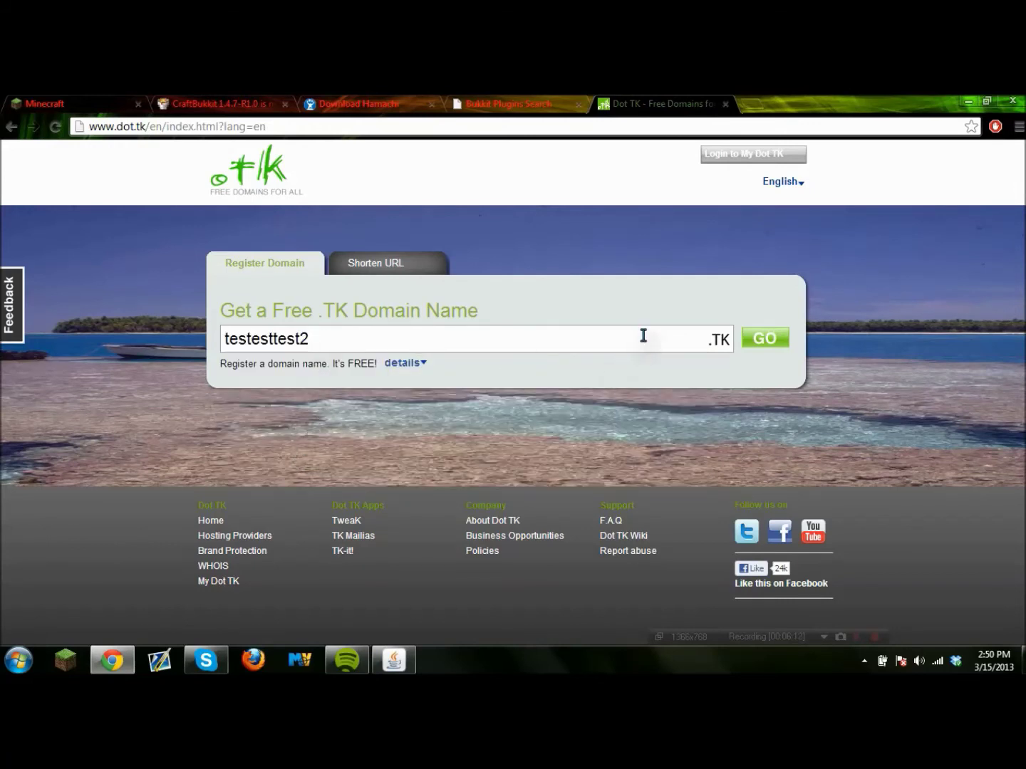
click(771, 341)
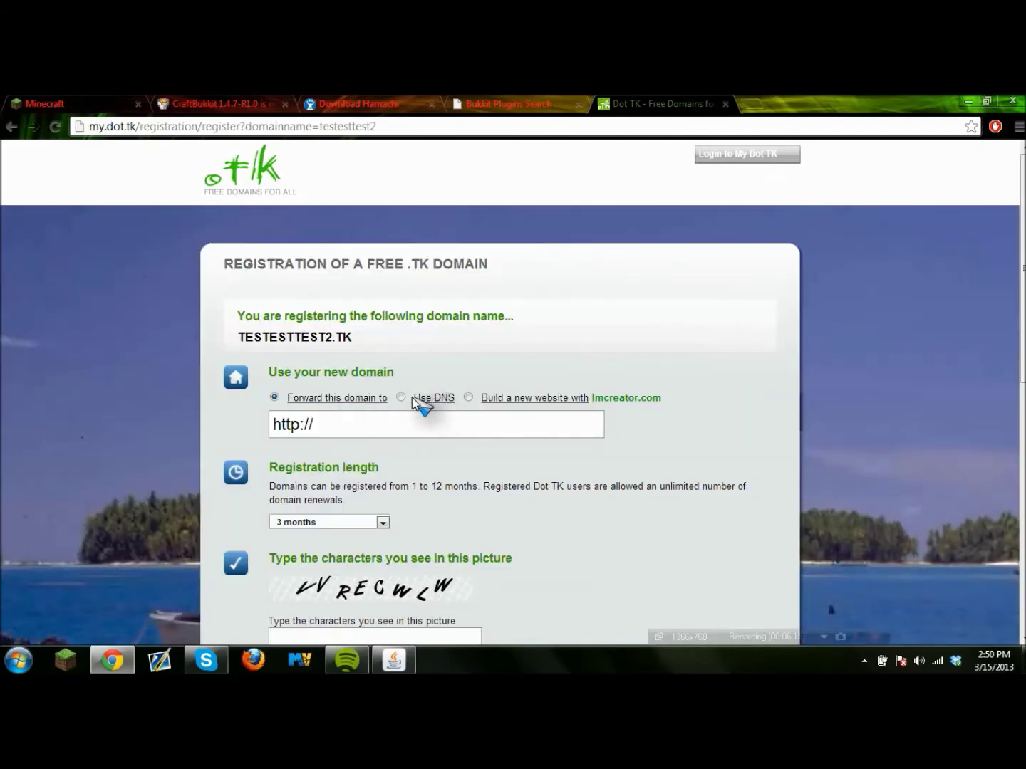
click(402, 397)
scroll(413, 401, down, 3)
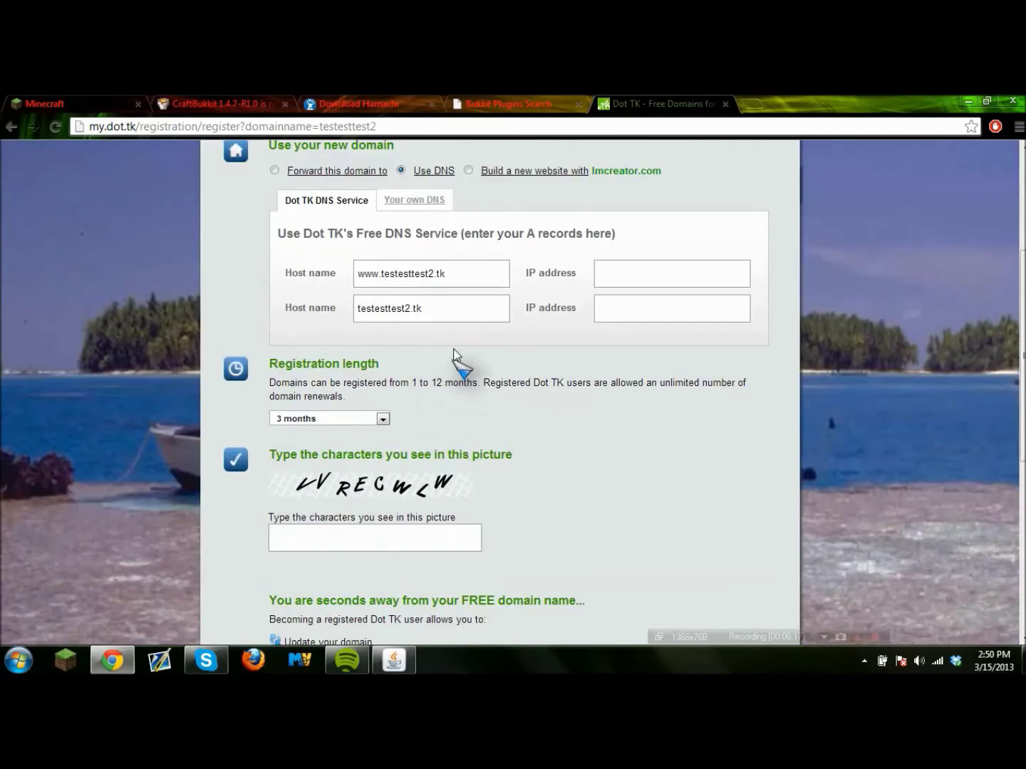
Paste 192.168.1.112 into both host IP address fields.
click(651, 273)
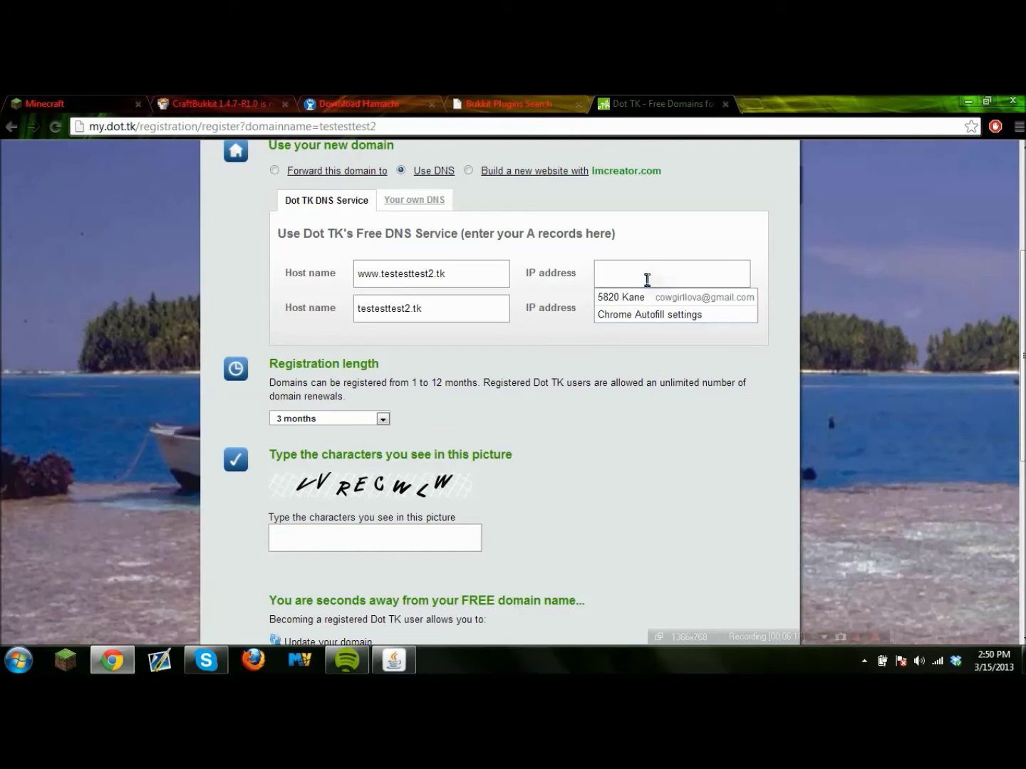
text(192.168.1.112)
click(629, 307)
text(192.168.1.112)
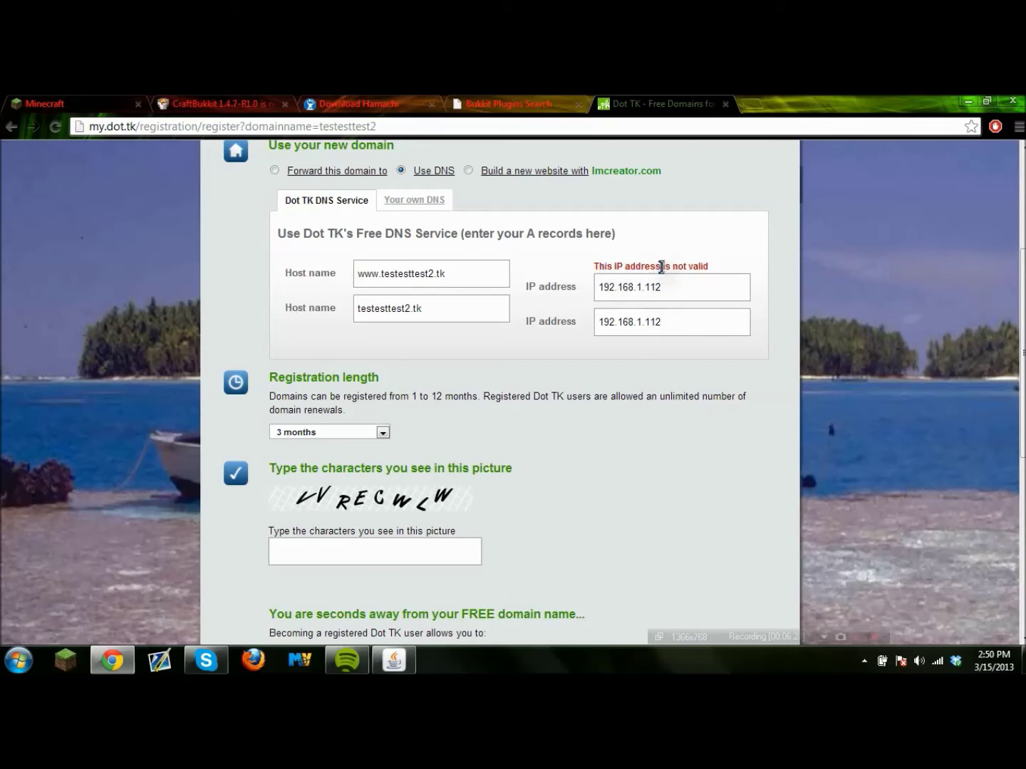
Set the registration length to 12 months and move to the verification characters field.
click(343, 433)
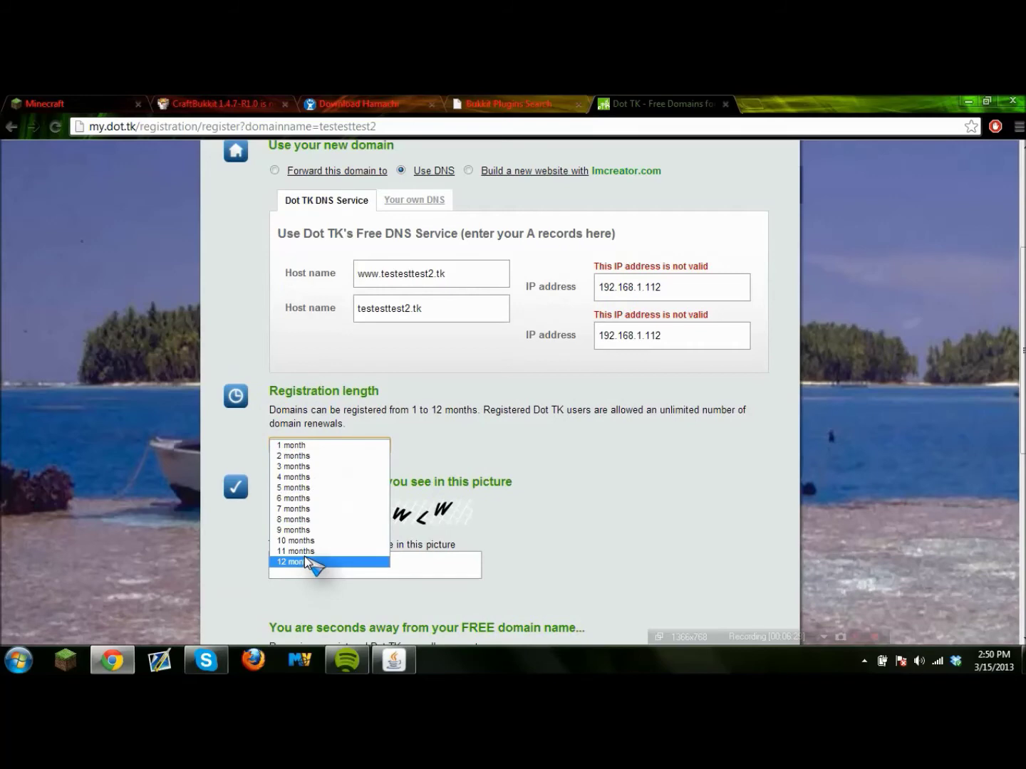
click(306, 561)
scroll(330, 515, down, 2)
click(356, 419)
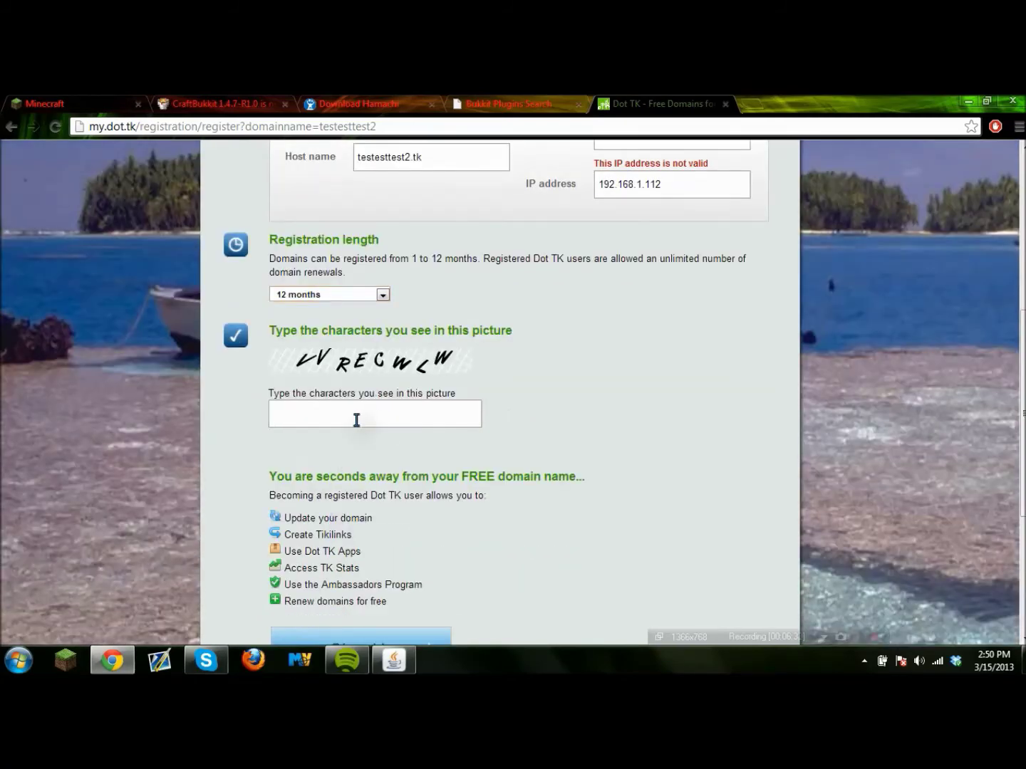
scroll(356, 420, down, 2)
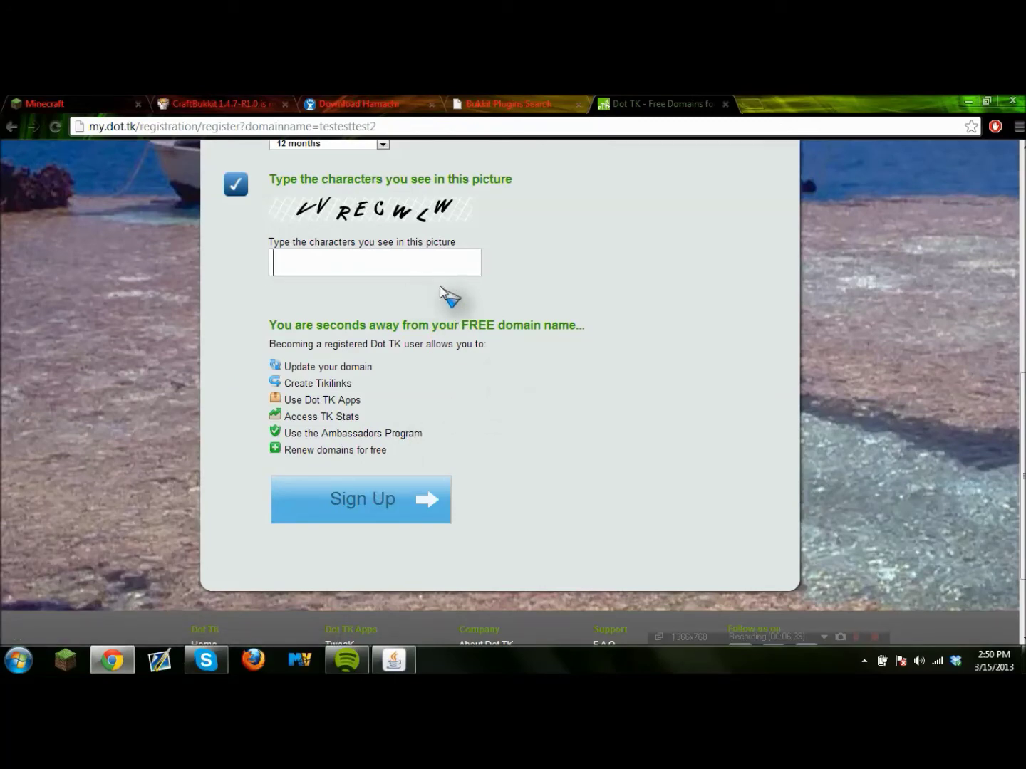
scroll(440, 285, up, 4)
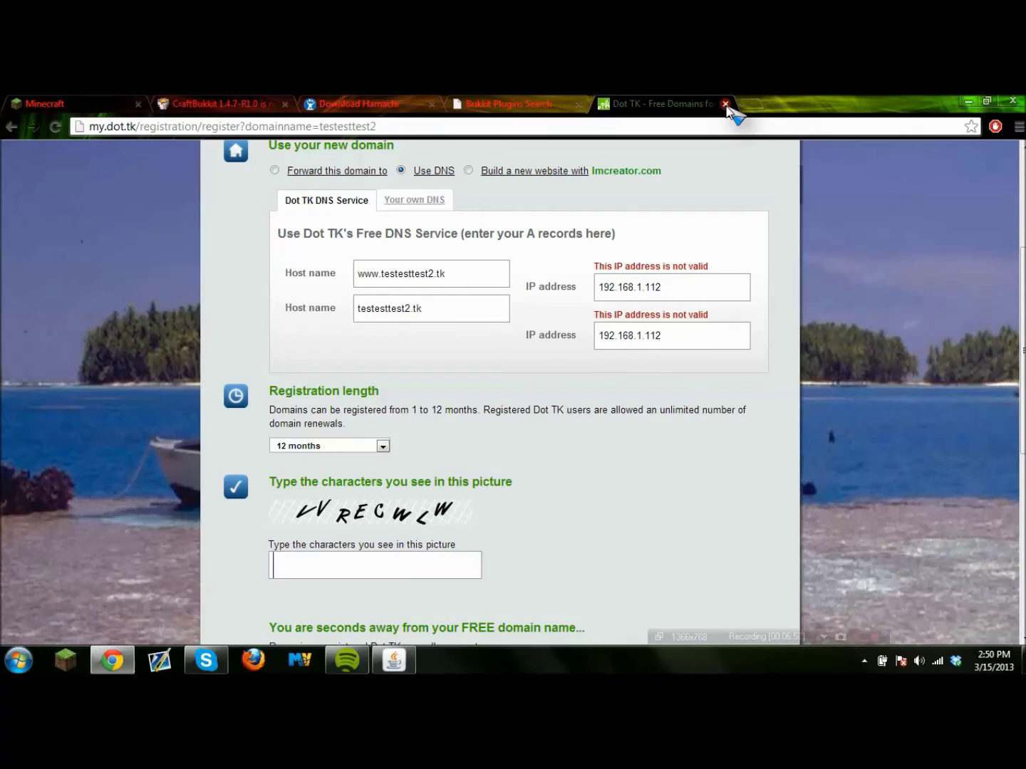
Close the Dot TK page, download the Hamachi installer from Softonic and drop it onto the desktop.
click(725, 104)
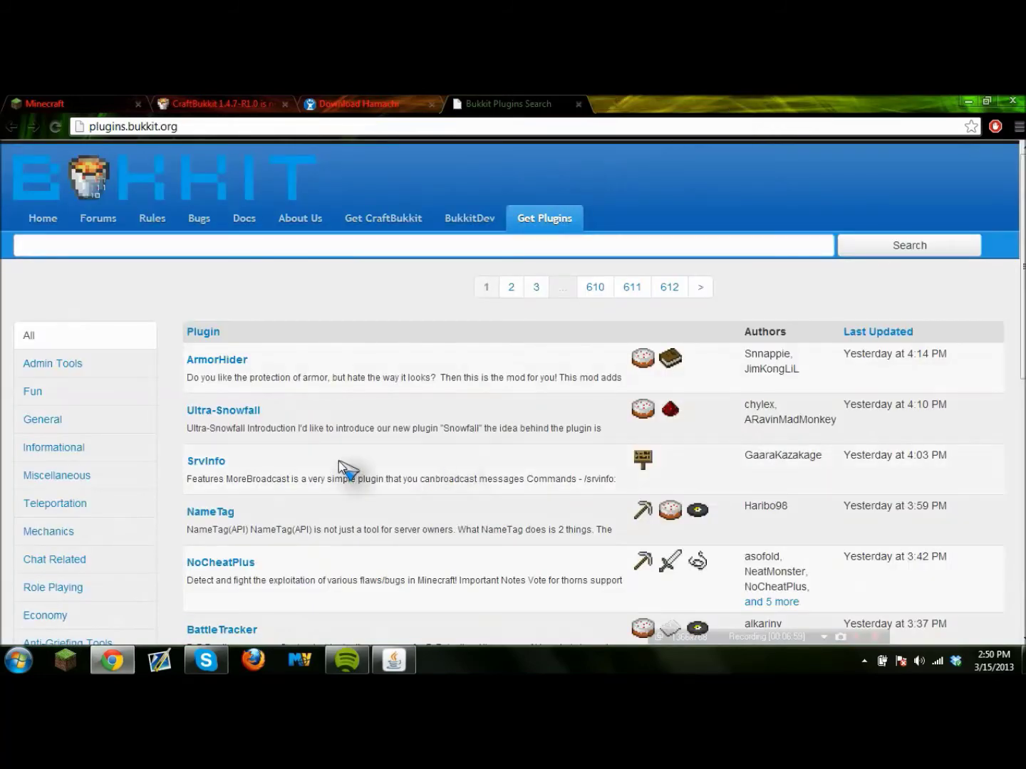
click(363, 103)
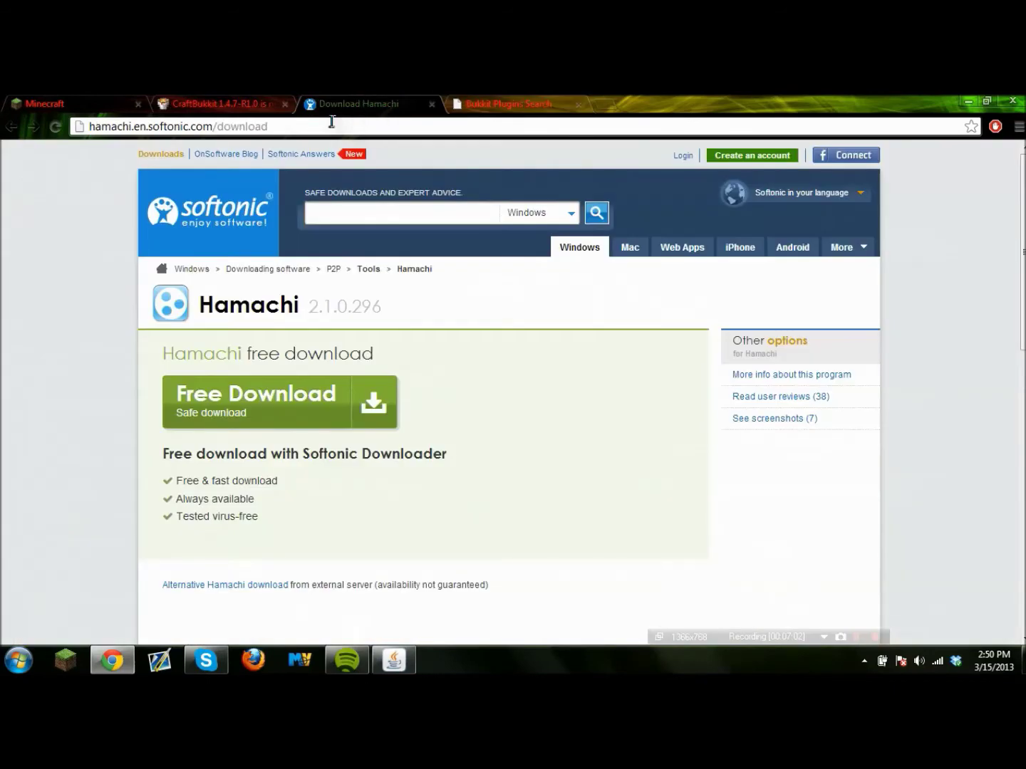
click(304, 394)
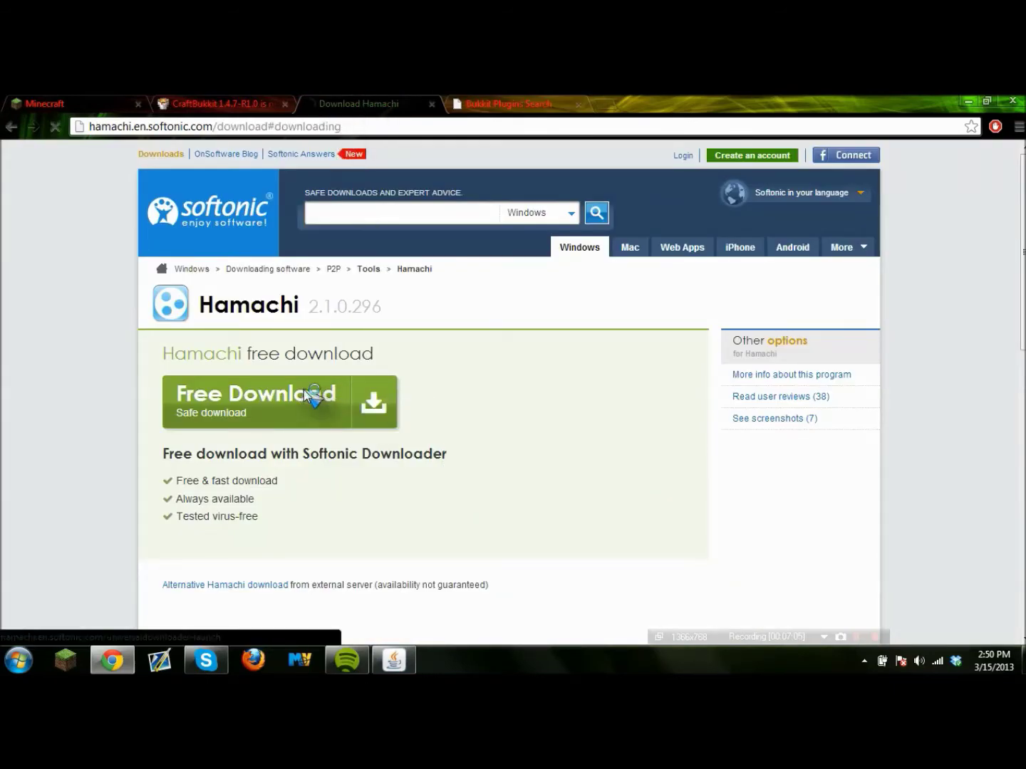
scroll(318, 404, down, 5)
scroll(318, 404, up, 1)
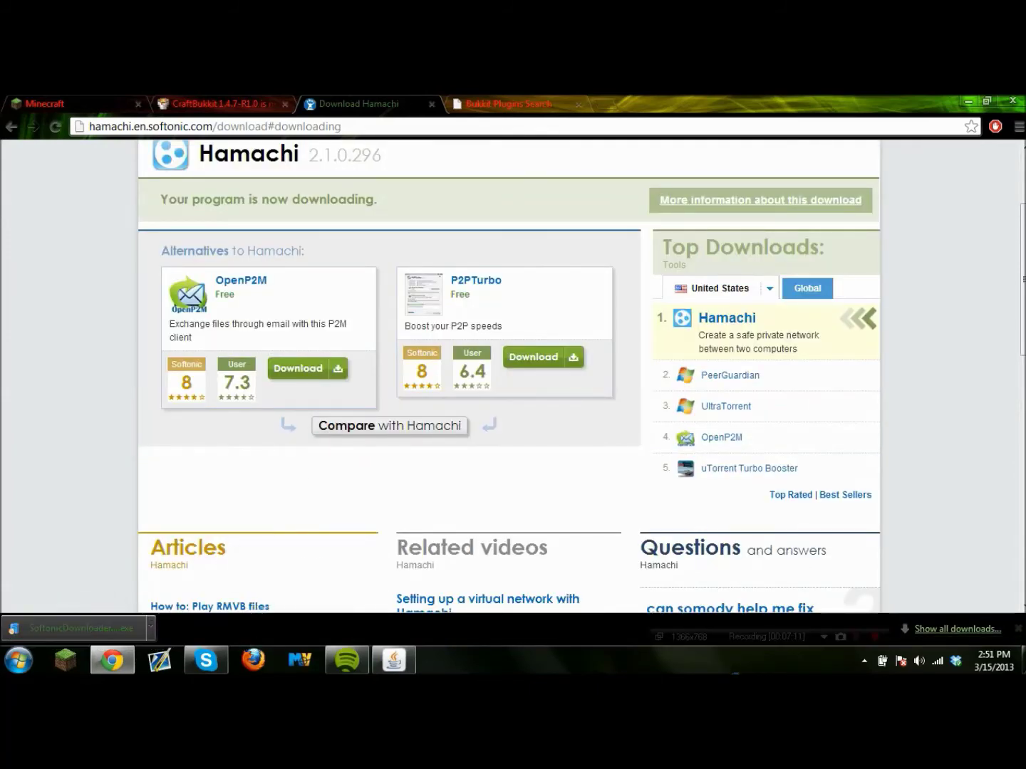
key(super+d)
drag(80, 628, 277, 390)
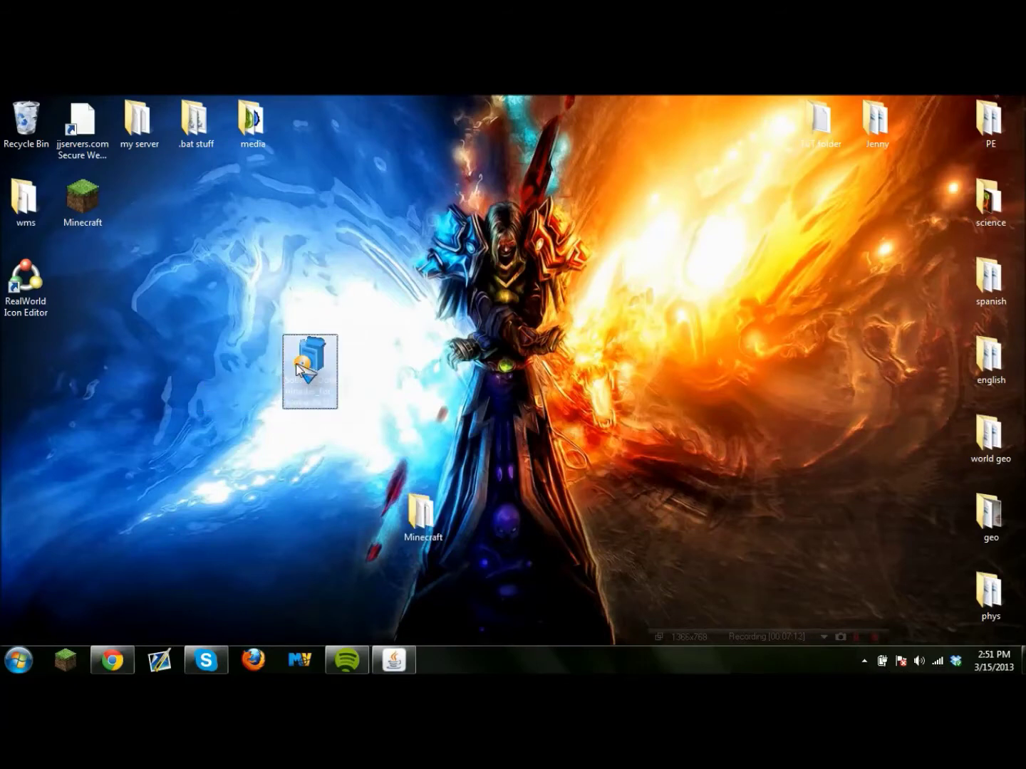
Run the Softonic downloader, accept its licence, and decline the SpeedAnalysis, PC Performer and toolbar offers.
double_click(298, 368)
click(557, 389)
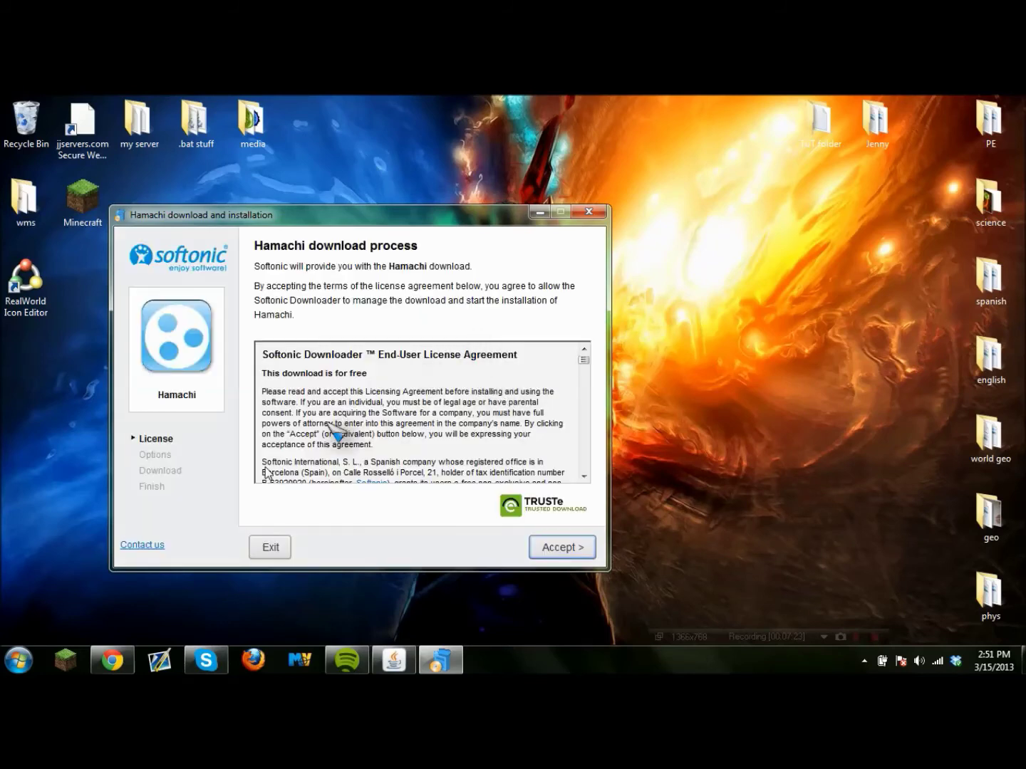
click(547, 548)
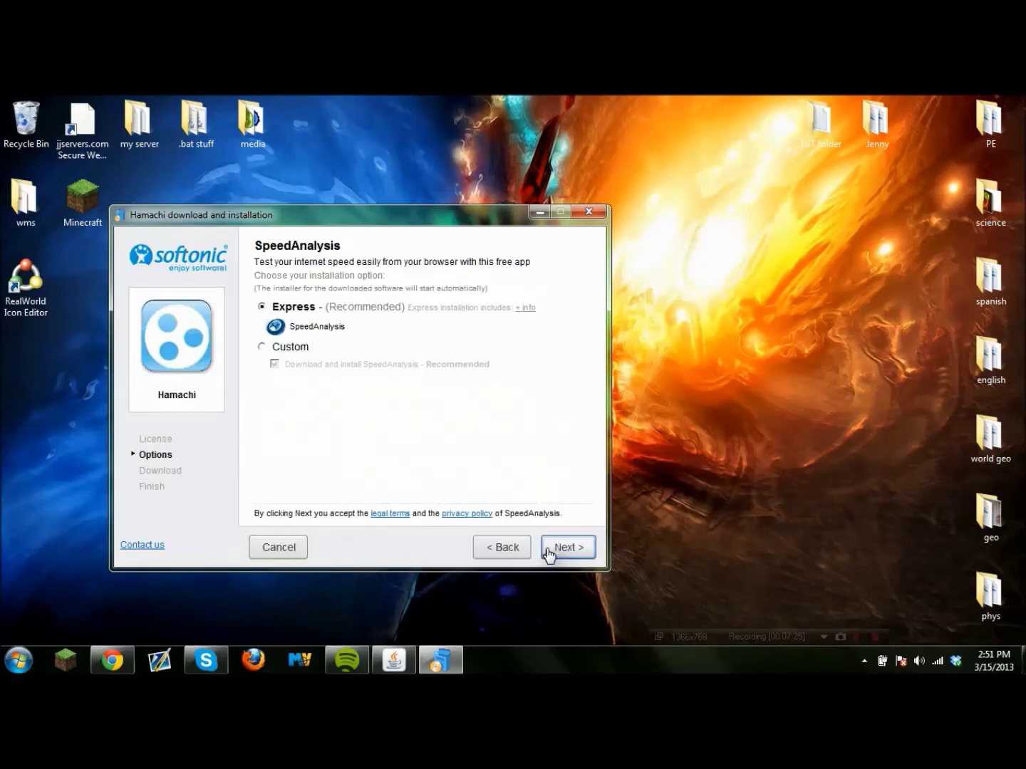
click(260, 348)
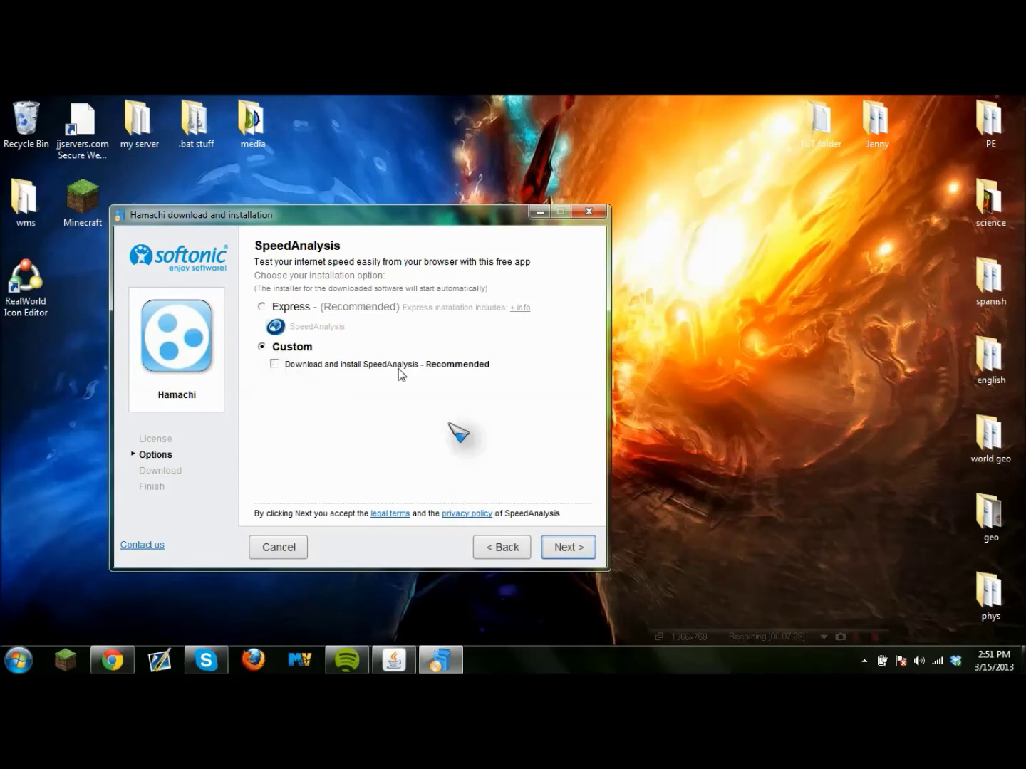
click(567, 549)
click(293, 357)
click(275, 372)
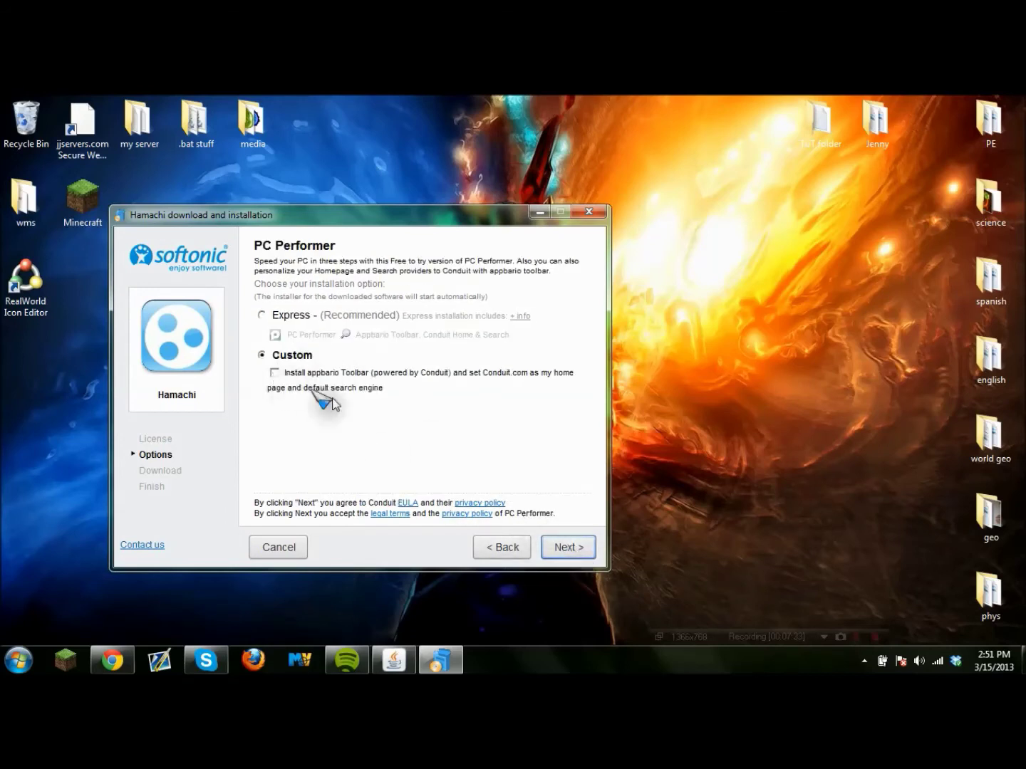
click(581, 540)
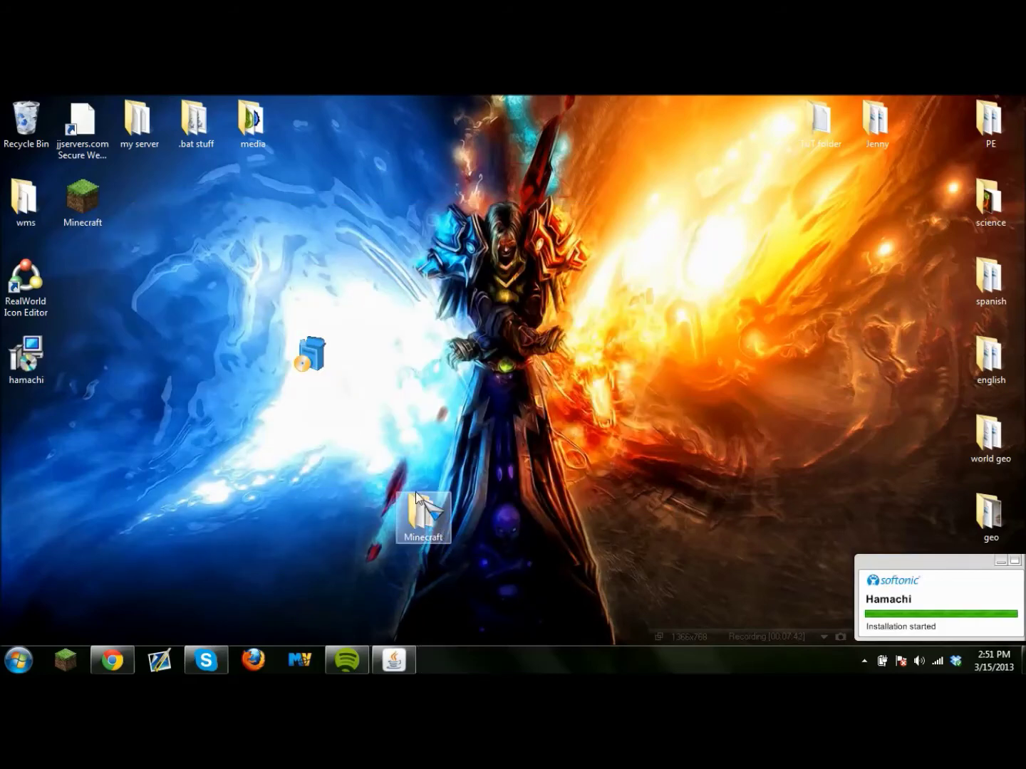
Reinstall the current Hamachi 2.1.0.296 version and finish setup with Hamachi launching.
click(570, 493)
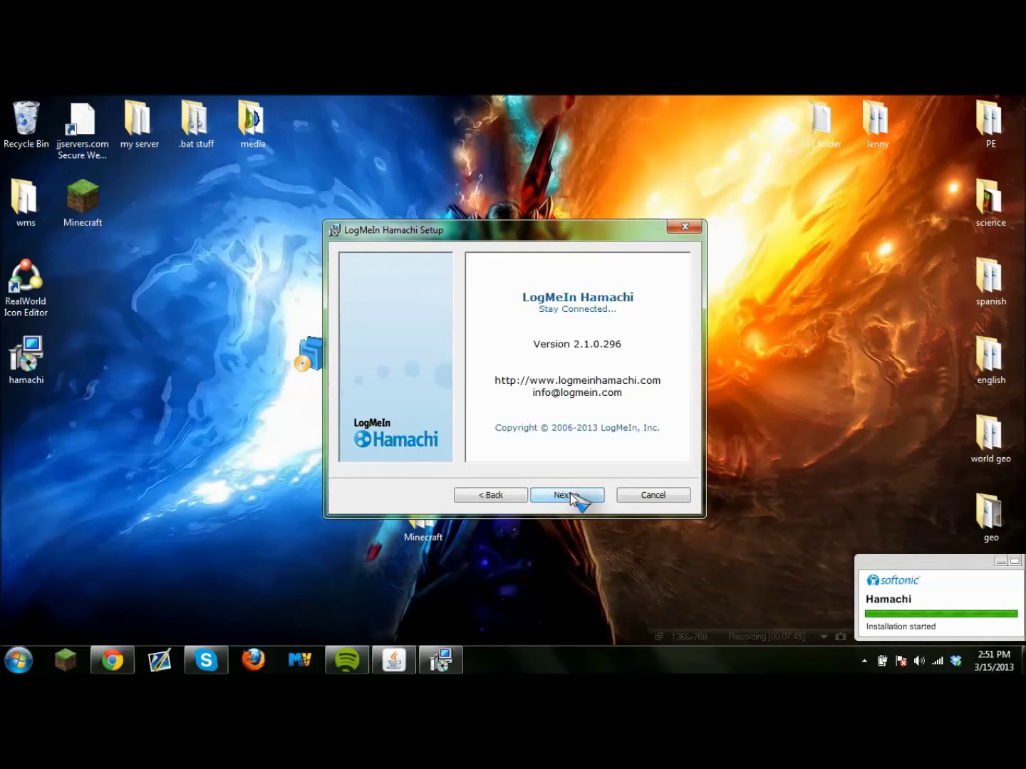
click(577, 495)
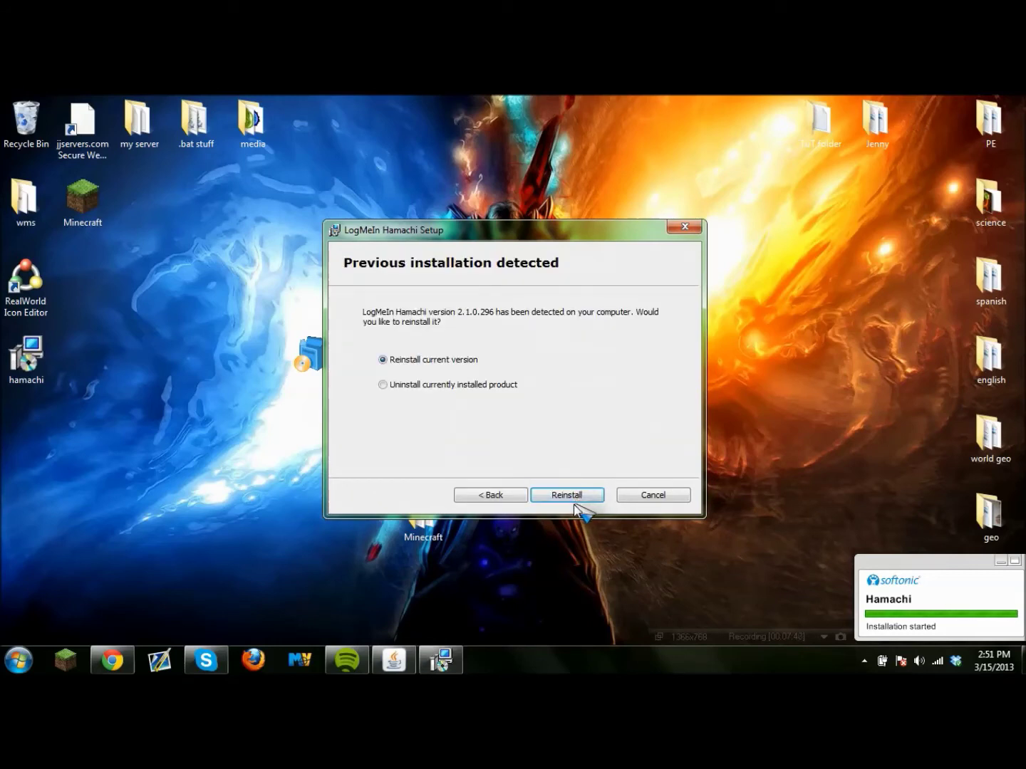
click(580, 497)
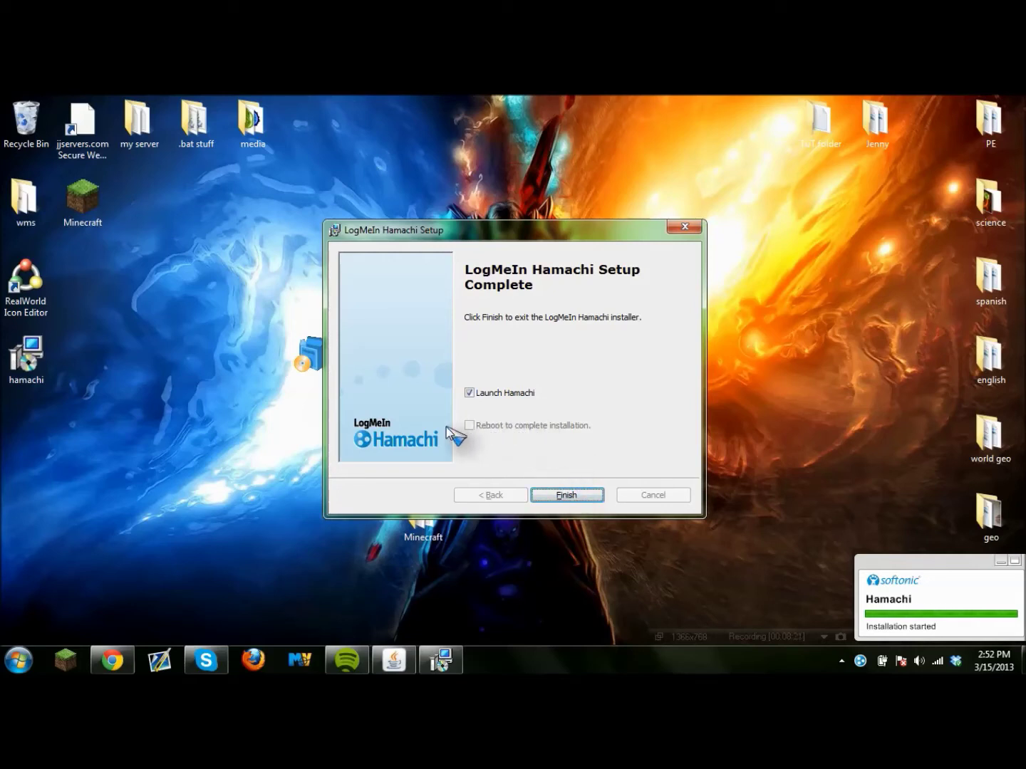
click(567, 494)
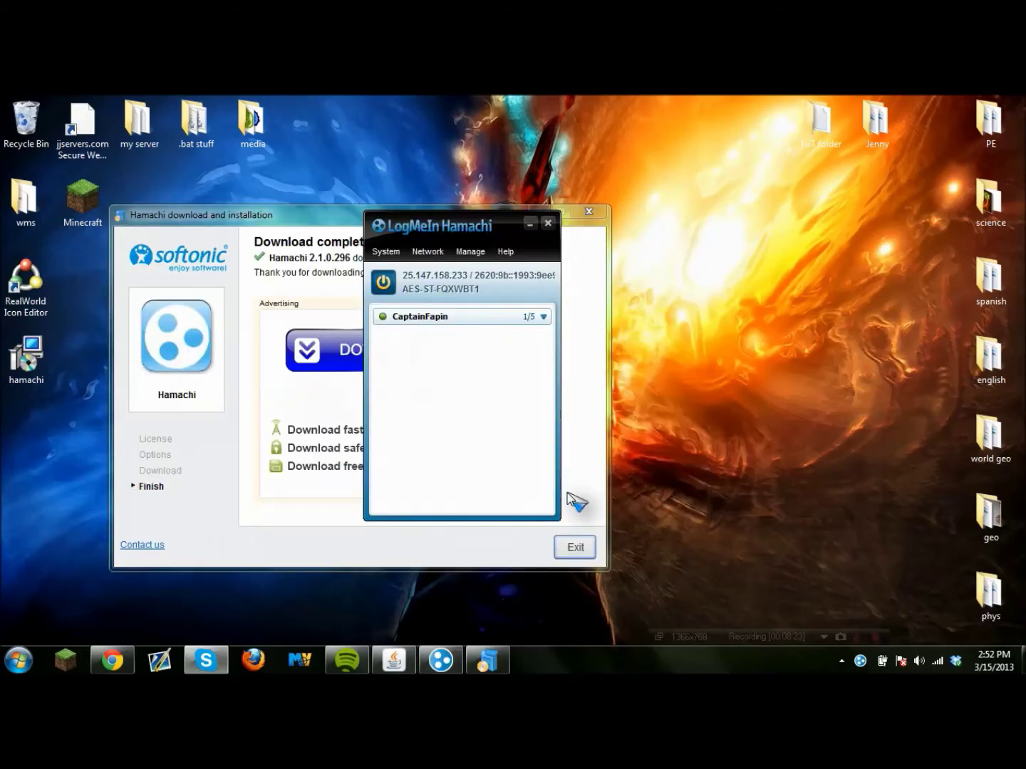
Close the Softonic downloader window and move the Hamachi window up and right.
click(326, 225)
click(588, 211)
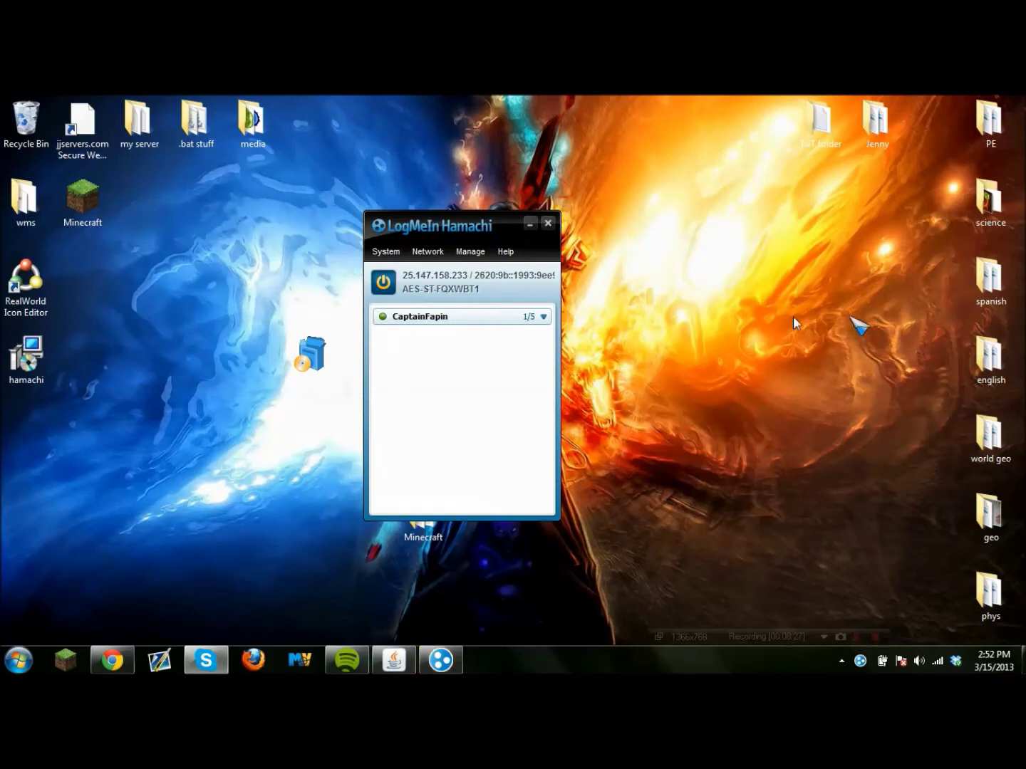
click(549, 224)
drag(546, 202, 549, 194)
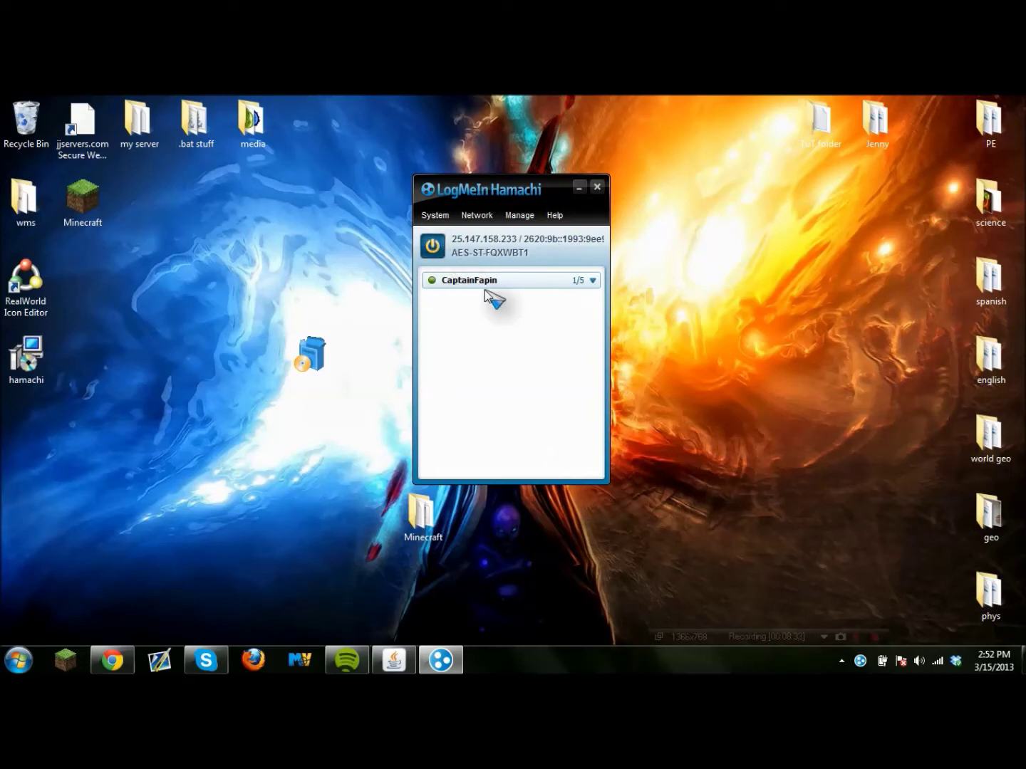
Create a new password-protected Hamachi network named Testtesttest2.
click(488, 284)
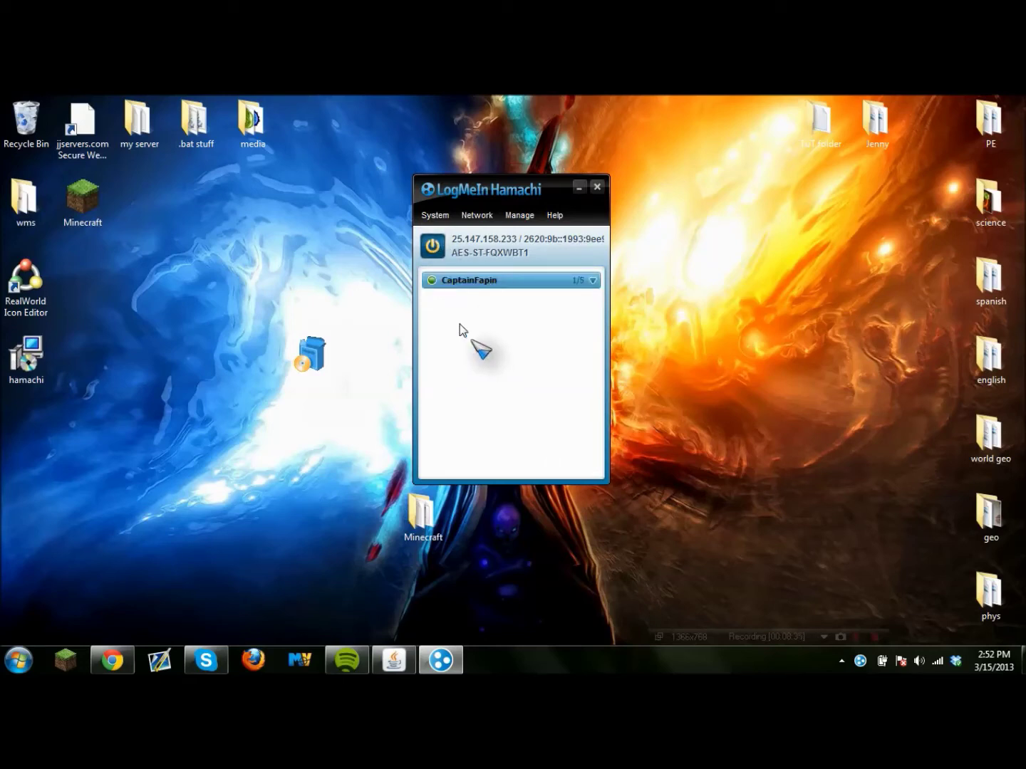
click(485, 214)
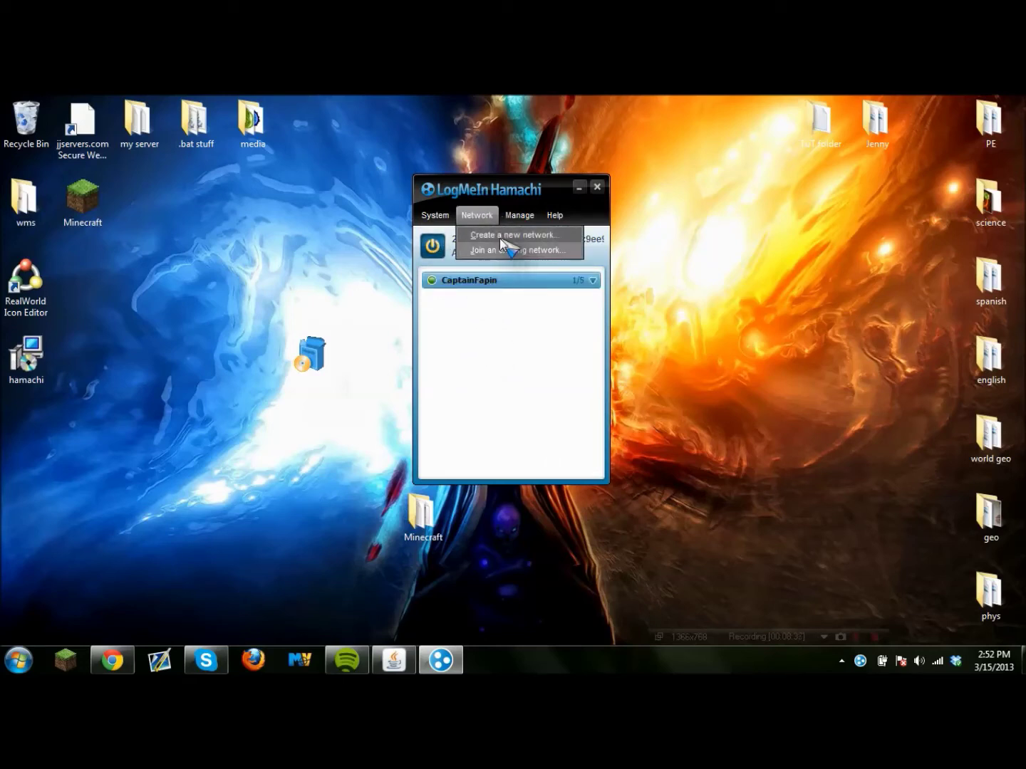
click(499, 236)
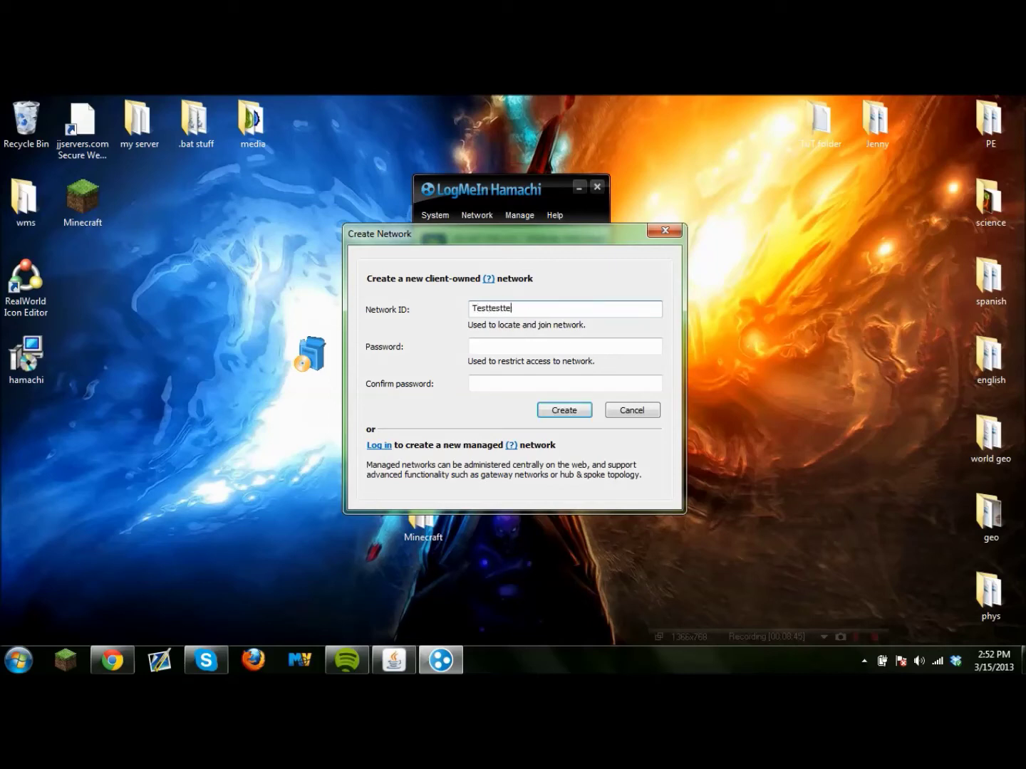
click(523, 344)
text(t2)
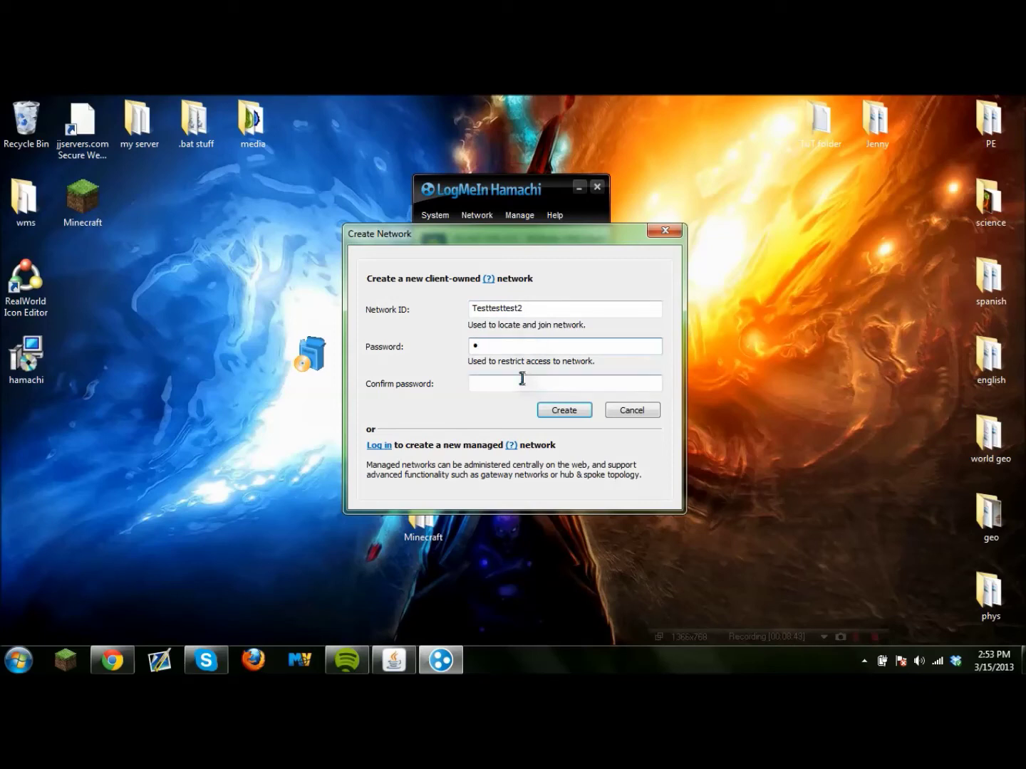
text(t)
click(580, 413)
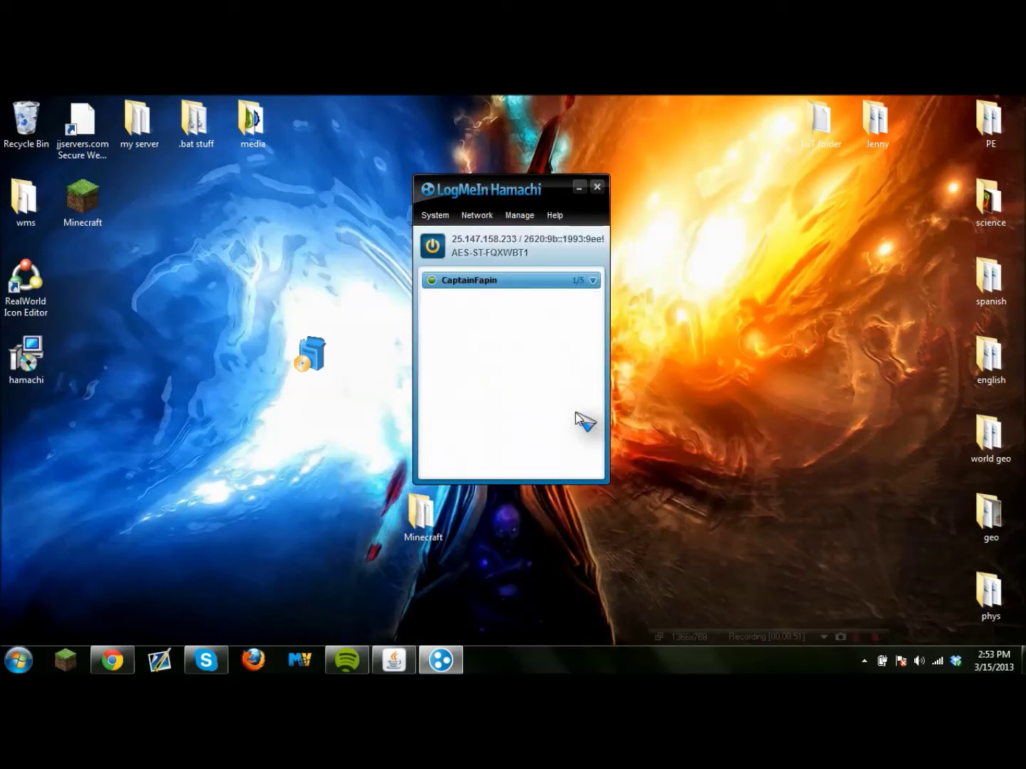
Copy this computer's Hamachi IPv4 address and launch Minecraft from the desktop.
click(590, 304)
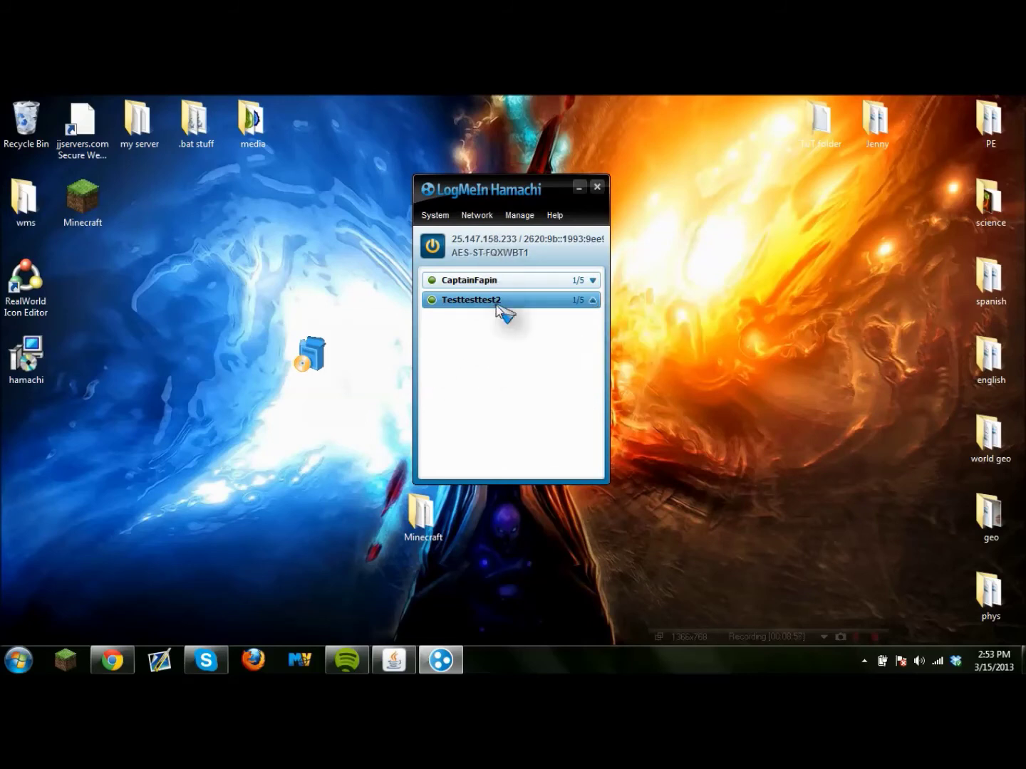
click(456, 240)
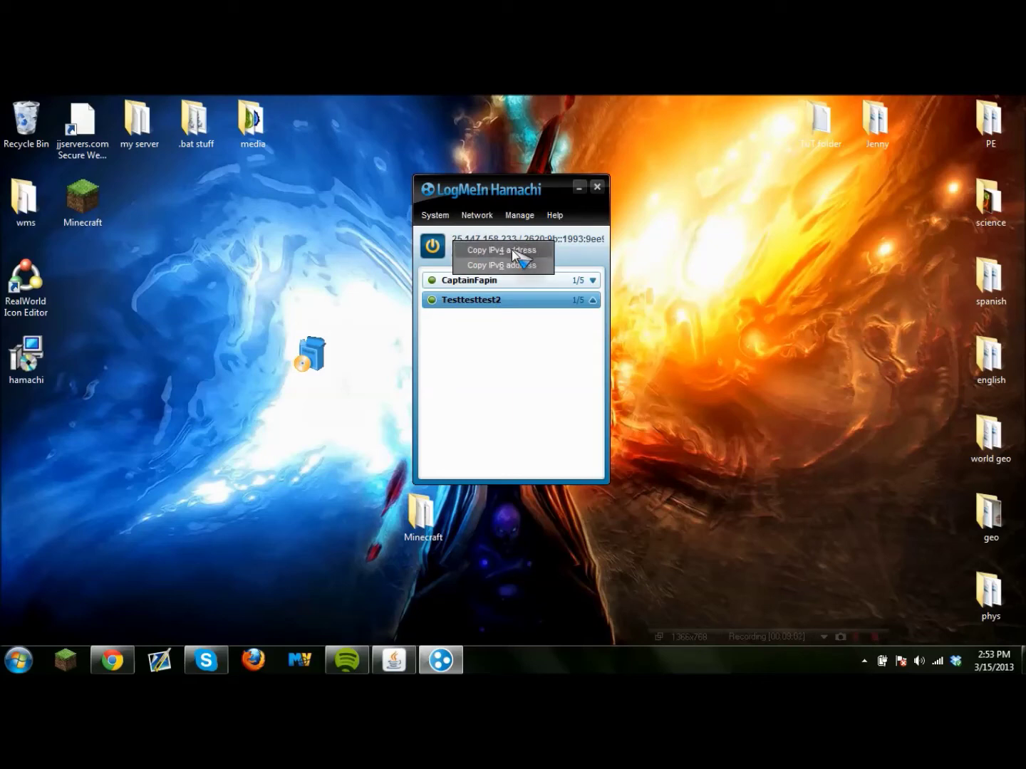
click(511, 249)
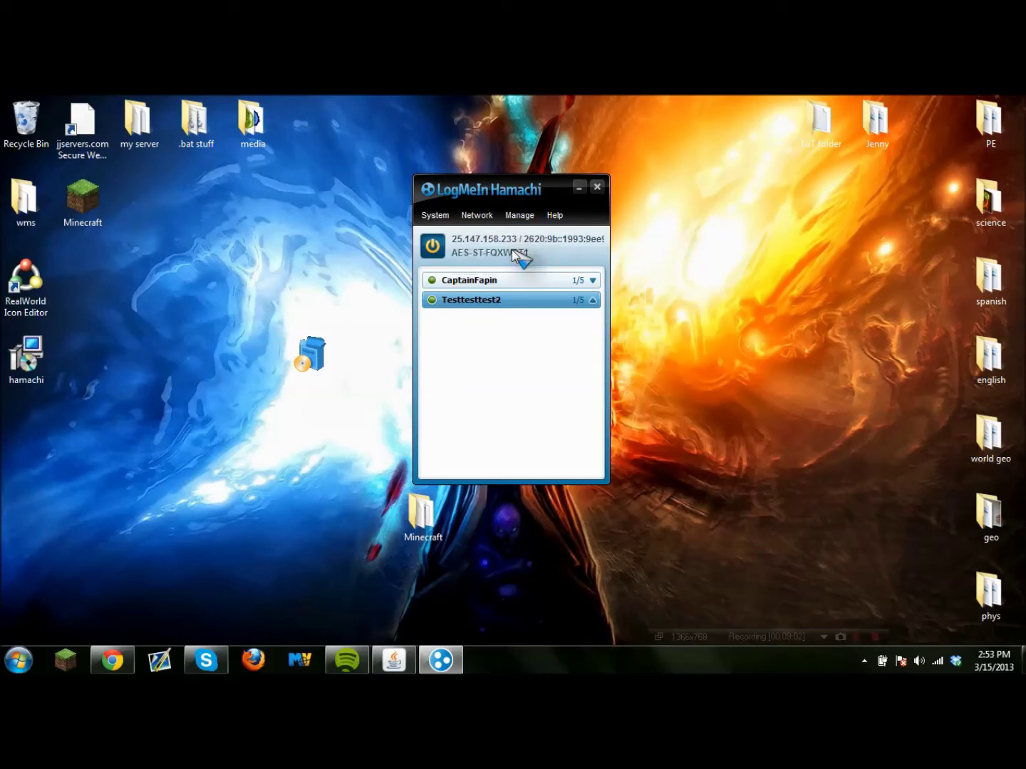
double_click(104, 227)
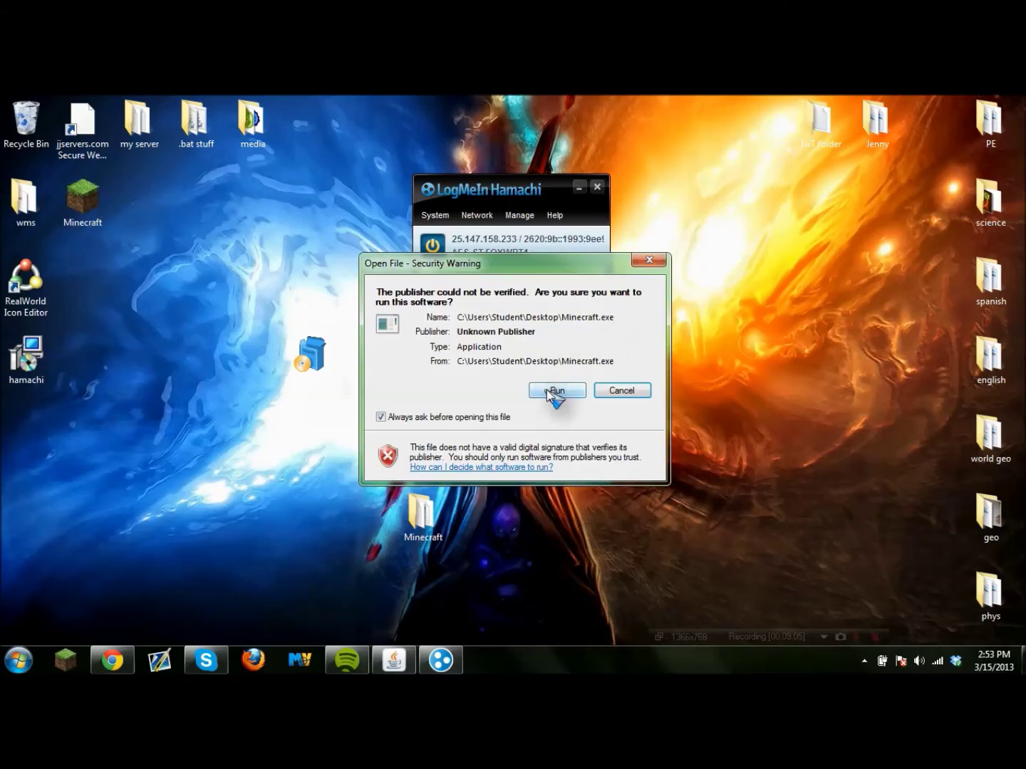
Log in to Minecraft and add a multiplayer server with the pasted address 25.147.158.233.
click(548, 390)
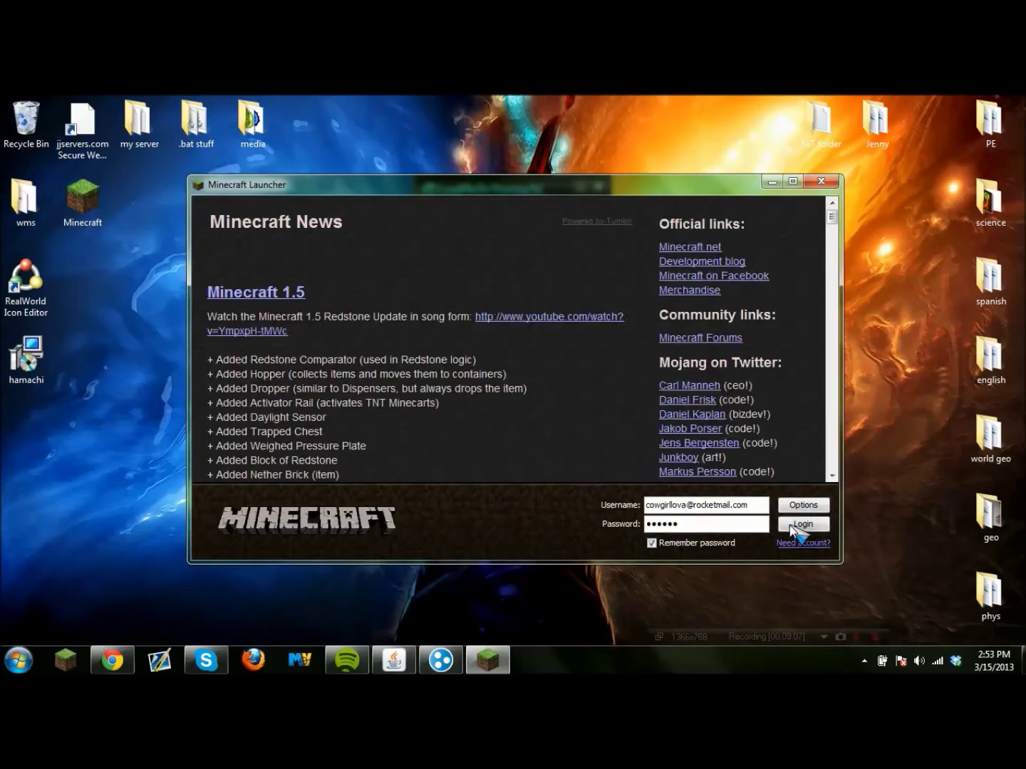
click(800, 524)
click(773, 182)
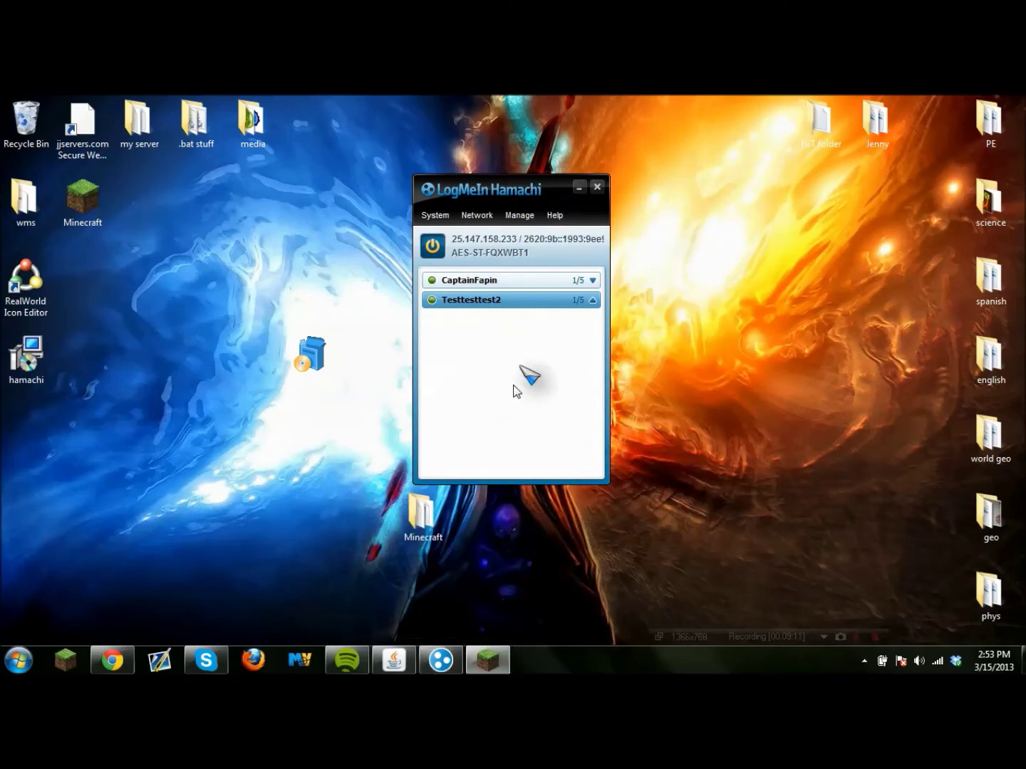
click(532, 409)
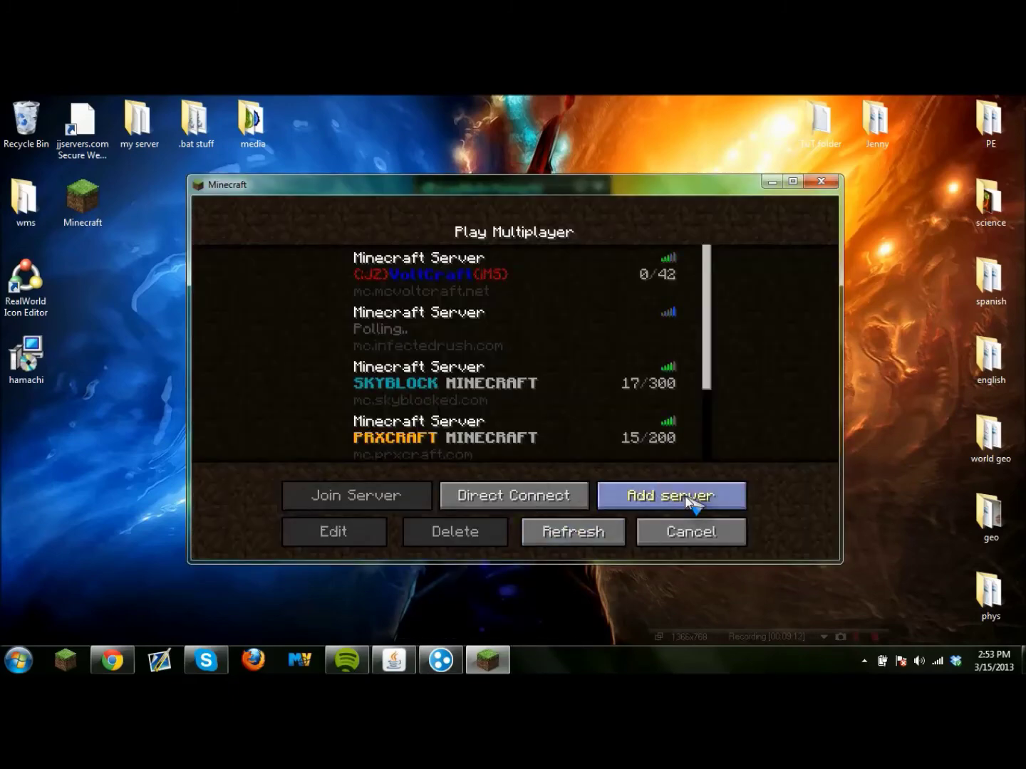
click(687, 497)
key(ctrl+v)
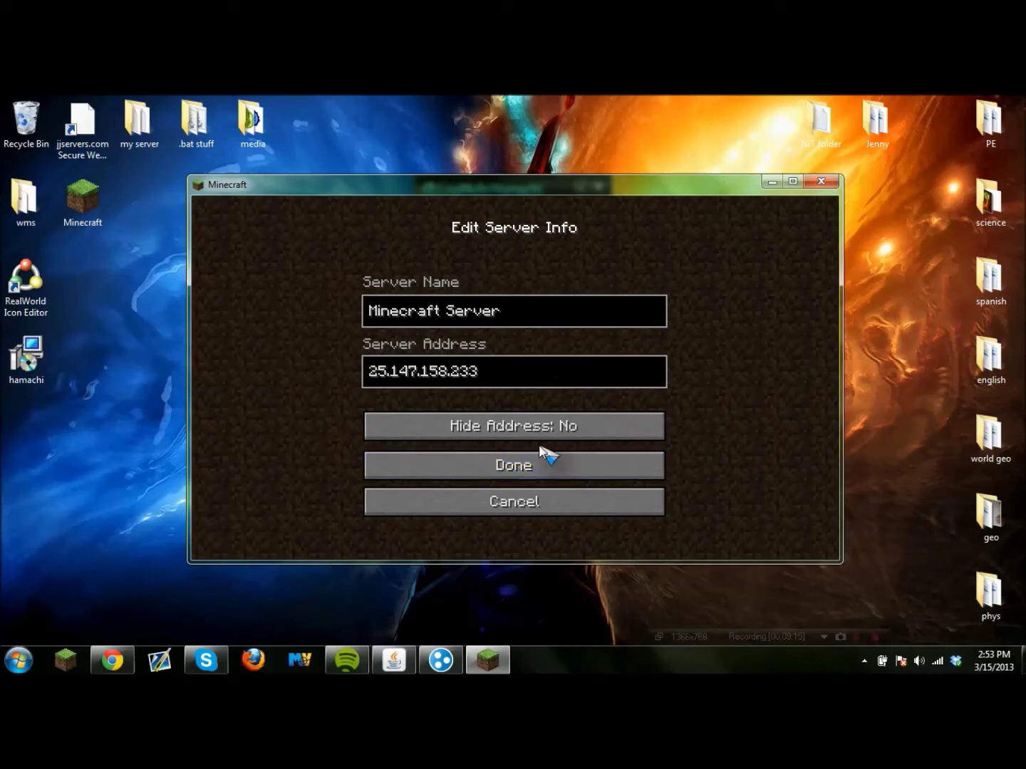
click(550, 471)
Maximise the game, refresh the server list to check 25.147.158.233 and Test Server, then close Minecraft.
click(792, 182)
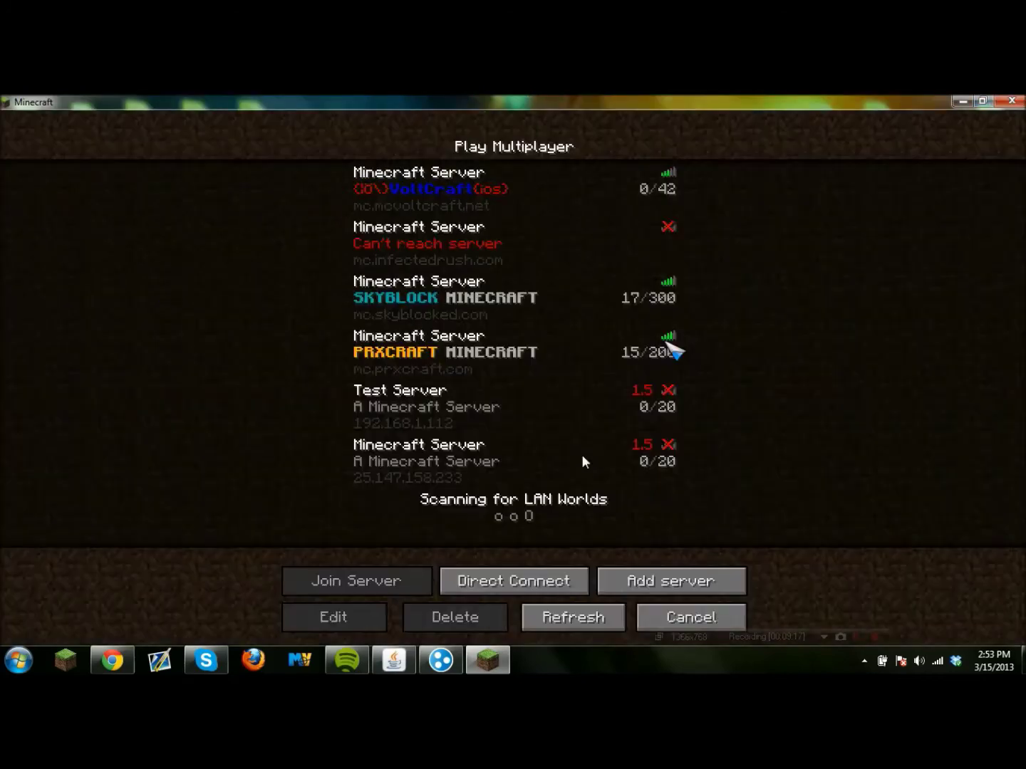
click(426, 468)
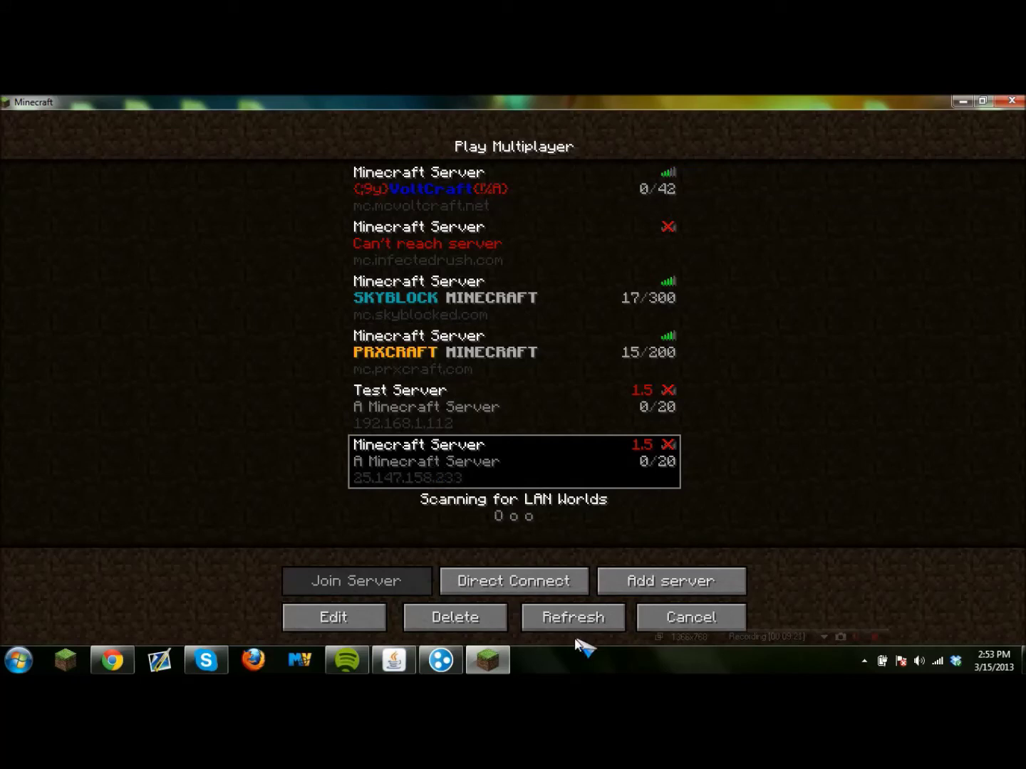
click(583, 619)
click(394, 466)
click(402, 417)
click(410, 450)
click(438, 420)
click(447, 465)
click(455, 414)
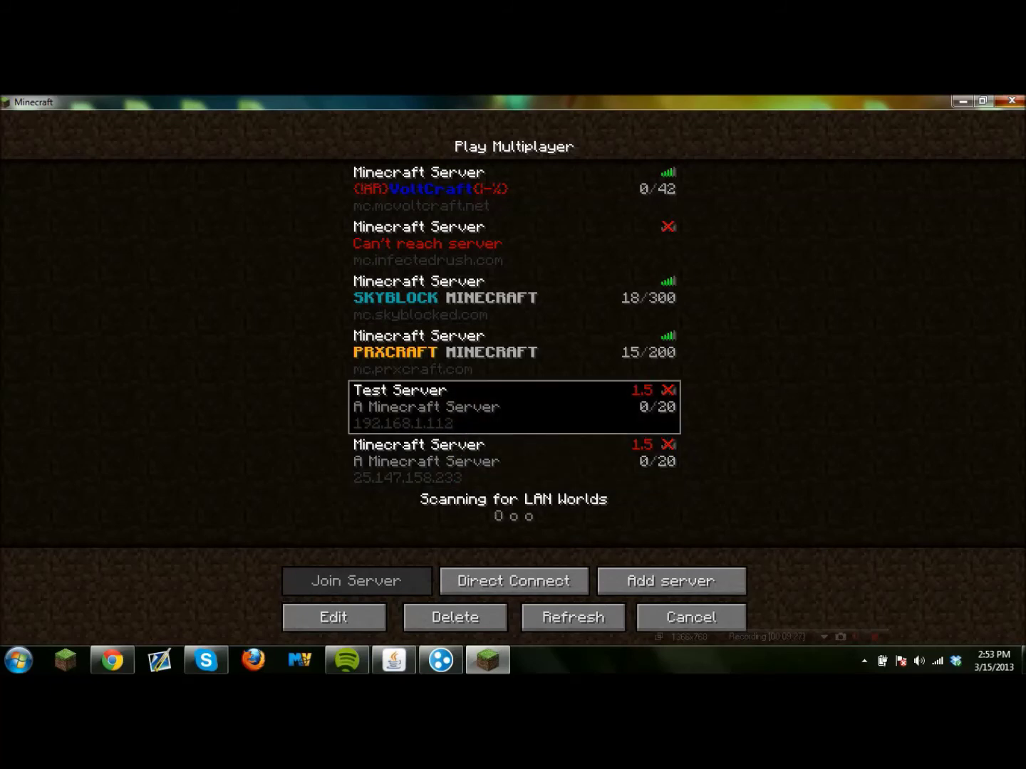
click(1014, 101)
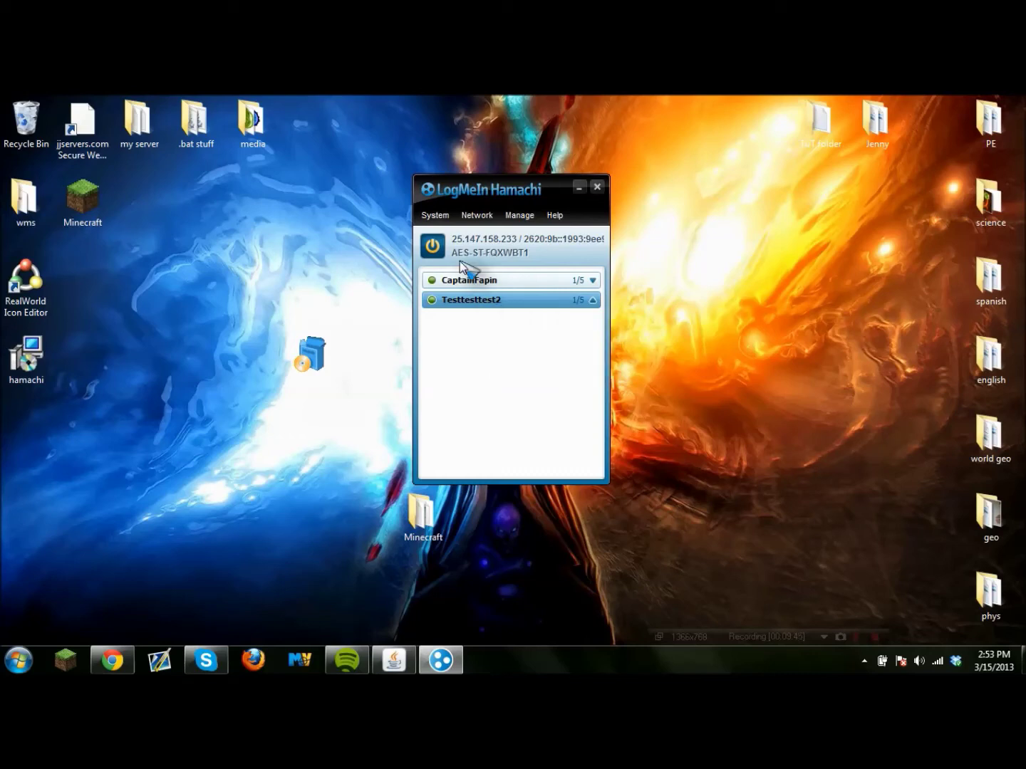
Dismiss the Testtesttest2 network and address-copy menus unused, then close the Hamachi window.
right_click(471, 300)
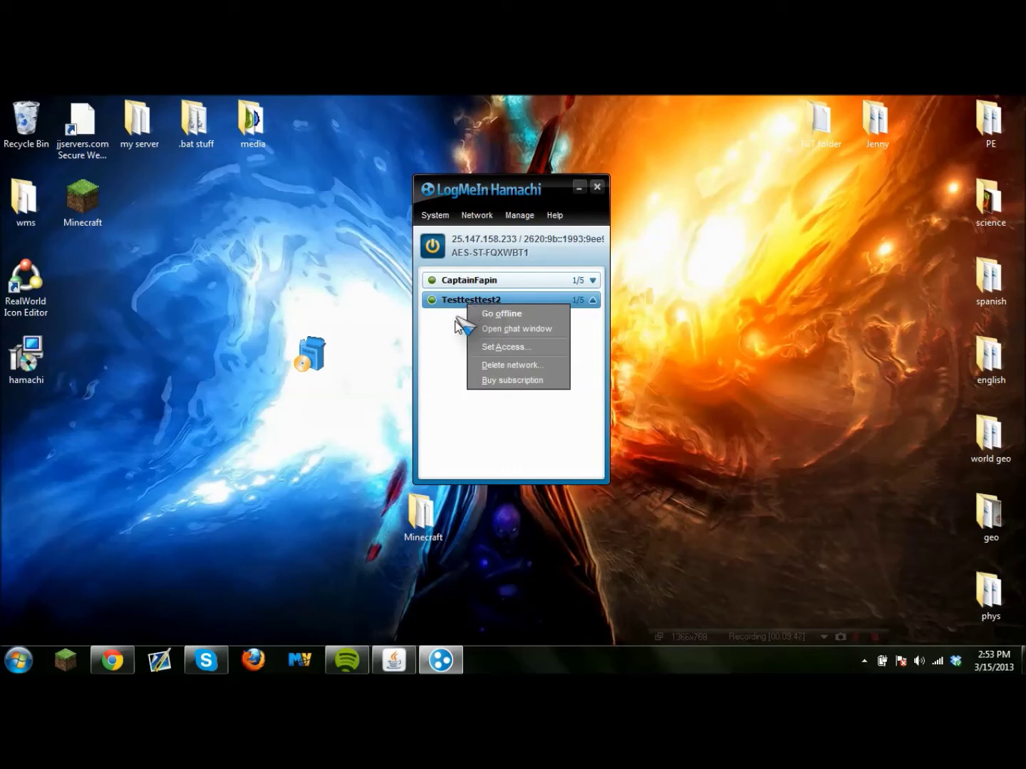
click(449, 356)
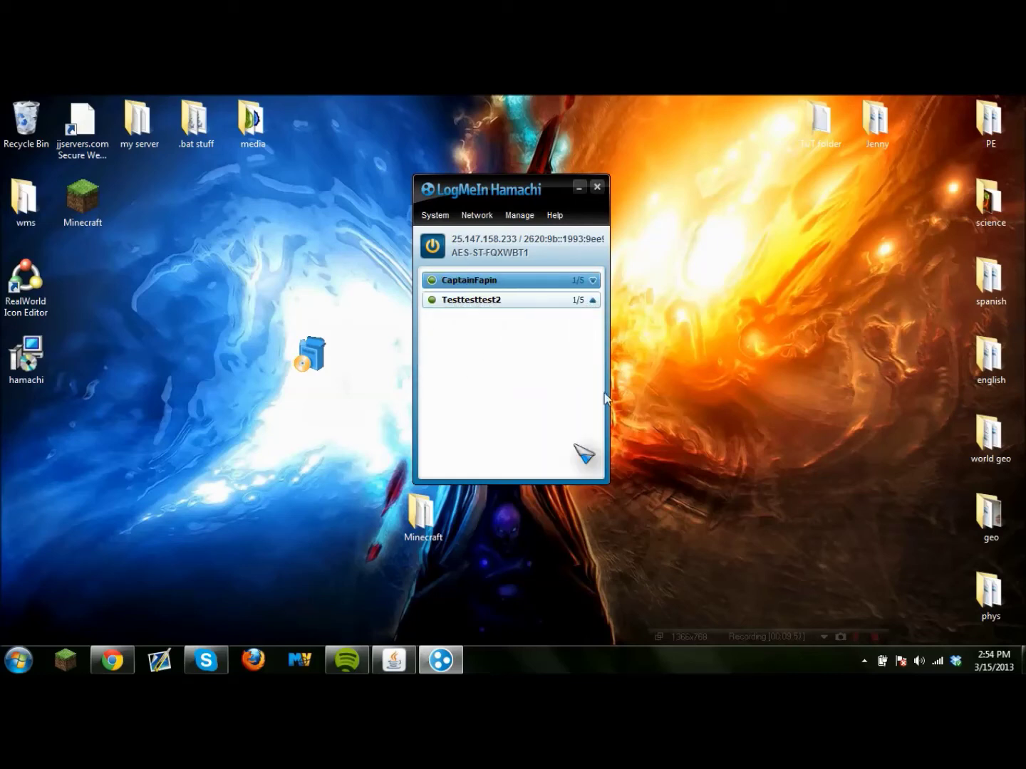
click(458, 240)
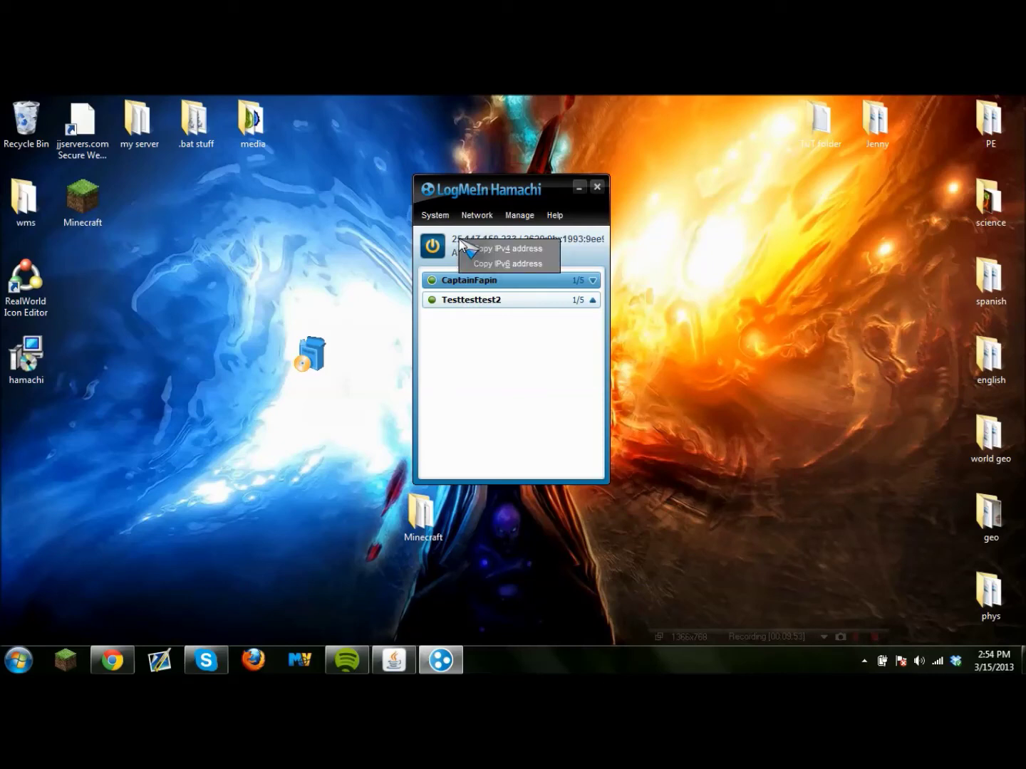
click(477, 414)
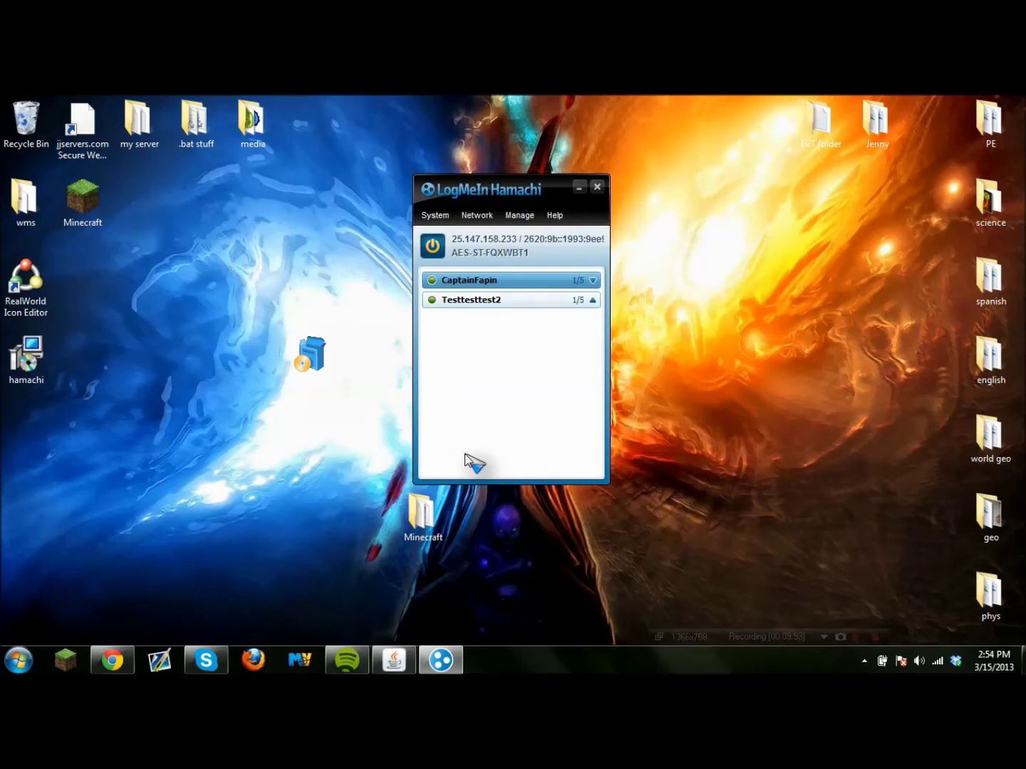
click(599, 188)
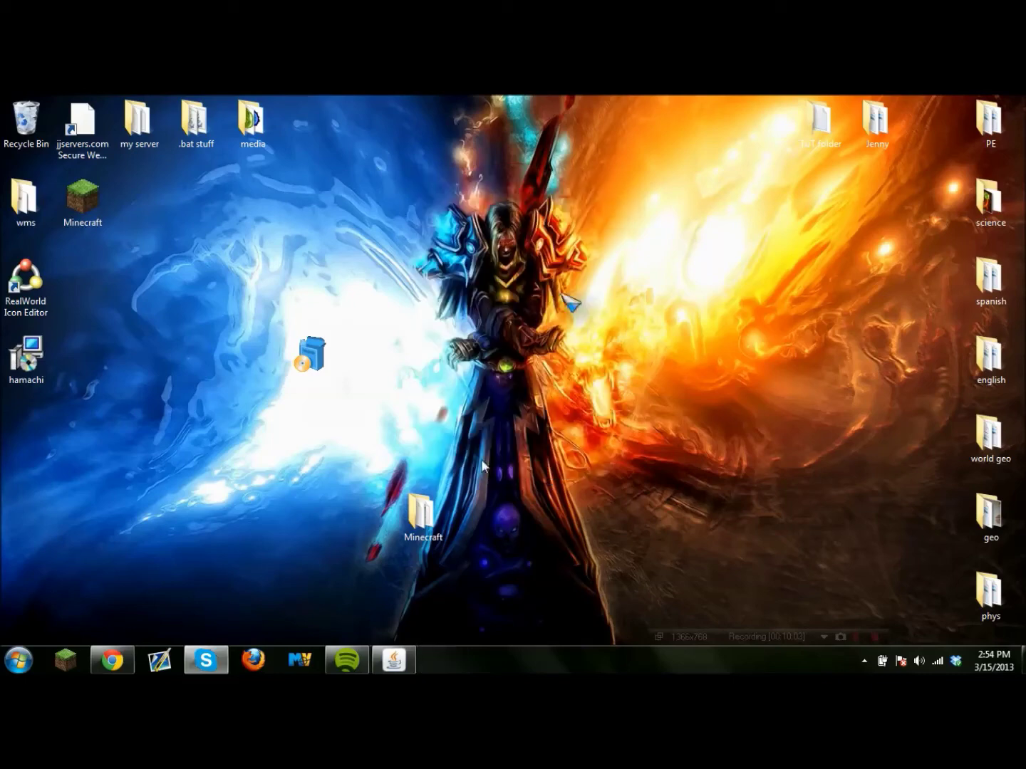
In Chrome, go to the Bukkit plugins page, search for 'essent' and open the Essentials plugin.
click(114, 661)
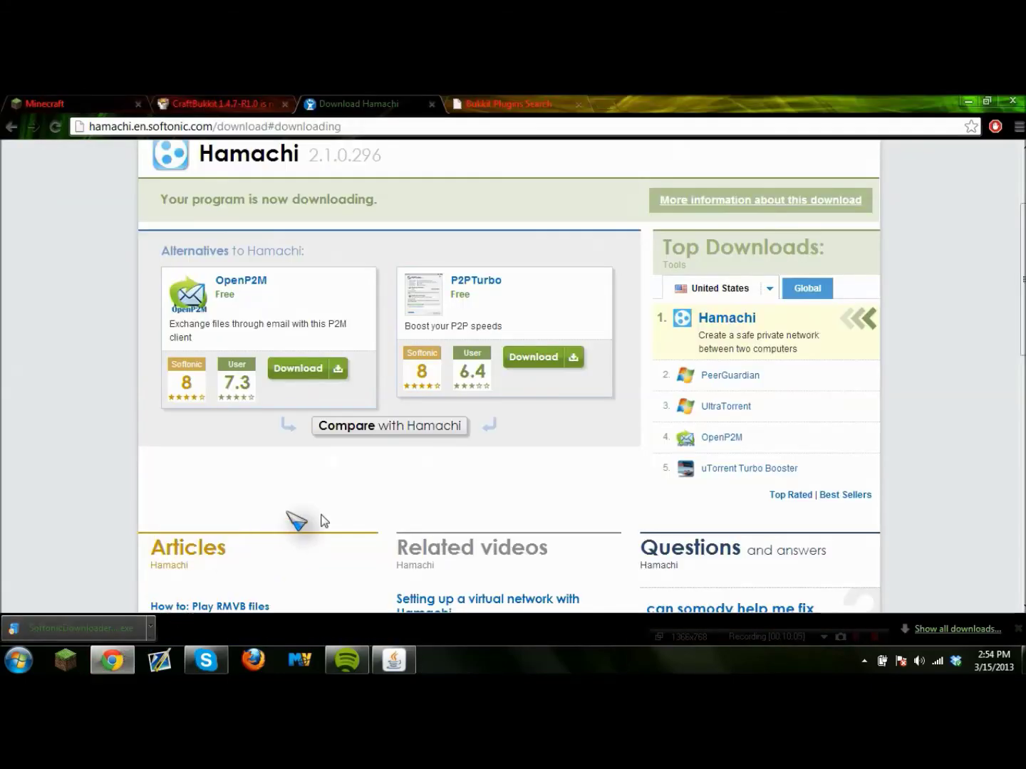
click(243, 108)
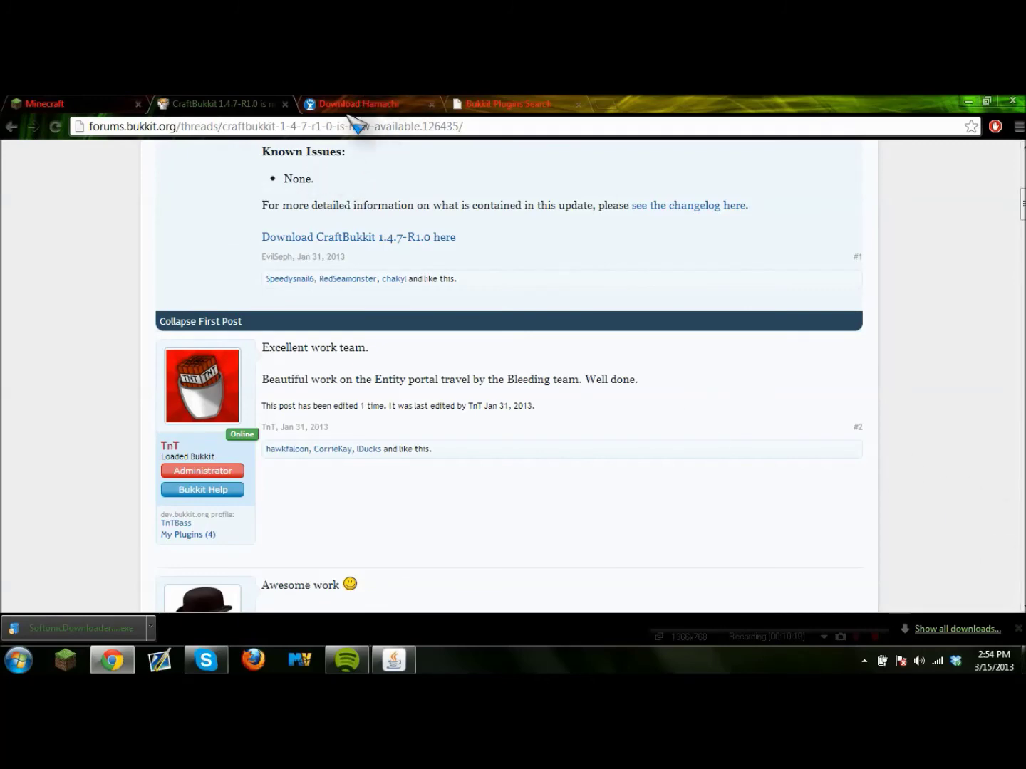
scroll(342, 312, up, 7)
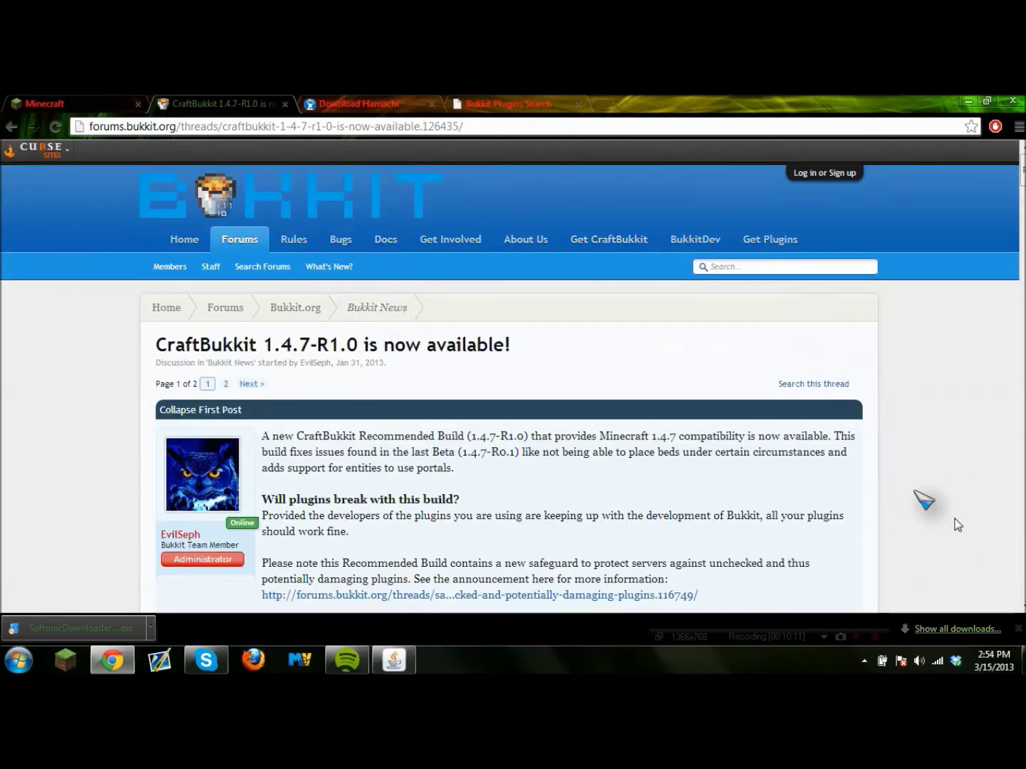
click(771, 240)
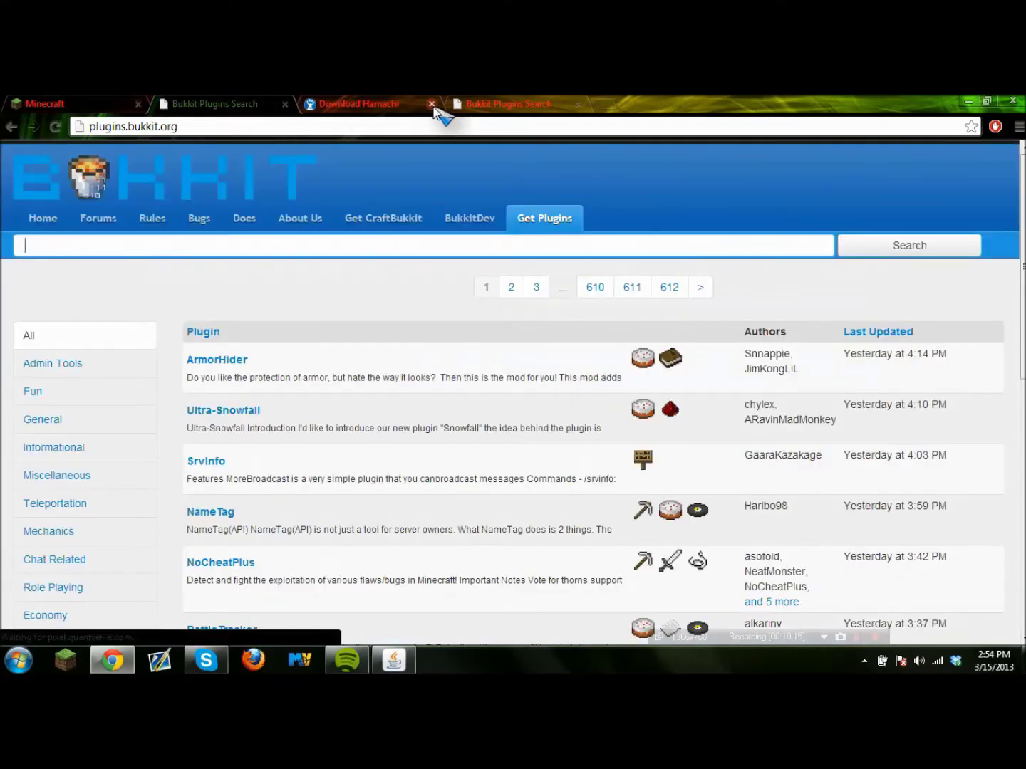
click(432, 104)
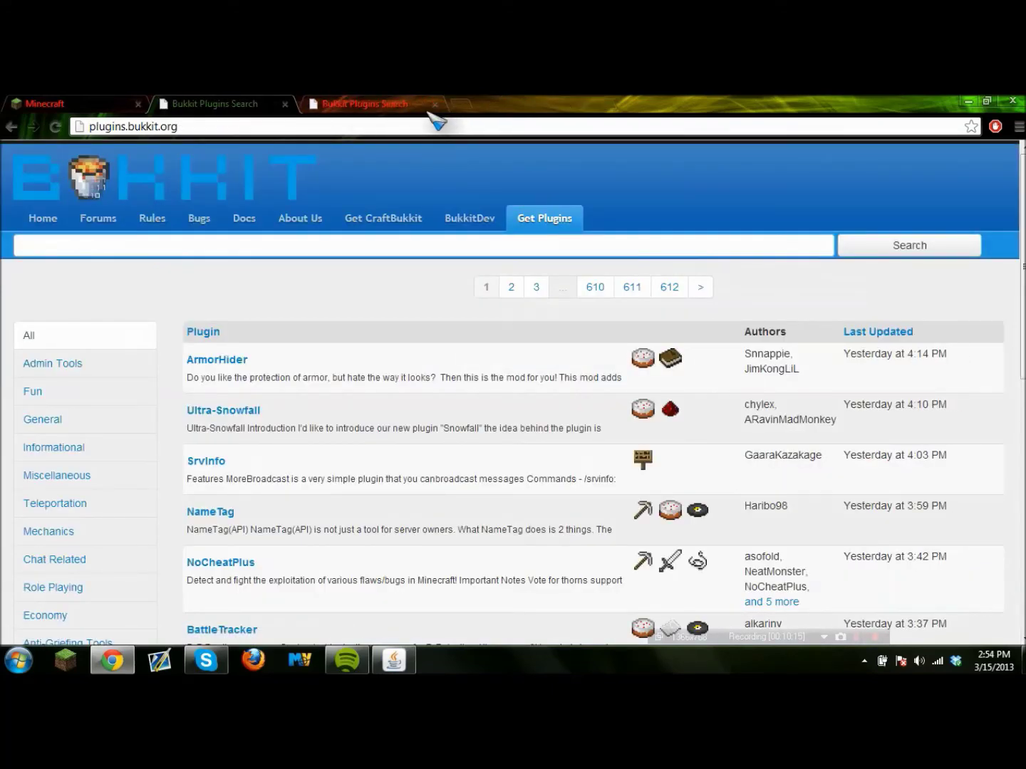
click(231, 251)
text(essentials)
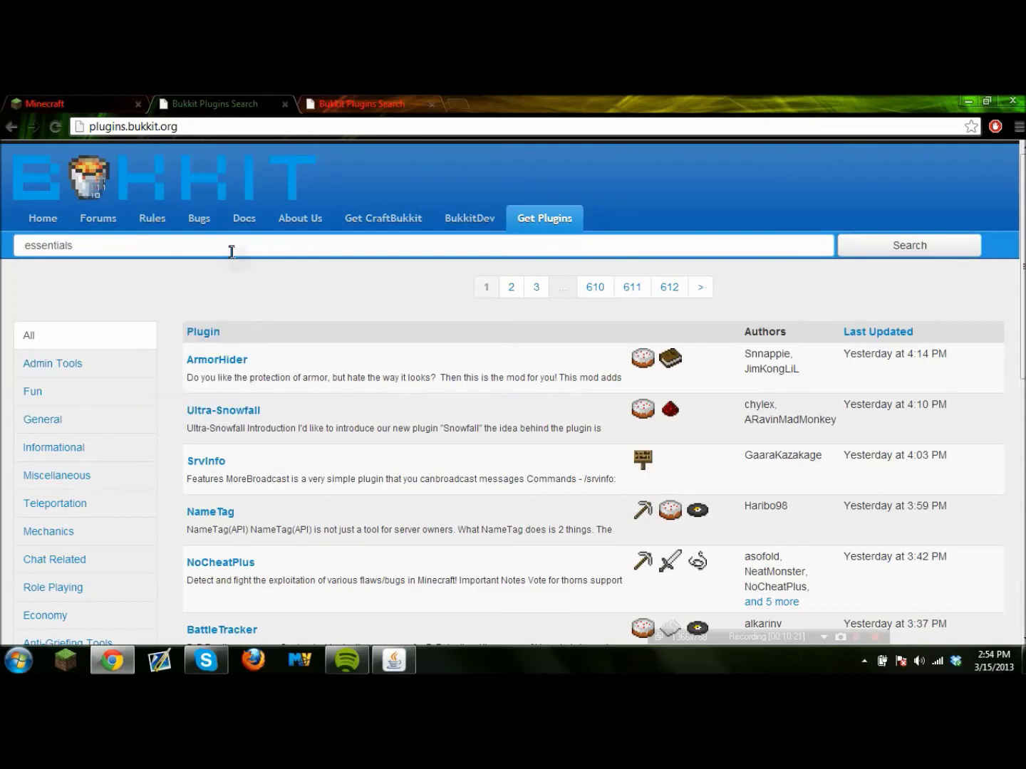
click(864, 246)
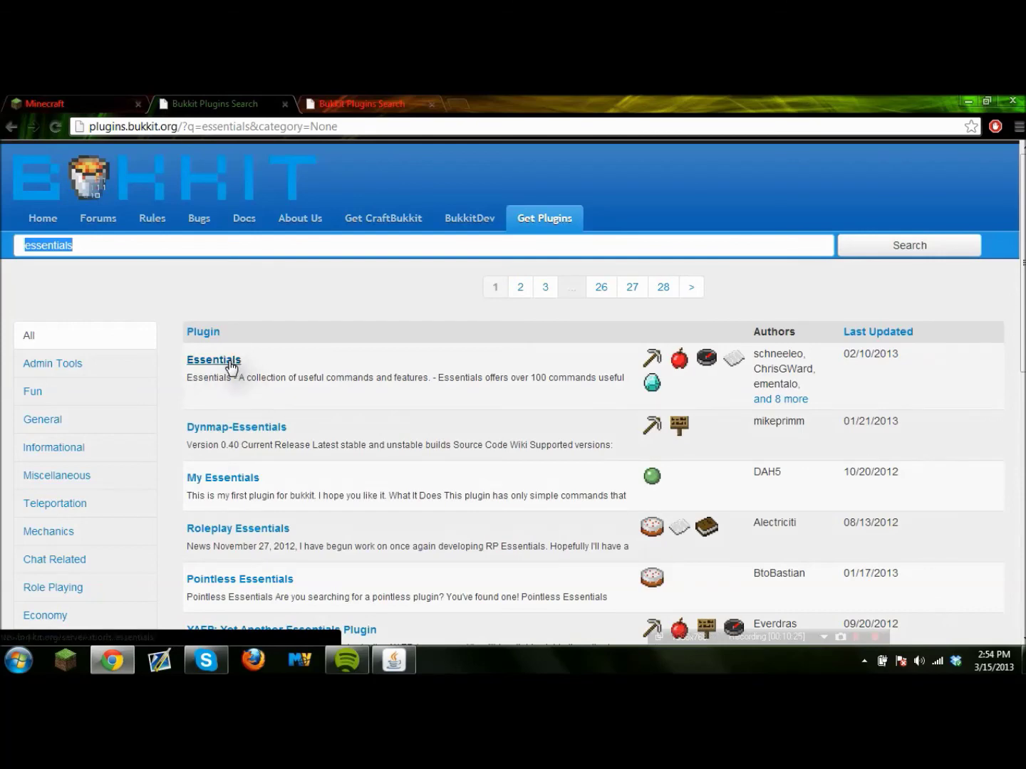
click(227, 364)
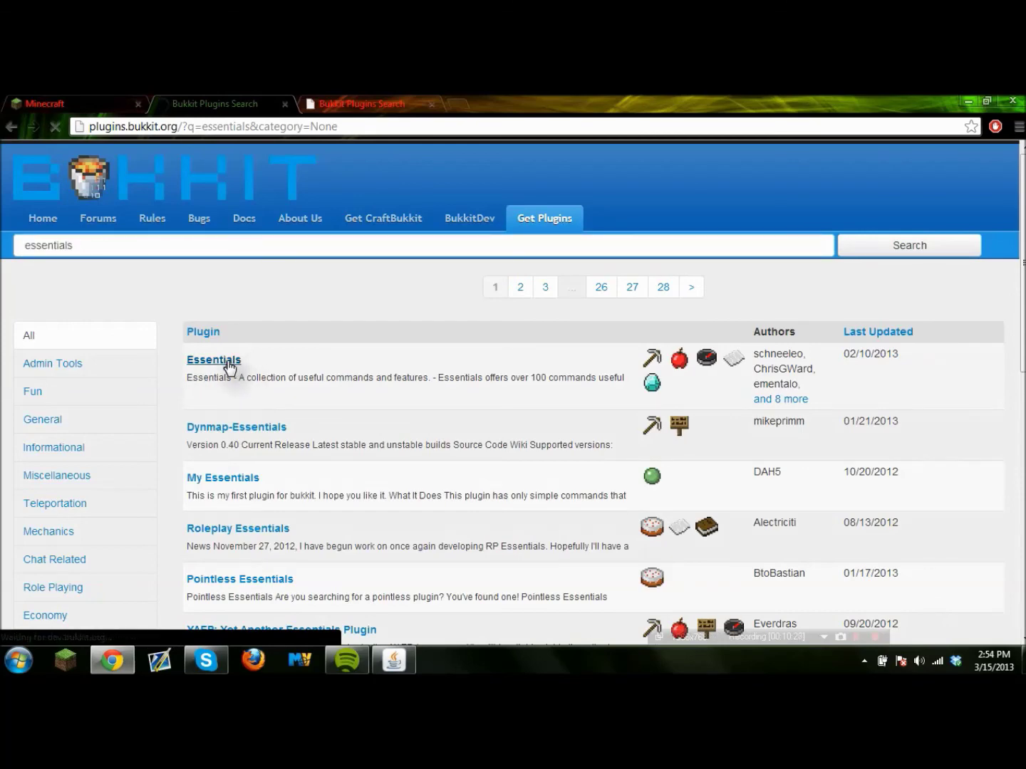
Download Essentials.zip from the Essentials-2.10.1 file page and show the desktop.
scroll(285, 346, down, 3)
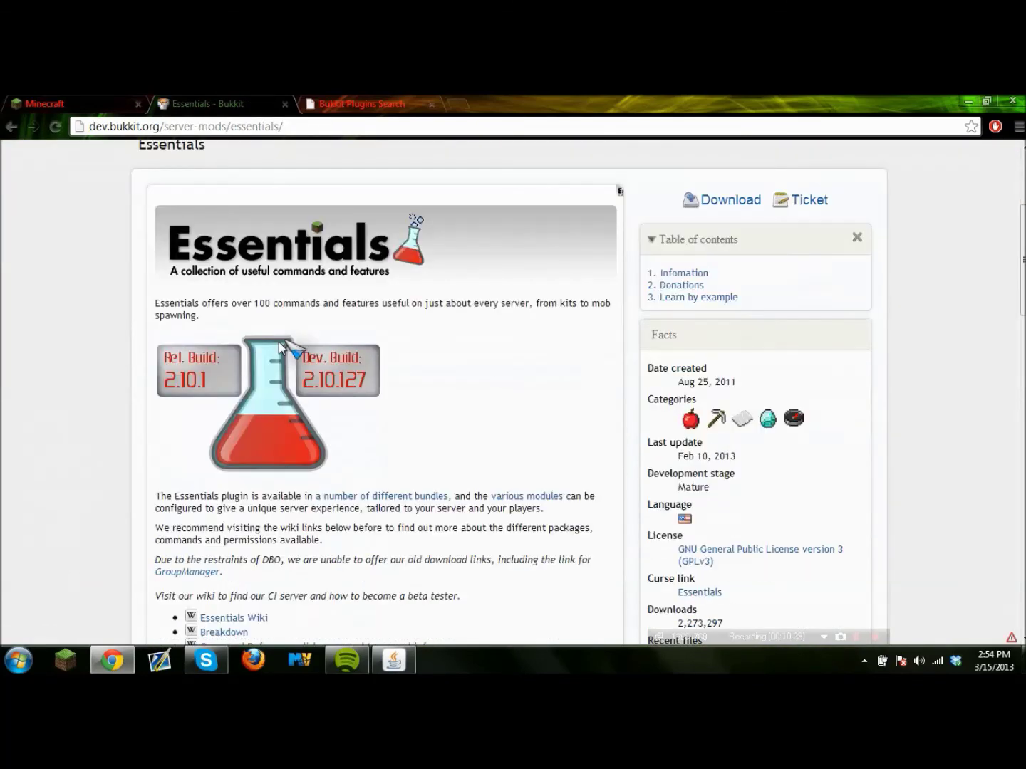
scroll(279, 343, up, 1)
click(728, 278)
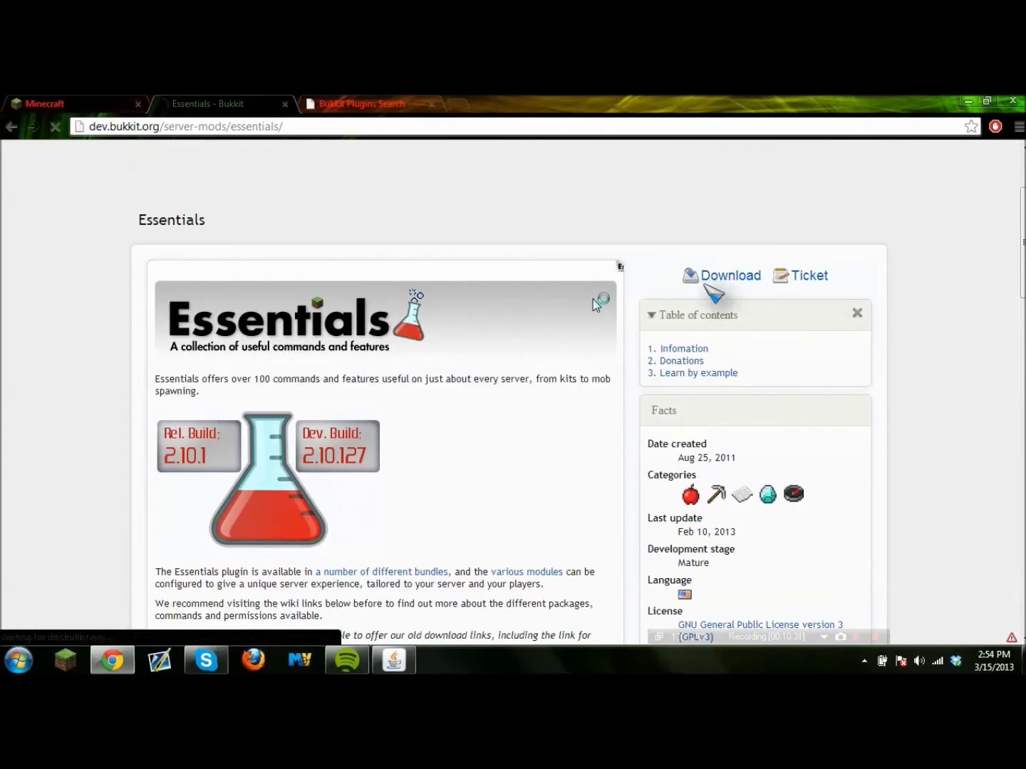
scroll(426, 318, down, 4)
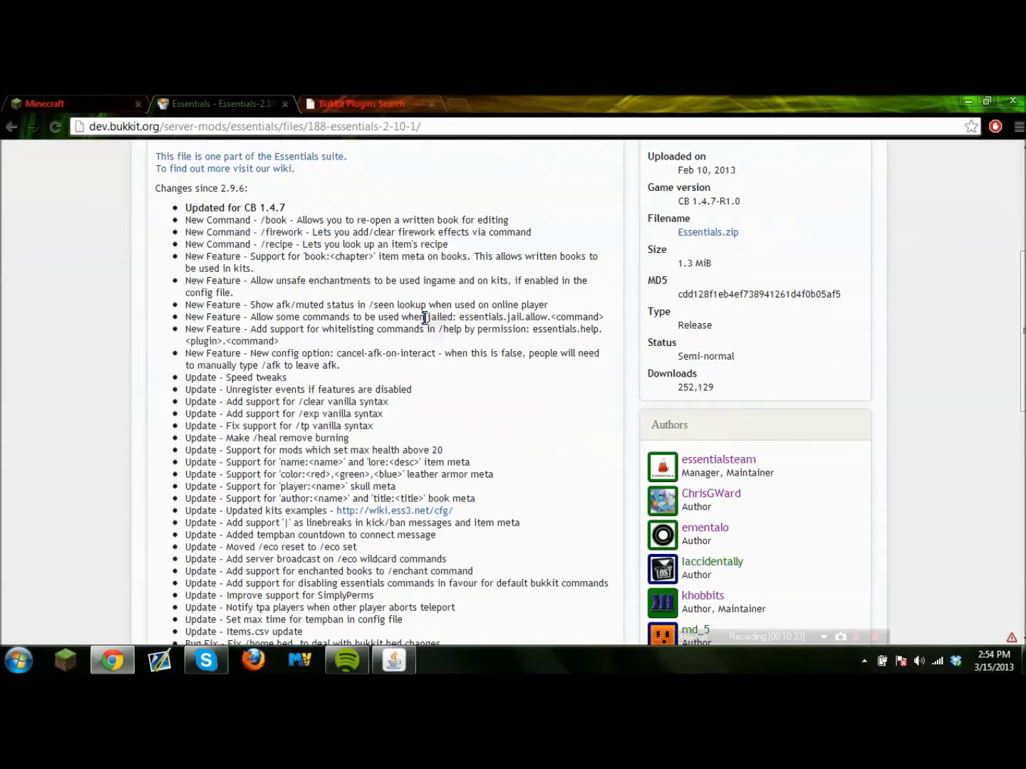
scroll(425, 319, up, 3)
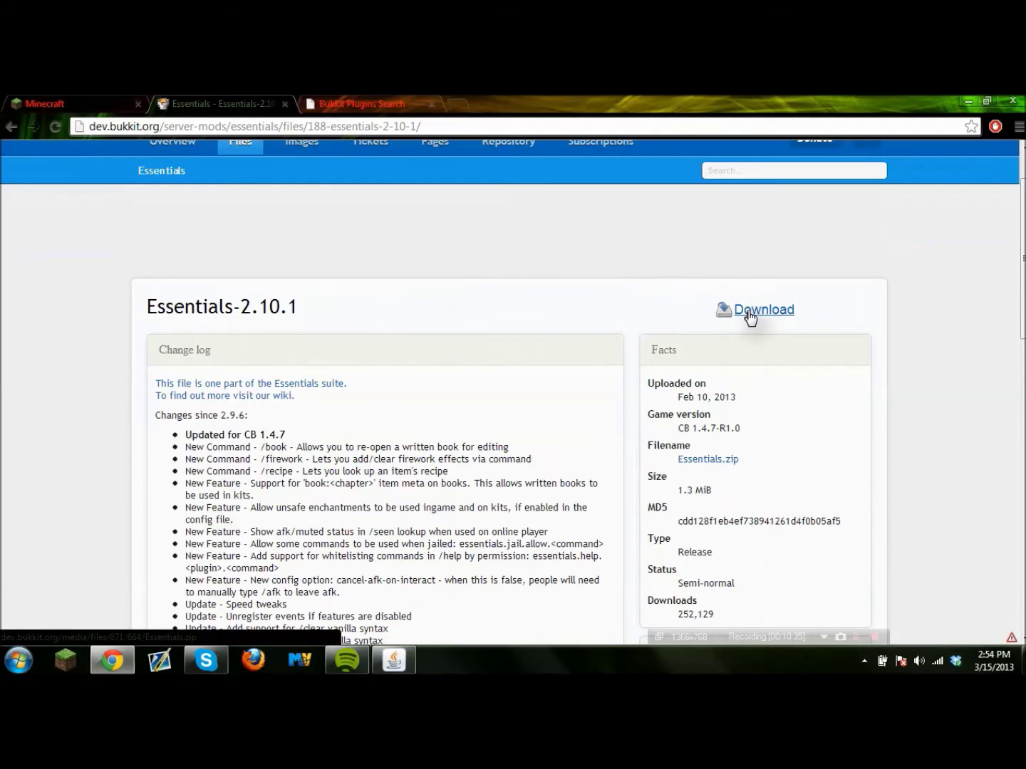
scroll(523, 389, down, 10)
scroll(516, 393, up, 12)
click(786, 393)
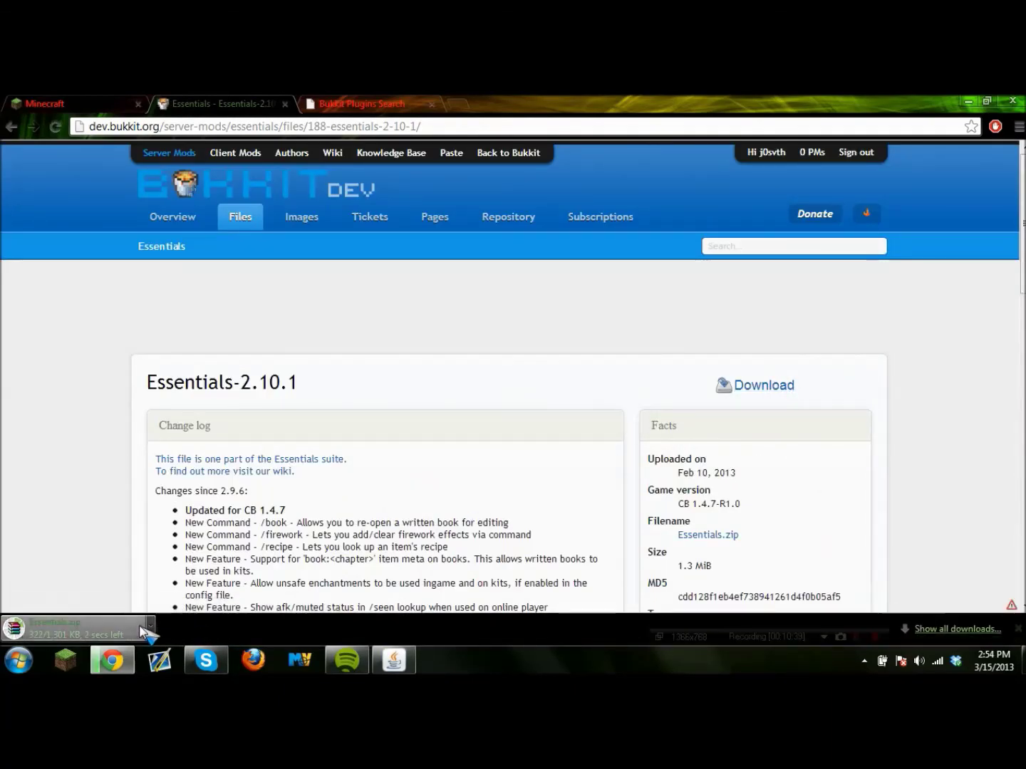
scroll(513, 427, down, 2)
click(1022, 663)
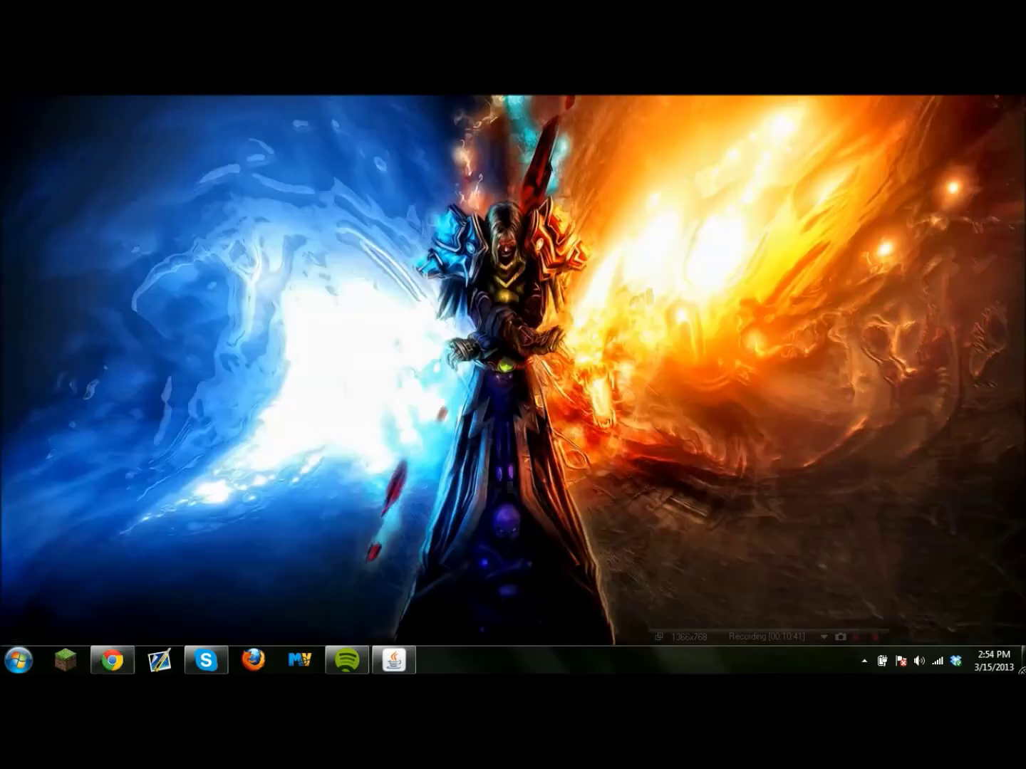
Open Essentials.zip in WinRAR and select the Essentials jar files, including Essentials.jar and EssentialsChat.jar.
click(480, 272)
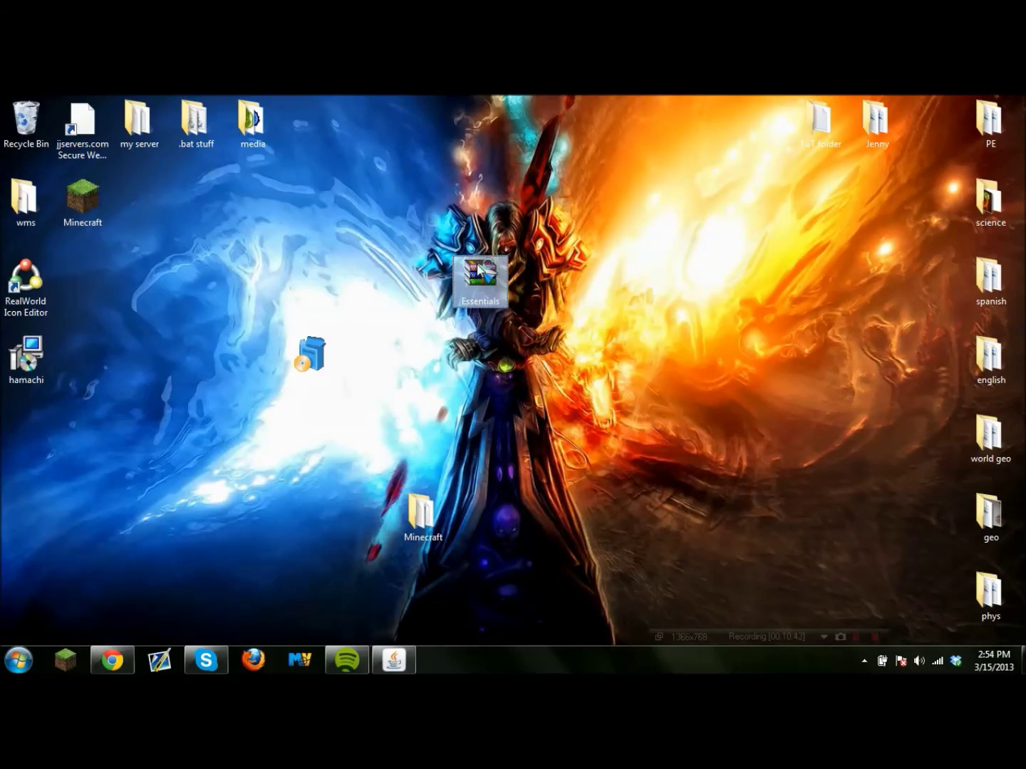
double_click(480, 272)
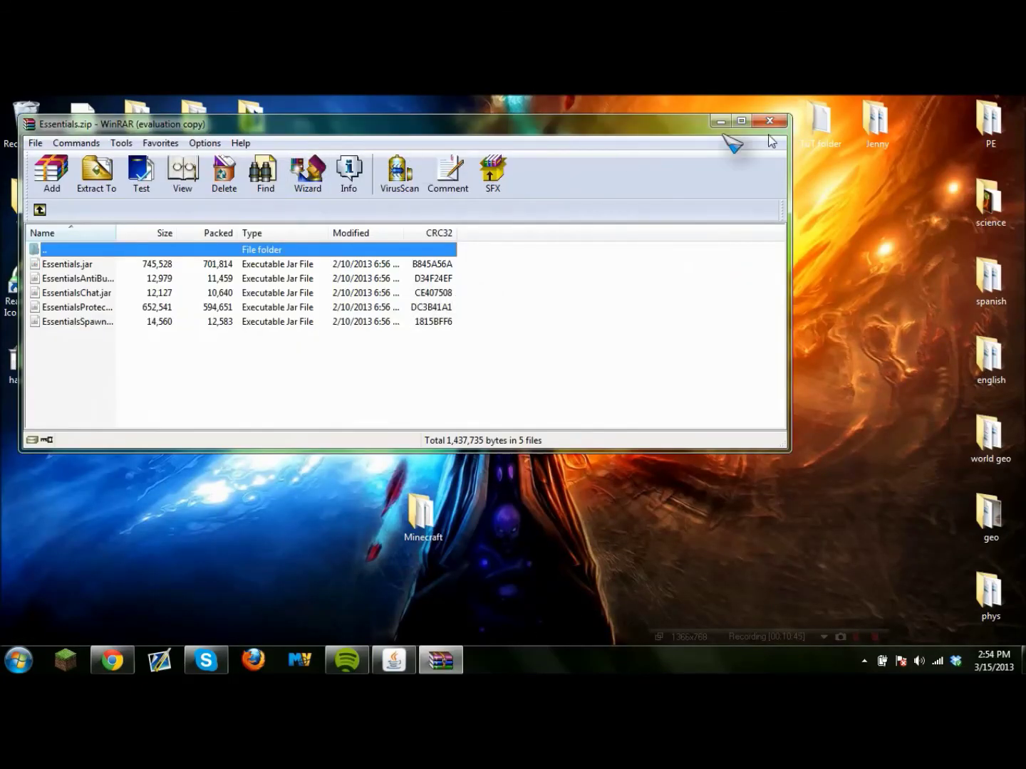
click(523, 225)
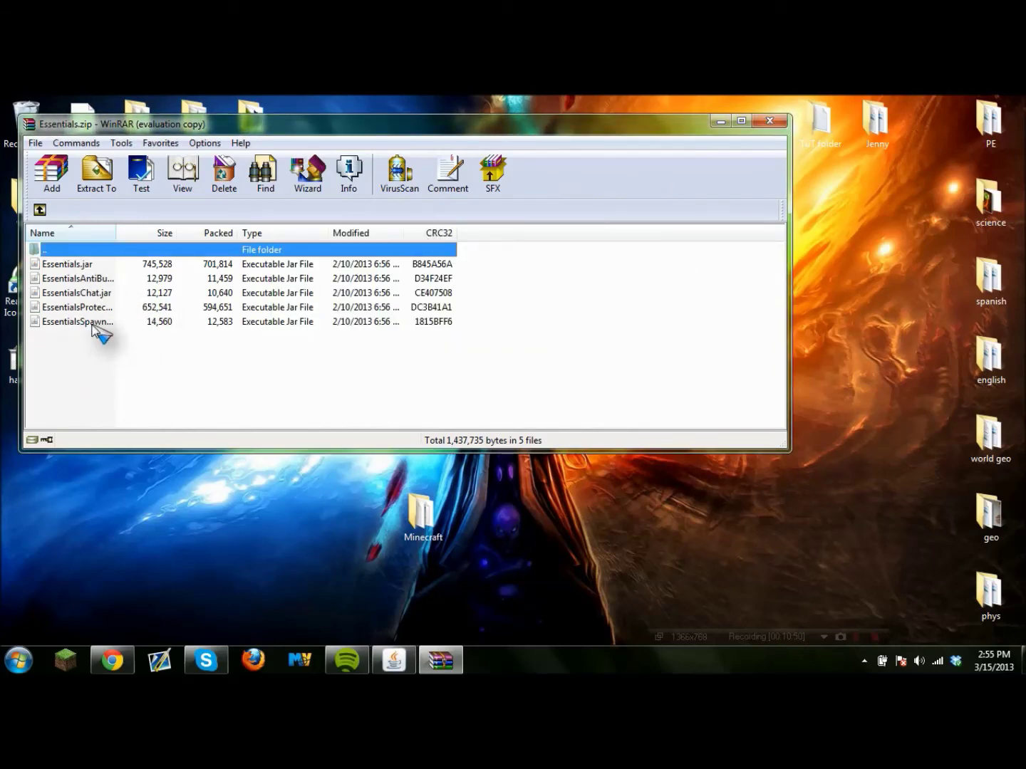
click(93, 325)
click(100, 307)
click(99, 292)
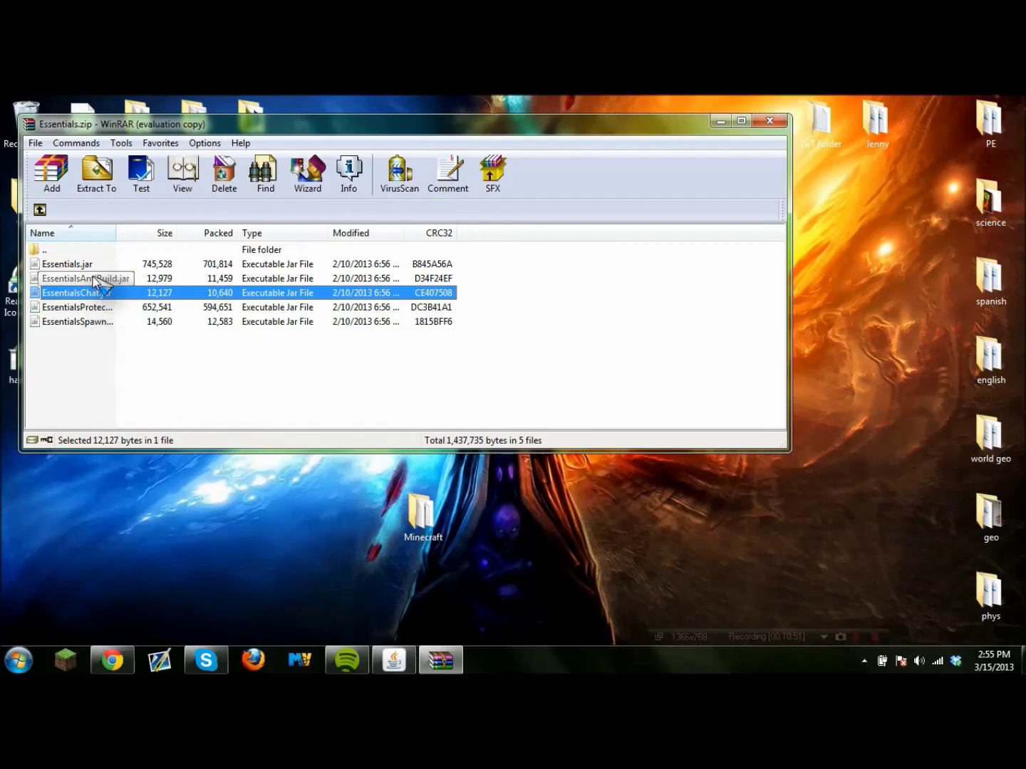
click(93, 264)
Copy the five jars into the Minecraft server's plugins folder, then close the archive and folder.
double_click(417, 513)
drag(410, 110, 643, 205)
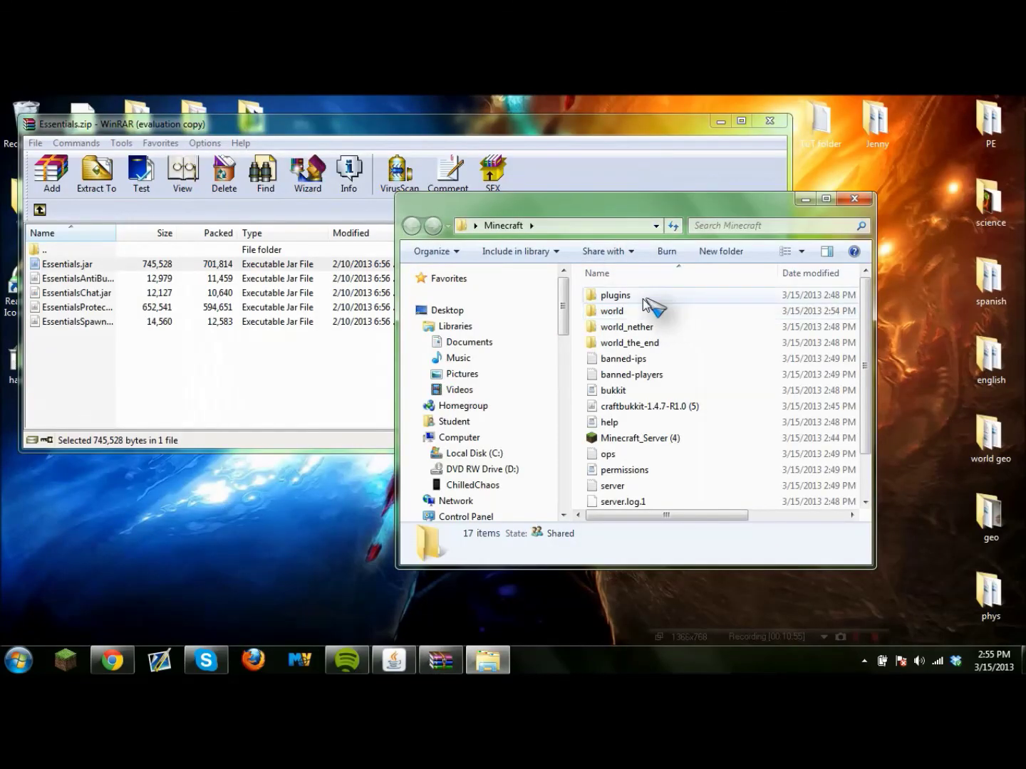
double_click(624, 299)
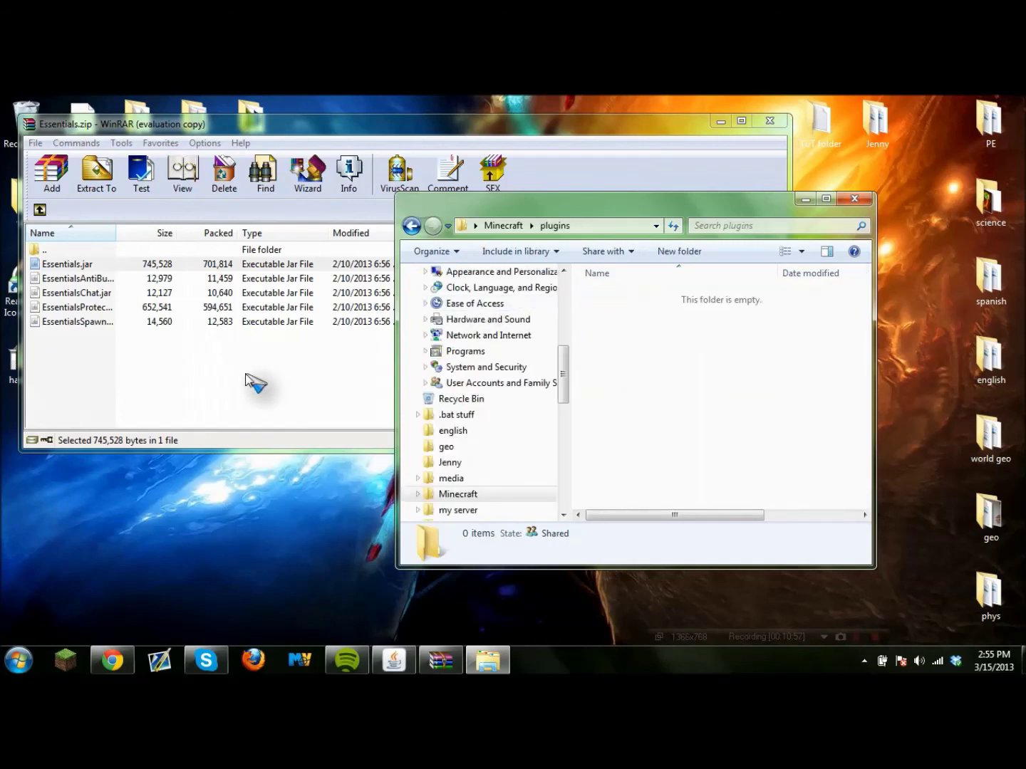
drag(88, 391, 823, 490)
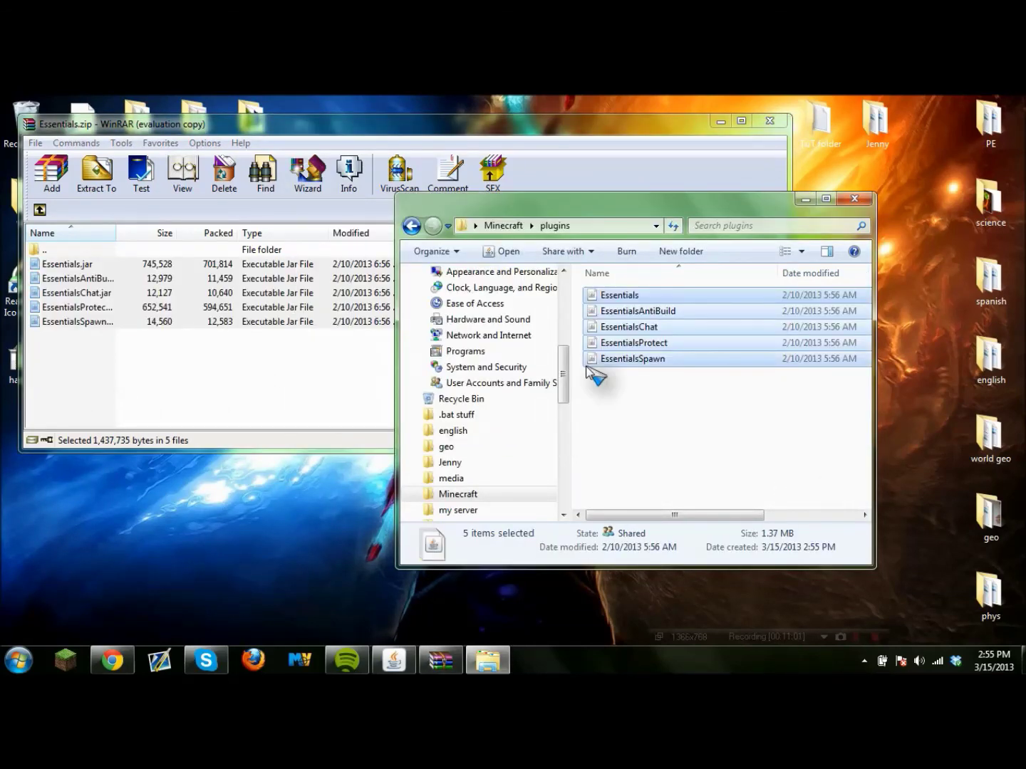
click(769, 120)
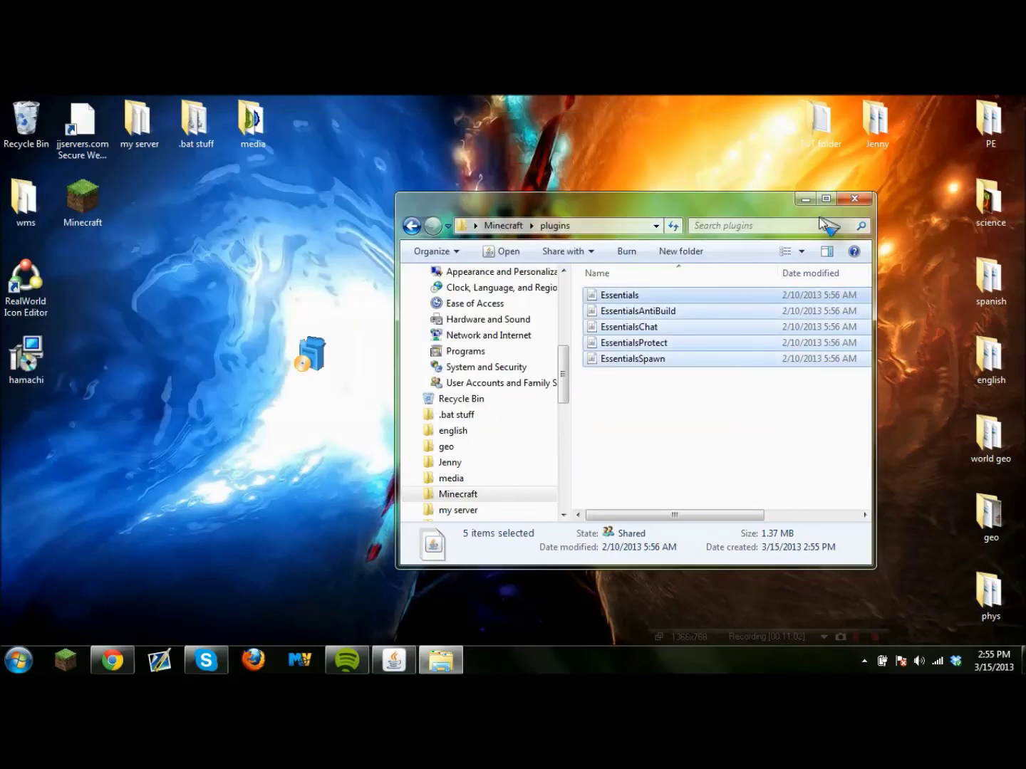
click(861, 202)
Close the Minecraft server window and confirm in Task Manager that no javaw.exe remains.
click(393, 661)
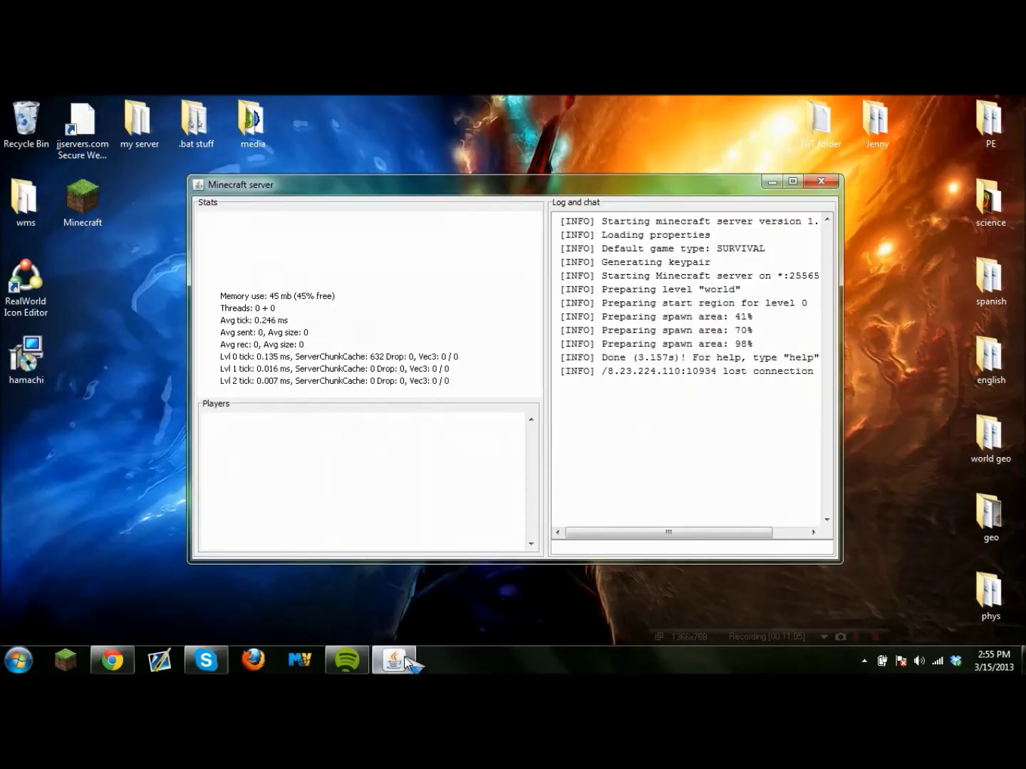
click(826, 183)
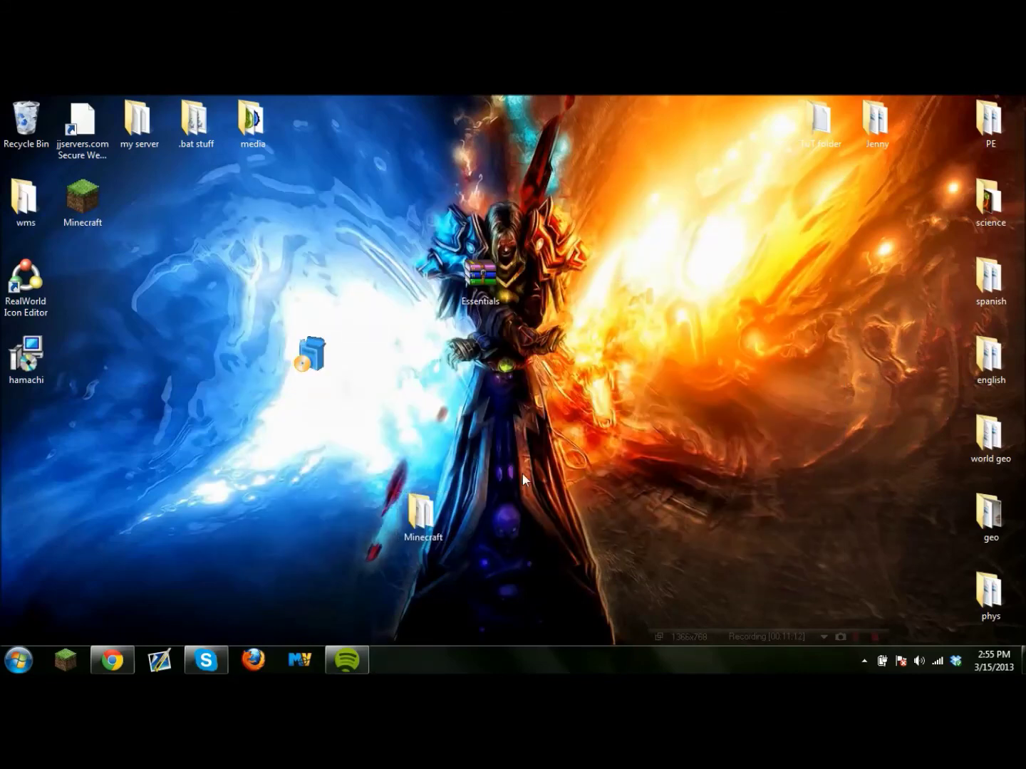
key(ctrl+shift+Escape)
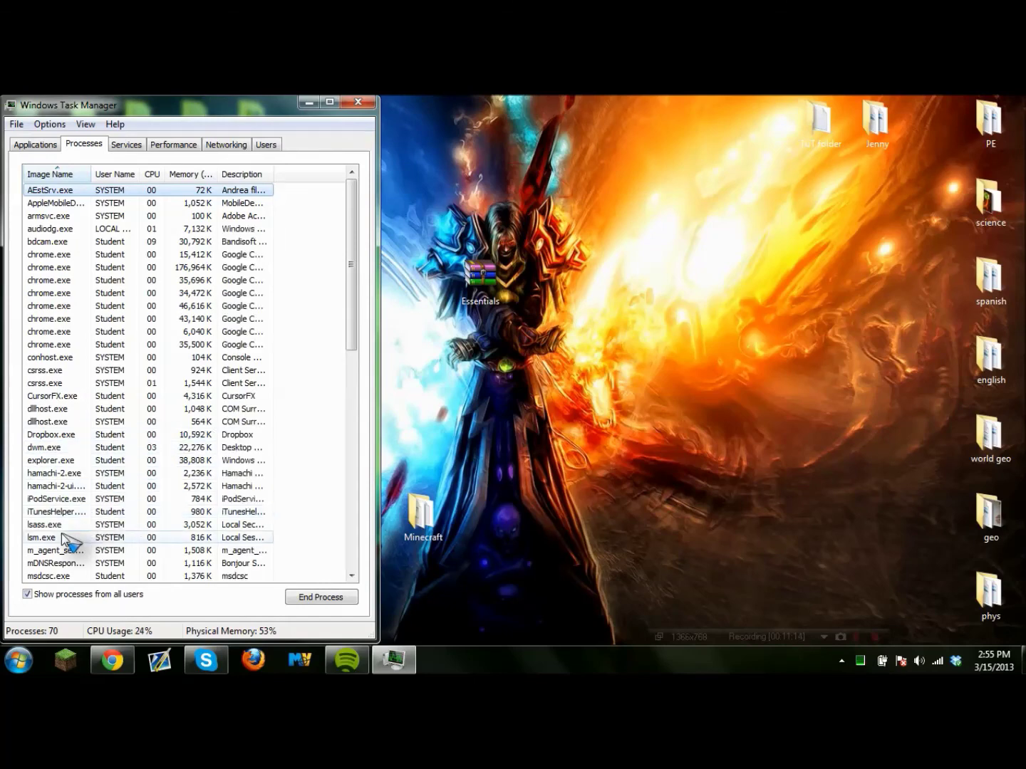
scroll(64, 539, down, 1)
scroll(71, 537, up, 1)
scroll(72, 534, down, 1)
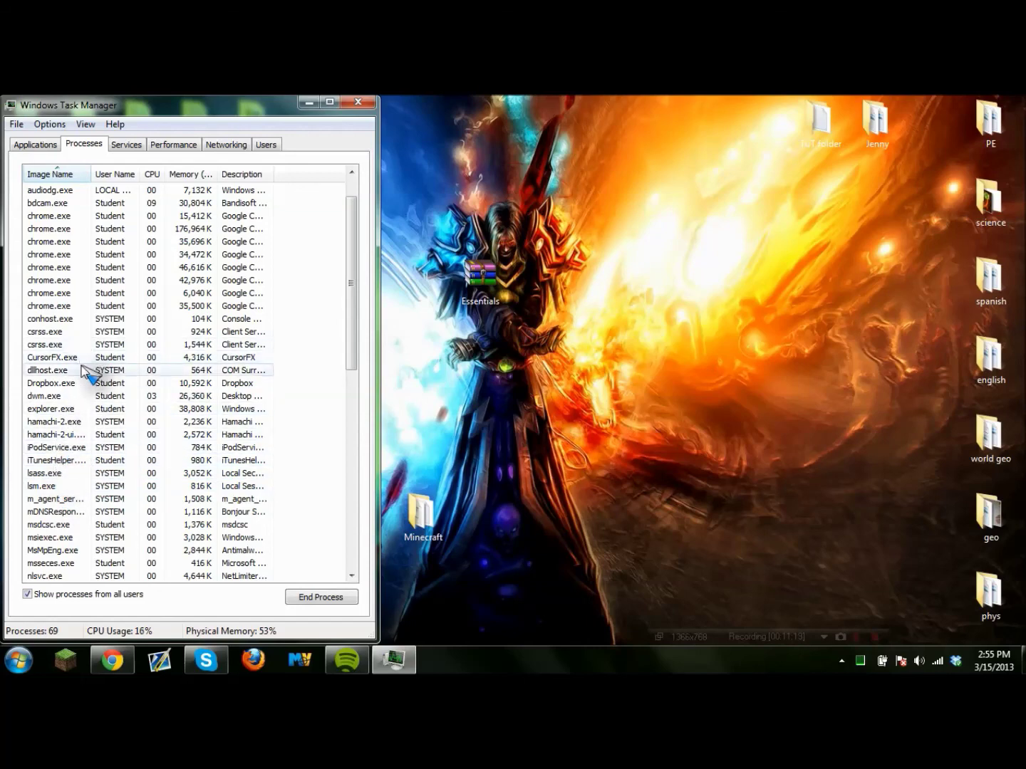
scroll(89, 365, down, 2)
scroll(92, 389, down, 2)
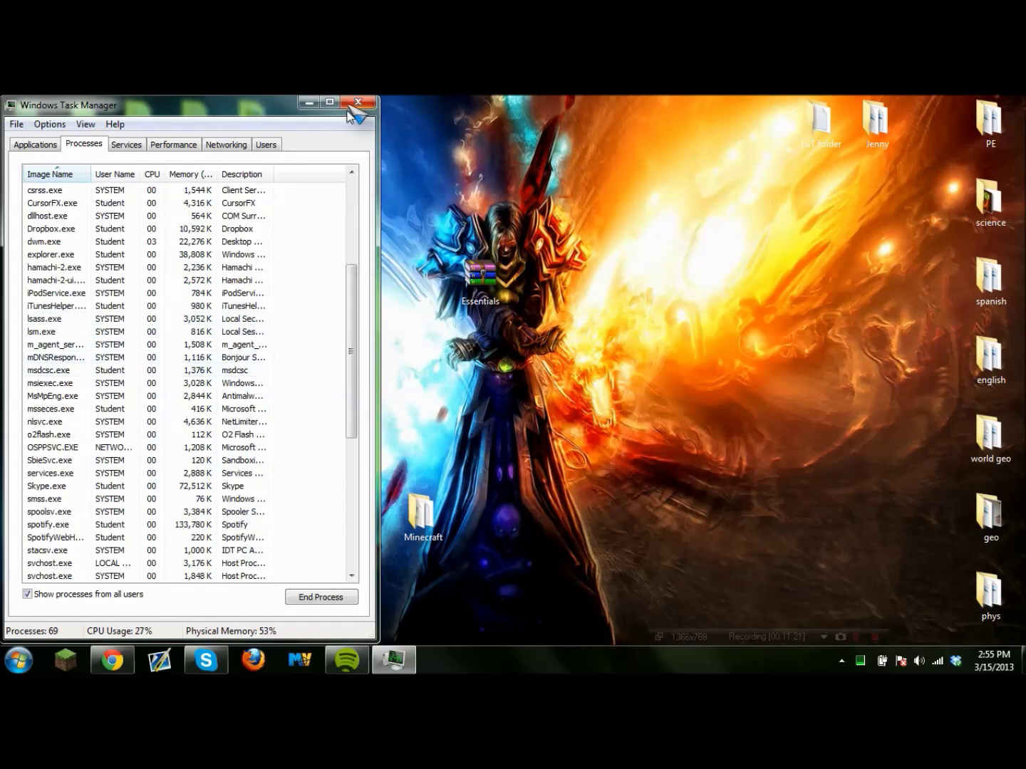
click(361, 103)
Launch Minecraft_Server (4), let its log reach Done (1.833s)!, then close the server window.
double_click(419, 515)
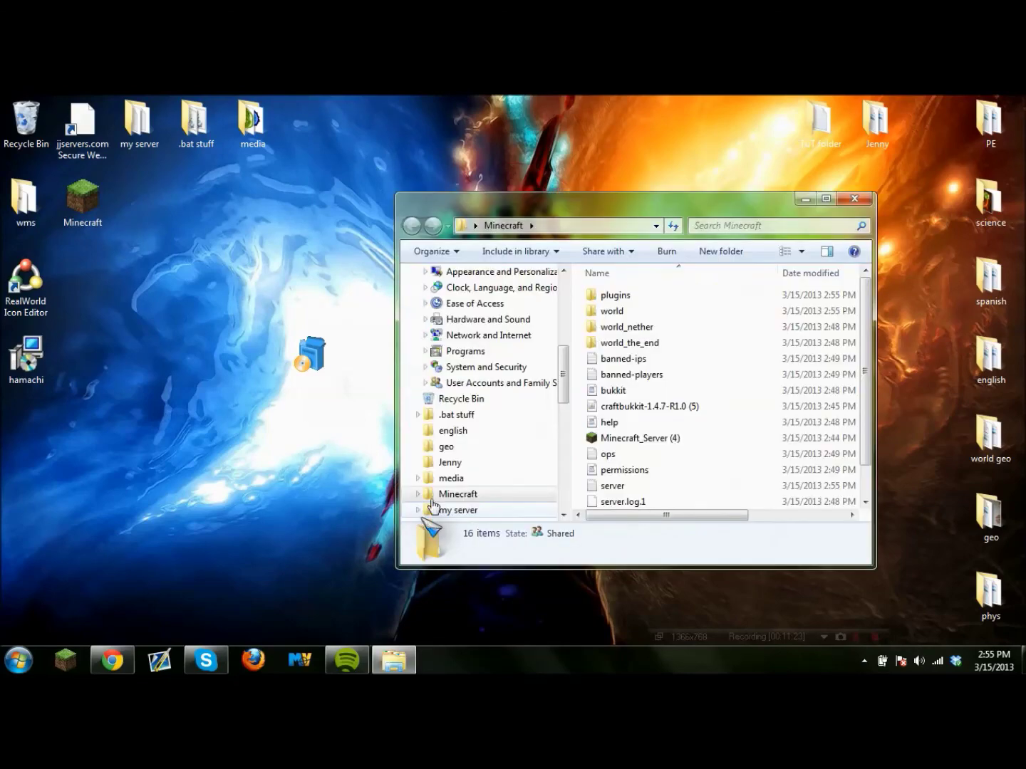
double_click(639, 440)
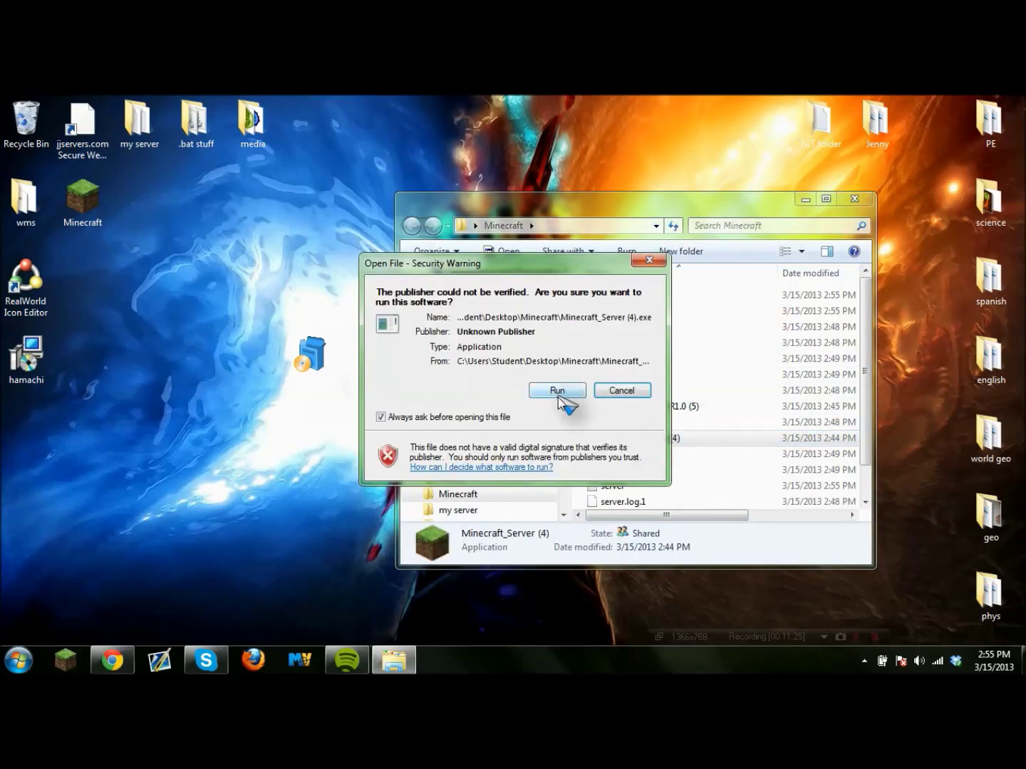
click(558, 395)
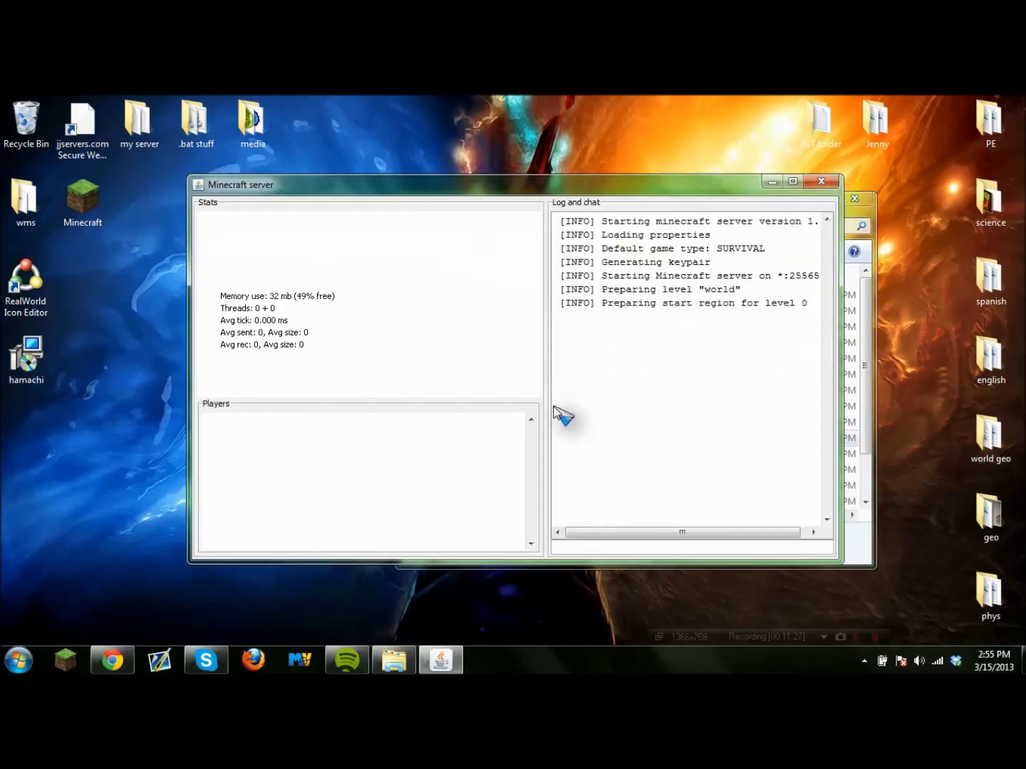
click(854, 199)
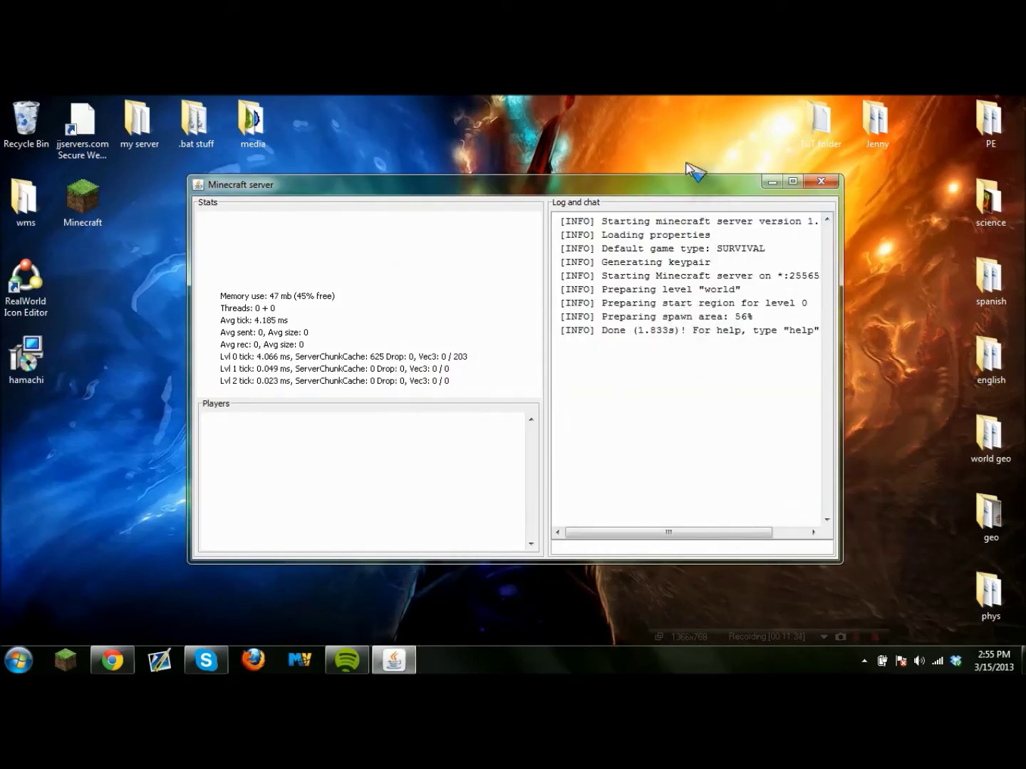
mouse_move(683, 190)
mouse_down()
mouse_move(623, 201)
mouse_move(708, 191)
mouse_move(681, 188)
mouse_up()
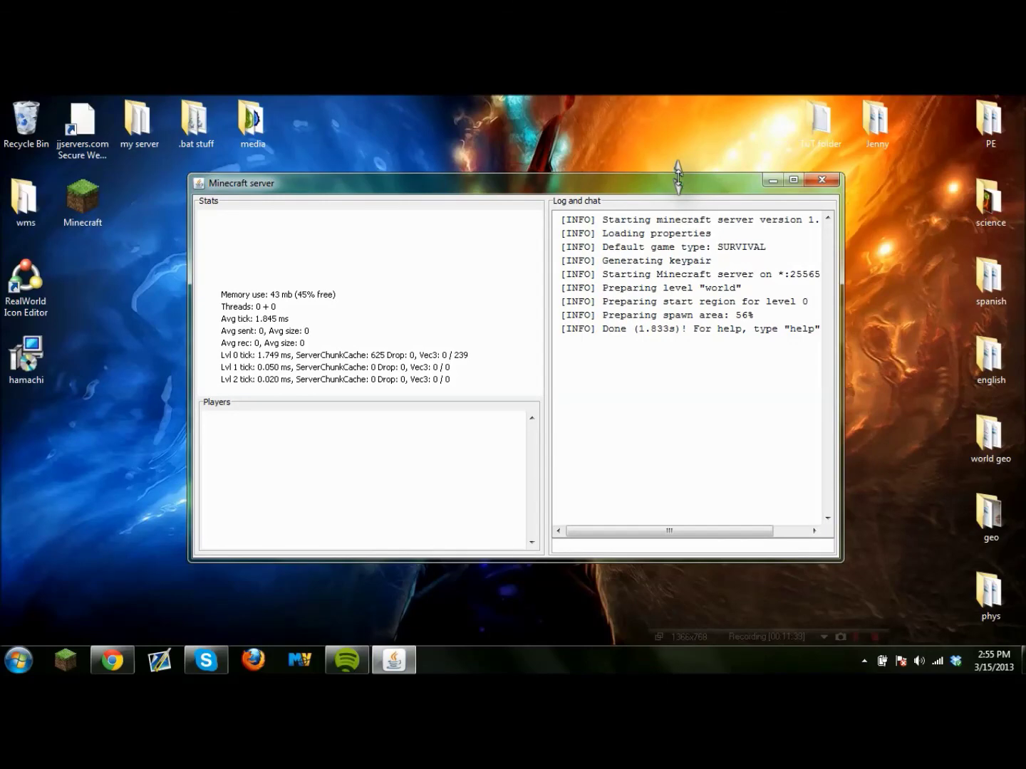
click(820, 182)
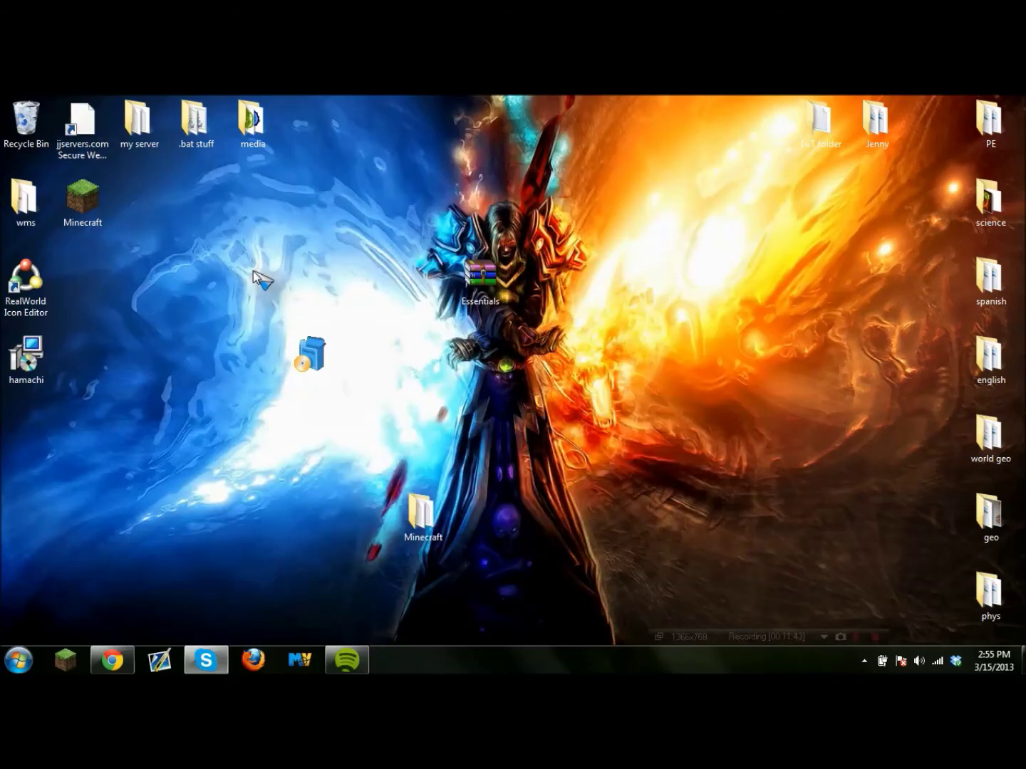
Shift the Minecraft folder icon right and place the Softonic downloader icon beside Essentials.
drag(426, 522, 539, 517)
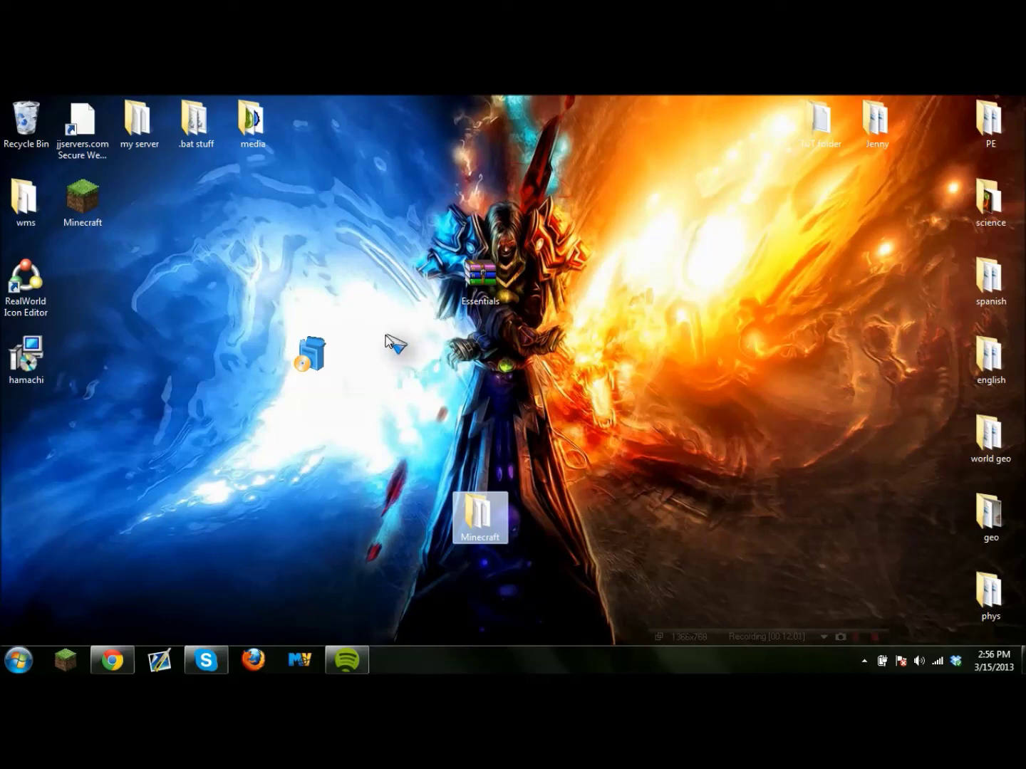
drag(308, 359, 343, 292)
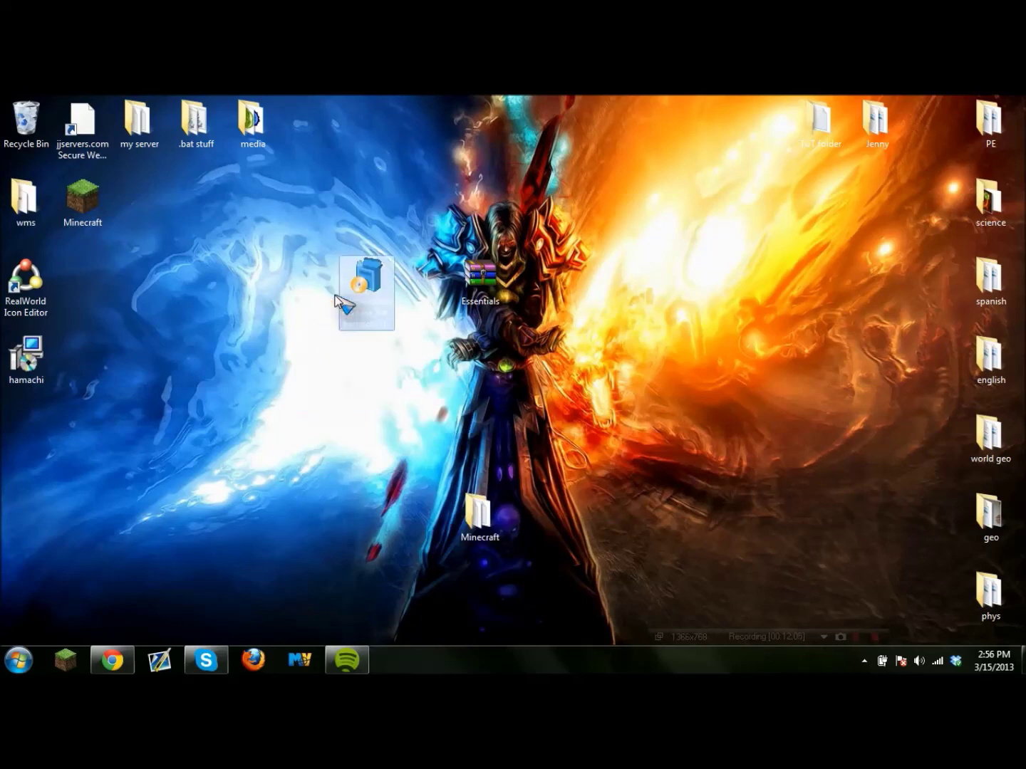
click(344, 368)
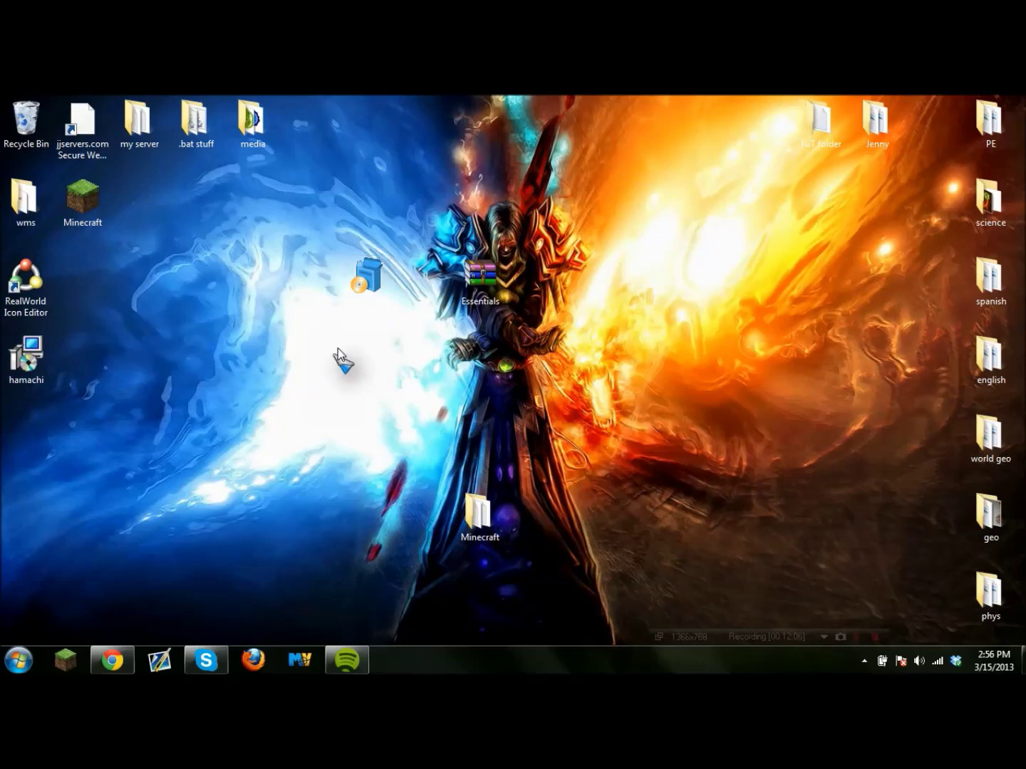